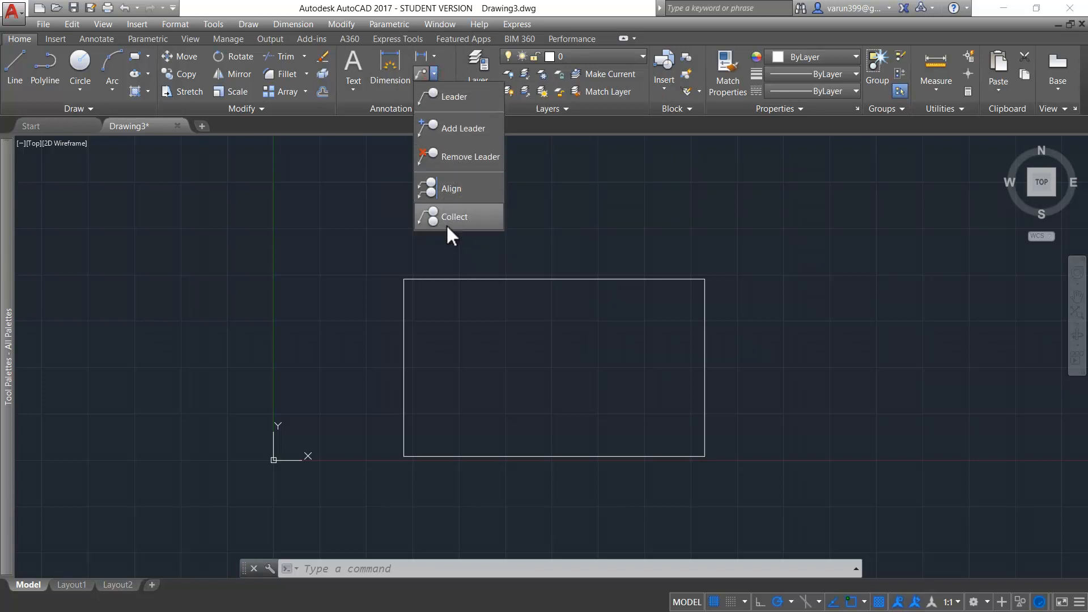
Step: Add a multileader pointing to the rectangle's upper-right corner with the text "corner"
{"action": "left_click", "coordinate": [434, 74]}
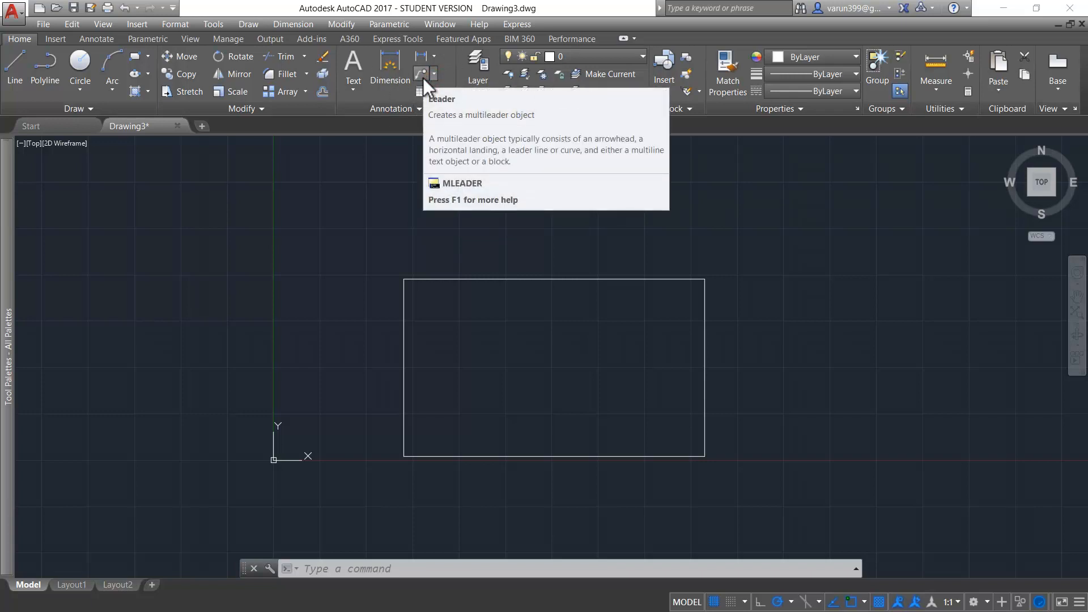
{"action": "left_click", "coordinate": [423, 78]}
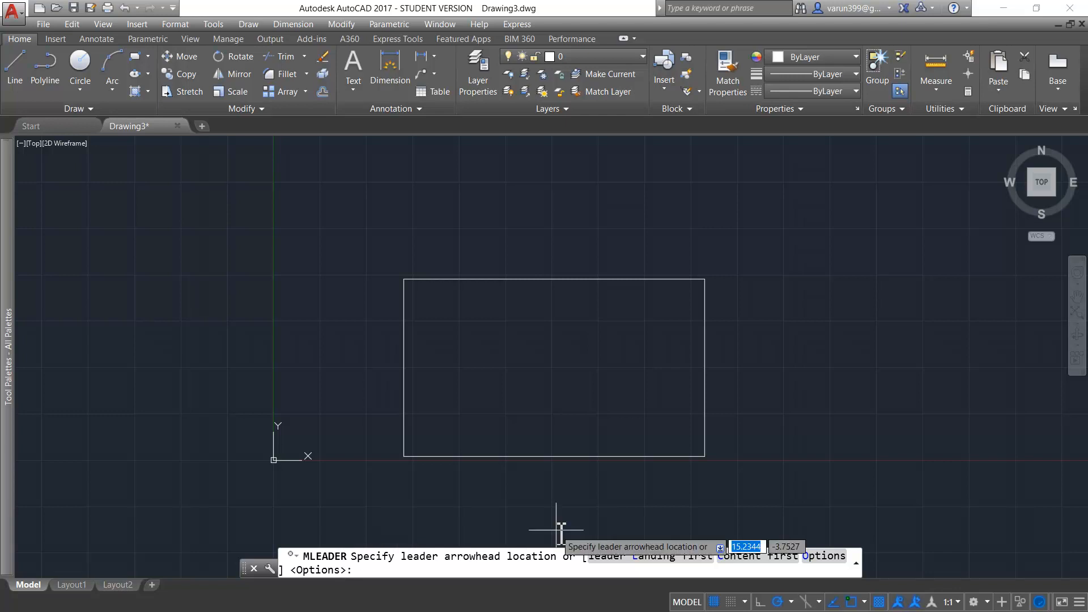
{"action": "left_click", "coordinate": [705, 278]}
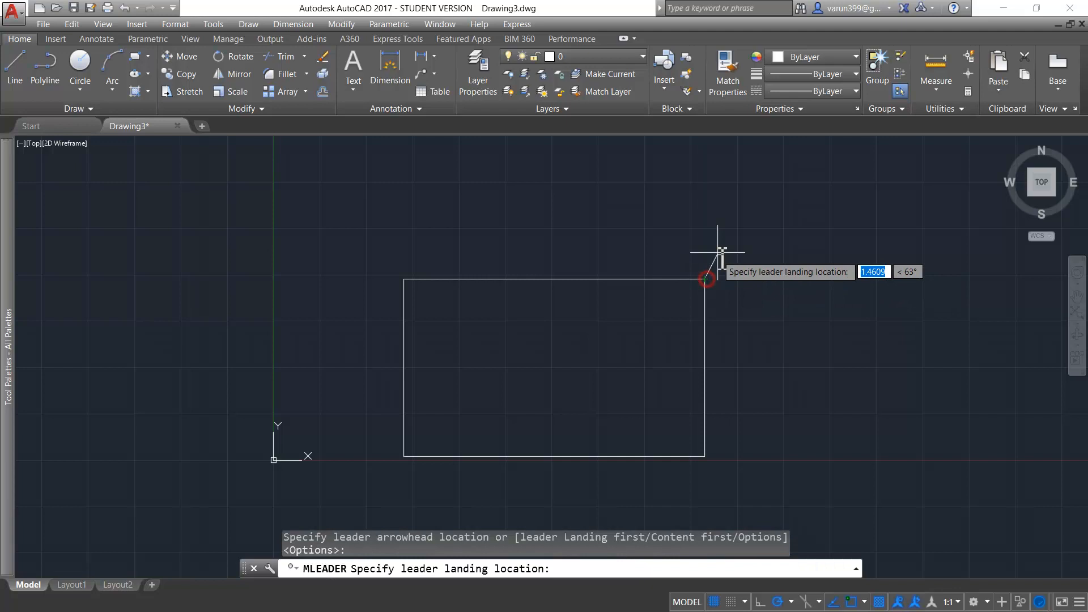
{"action": "left_click", "coordinate": [745, 223]}
{"action": "scroll", "coordinate": [748, 227], "scroll_direction": "up", "scroll_amount": 4}
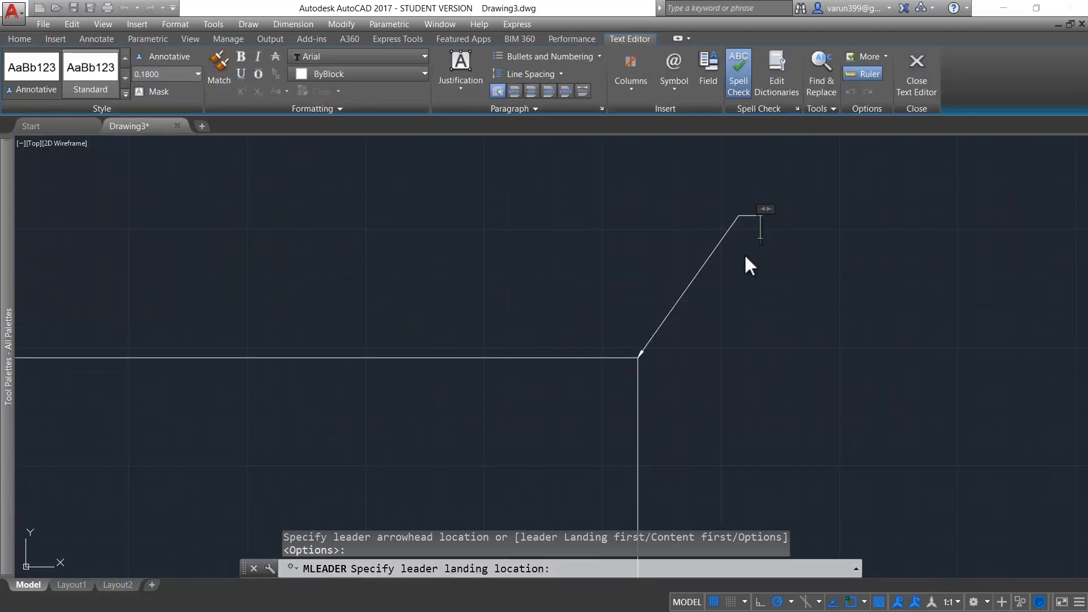
{"action": "type", "text": "corner"}
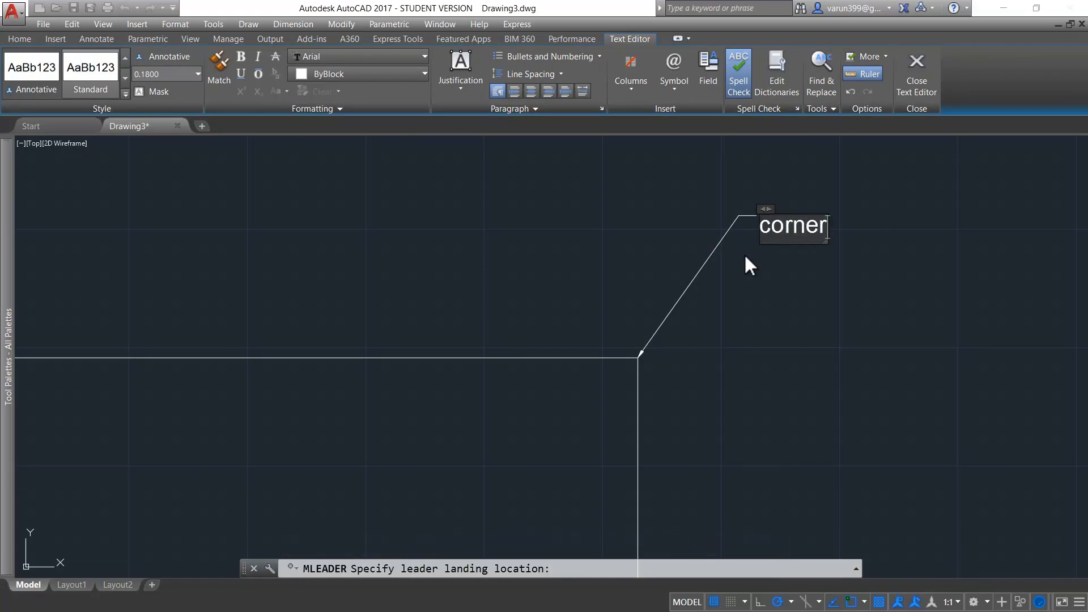
{"action": "left_click", "coordinate": [826, 328]}
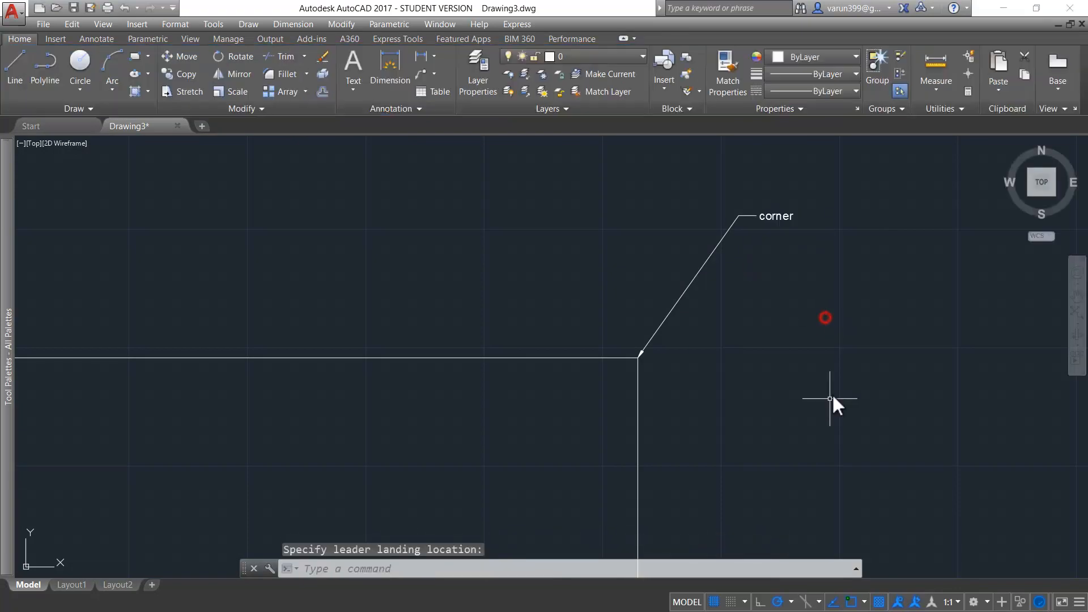
Step: Place a second multileader with its arrowhead at the midpoint of the rectangle's right edge and its landing up and to the right
{"action": "scroll", "coordinate": [771, 209], "scroll_direction": "down", "scroll_amount": 4}
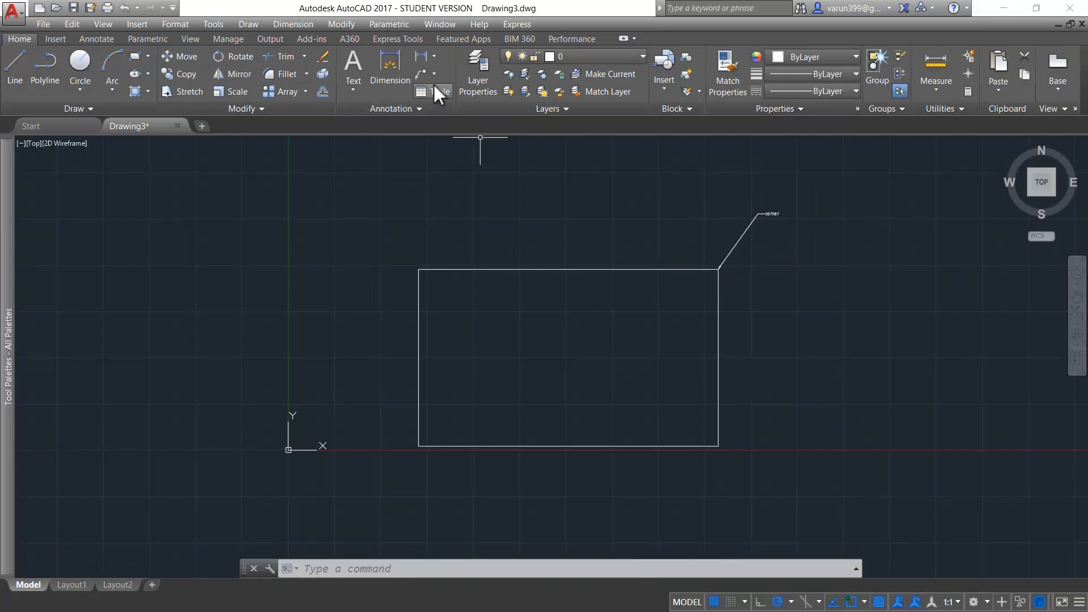
{"action": "left_click", "coordinate": [420, 75]}
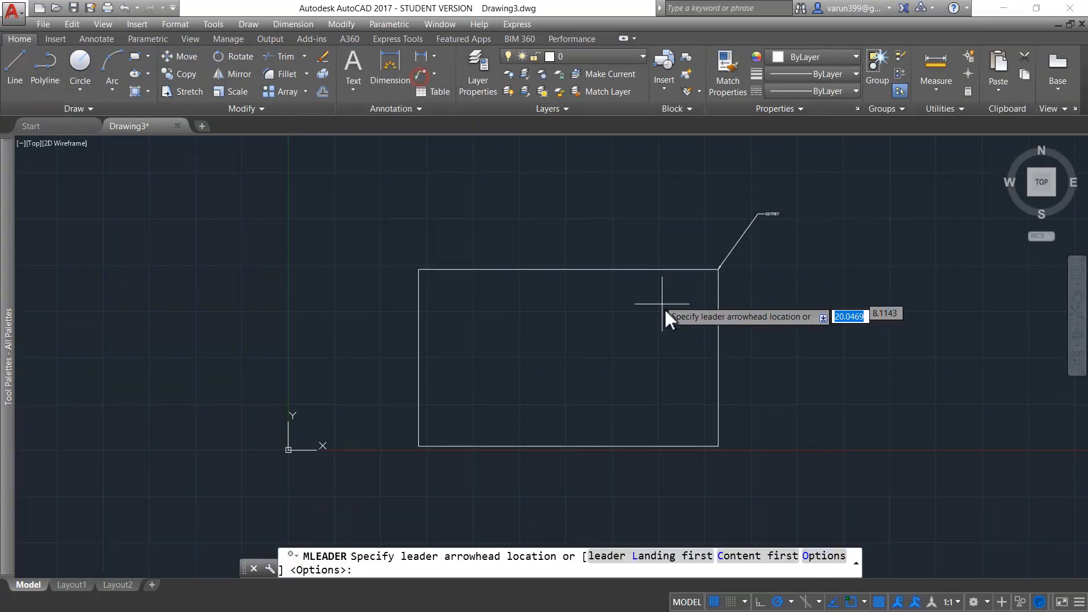
{"action": "left_click", "coordinate": [717, 361]}
{"action": "scroll", "coordinate": [751, 314], "scroll_direction": "up", "scroll_amount": 2}
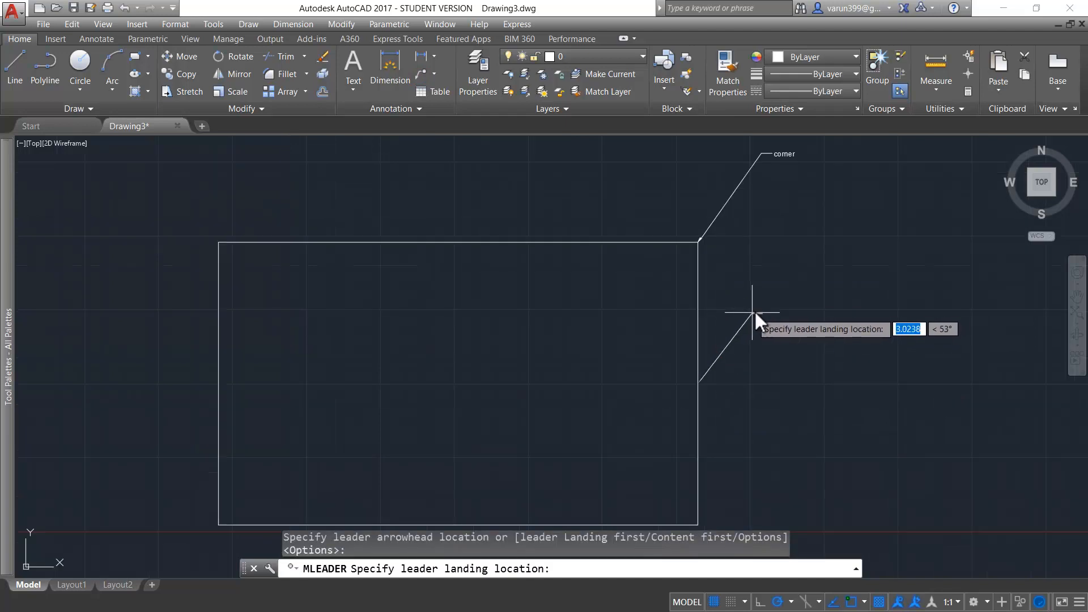
{"action": "left_click", "coordinate": [769, 304]}
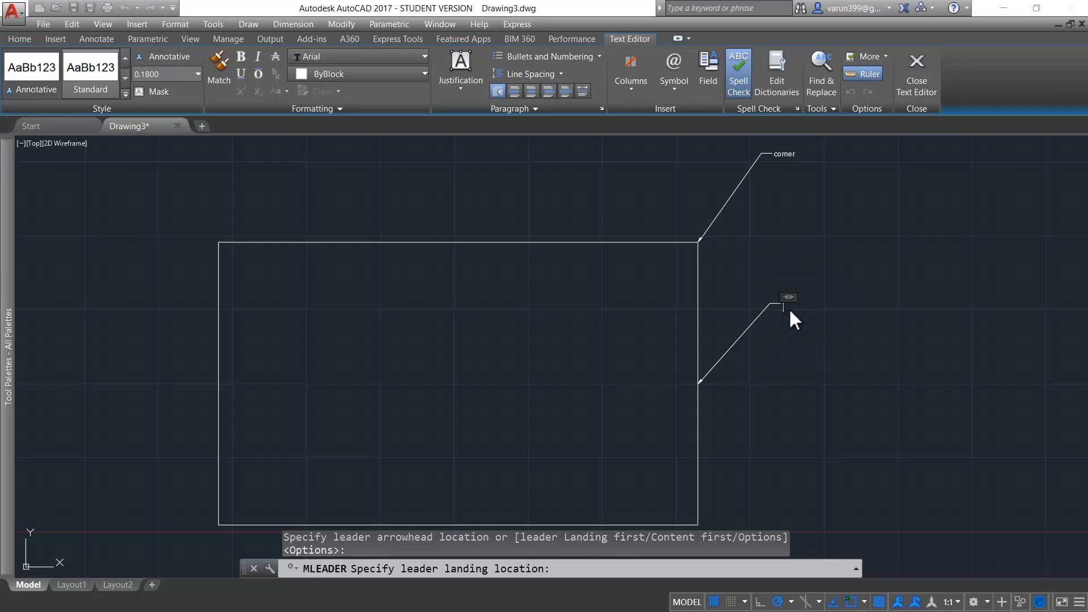
{"action": "left_click", "coordinate": [788, 307]}
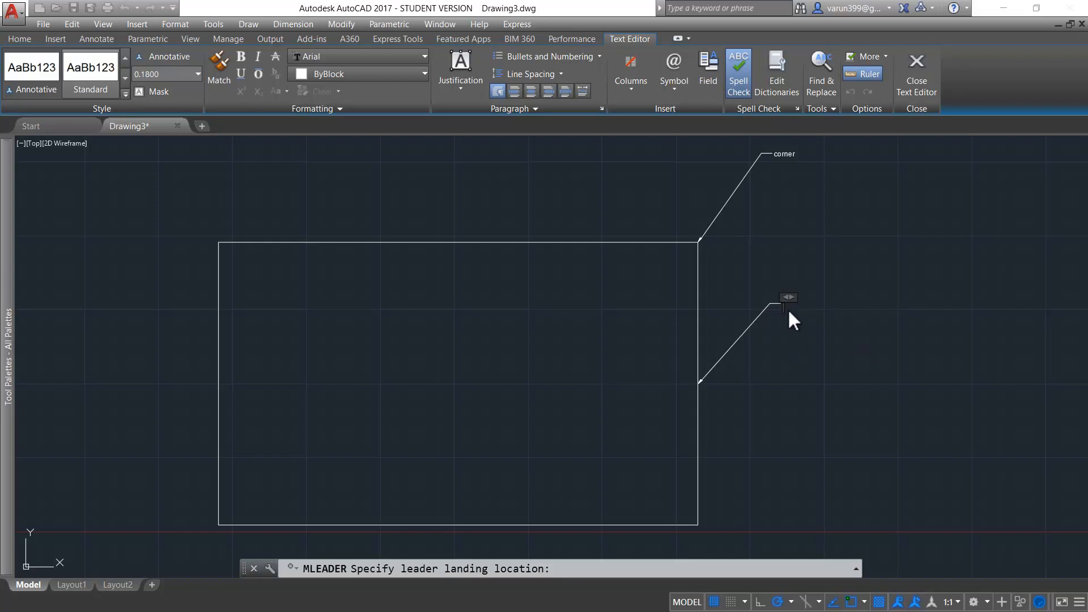
Step: Enter the leader text as a numbered list: "opposite sides are parallel" and "adjacent sides are perpendicular"
{"action": "left_click", "coordinate": [570, 58]}
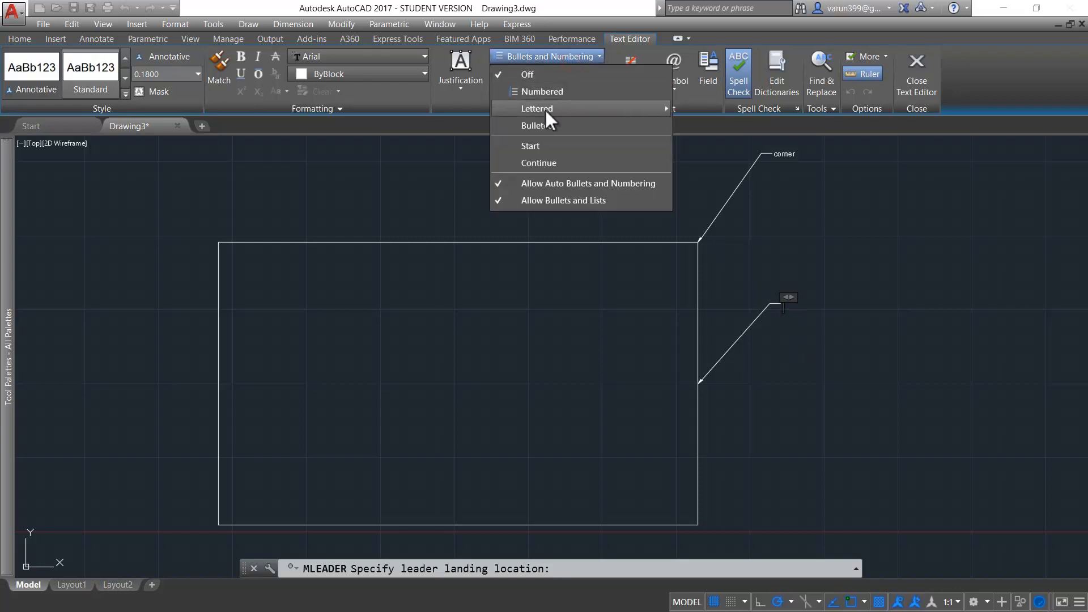
{"action": "left_click", "coordinate": [546, 92]}
{"action": "type", "text": "opposite side"}
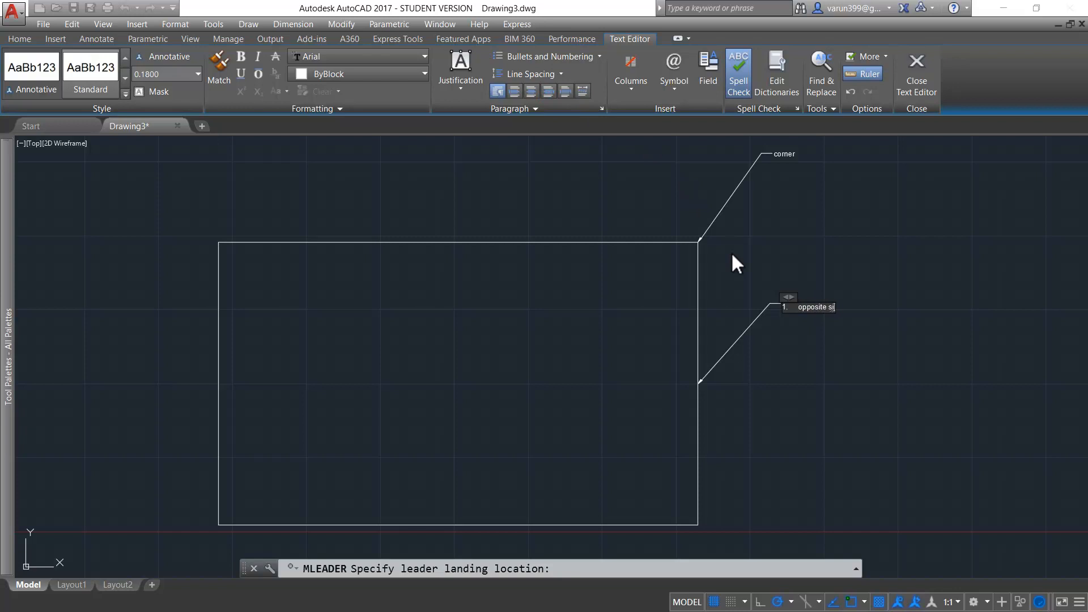
{"action": "type", "text": "s are parallel"}
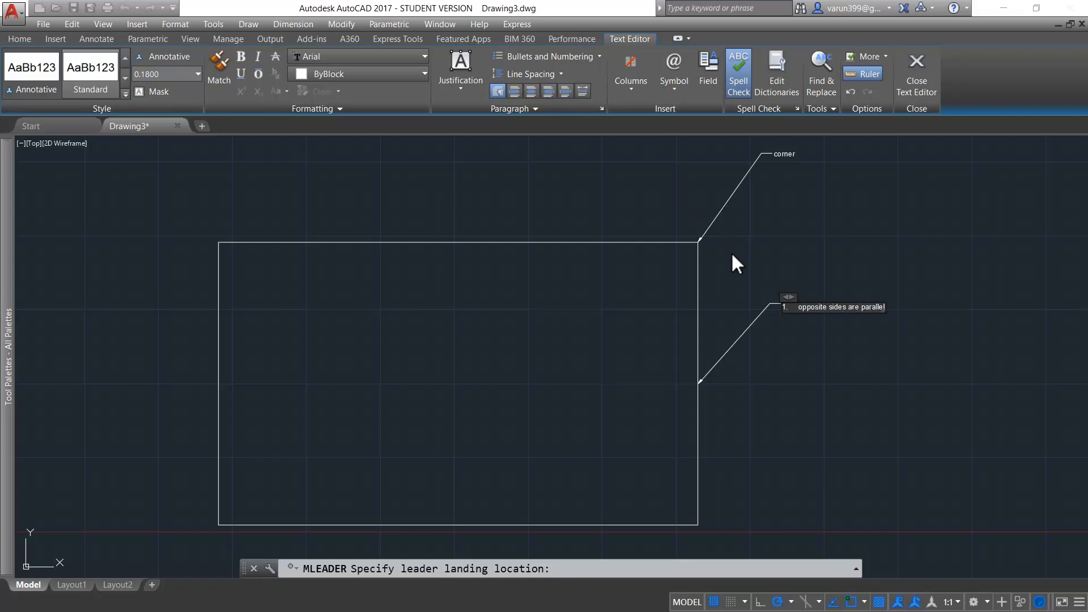
{"action": "key", "text": "Return"}
{"action": "type", "text": "adjacent sides are perpendicular"}
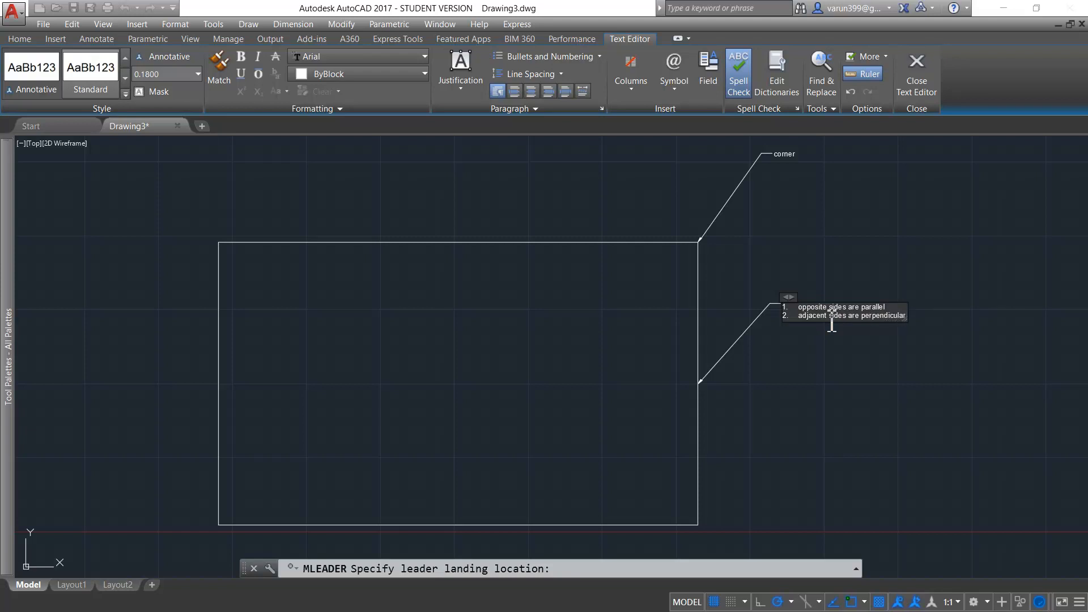
{"action": "left_click", "coordinate": [877, 341]}
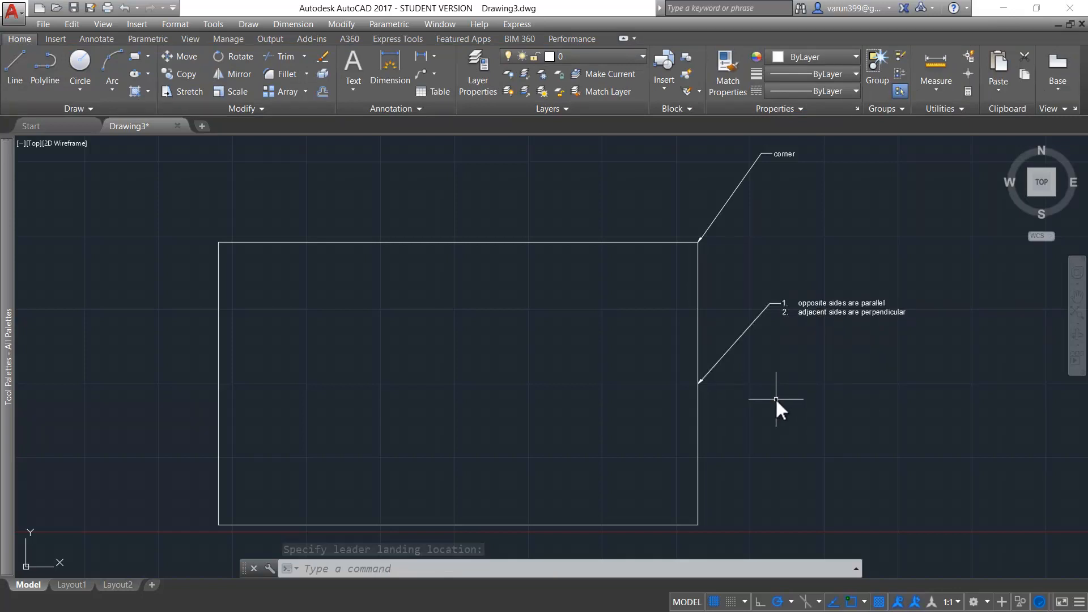
Step: Create a landing-first multileader pointing to the rectangle's lower-right corner with the text "90 degree"
{"action": "scroll", "coordinate": [767, 409], "scroll_direction": "down", "scroll_amount": 2}
{"action": "middle_click_drag", "start_coordinate": [767, 410], "coordinate": [742, 345]}
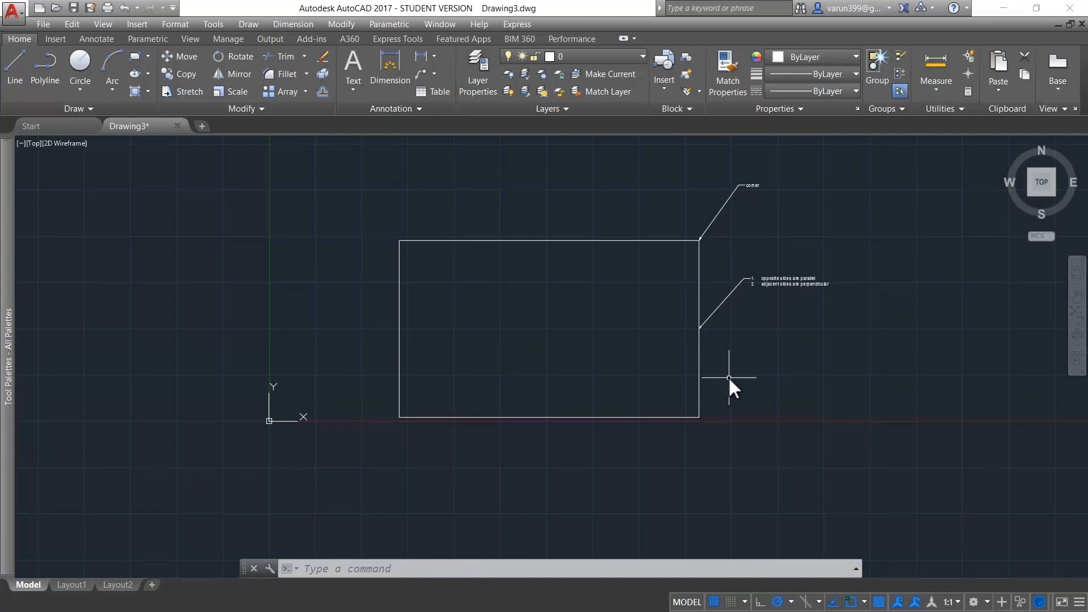
{"action": "left_click", "coordinate": [422, 74]}
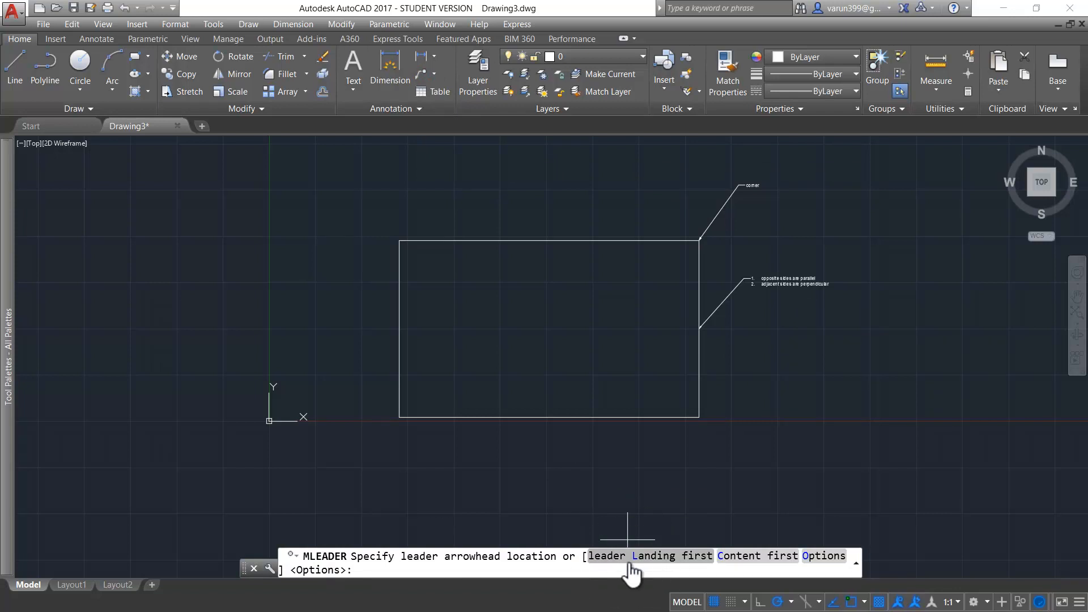
{"action": "scroll", "coordinate": [703, 433], "scroll_direction": "up", "scroll_amount": 2}
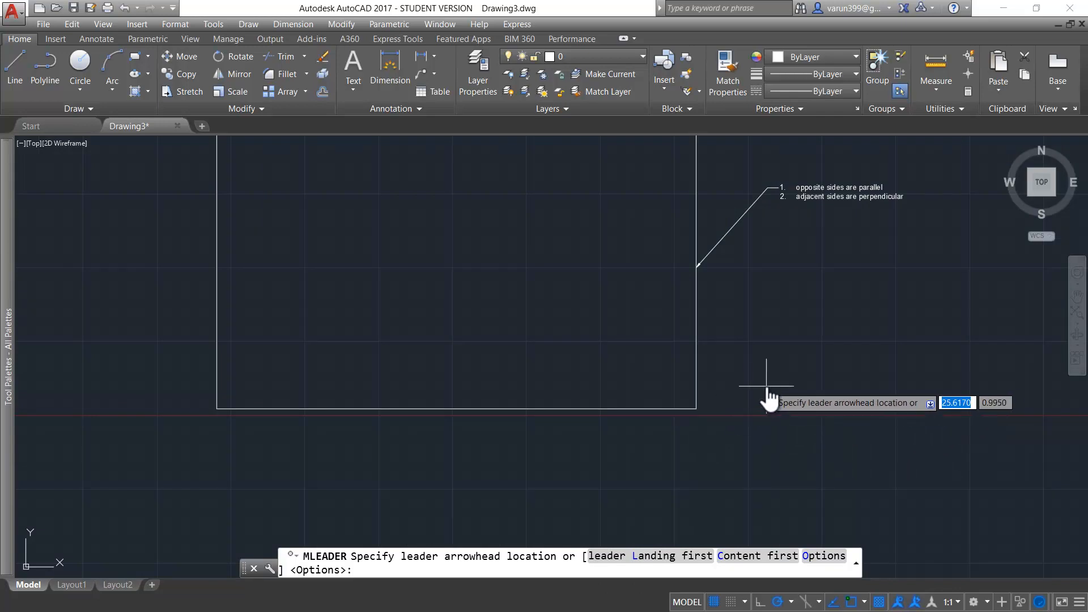
{"action": "left_click", "coordinate": [674, 556]}
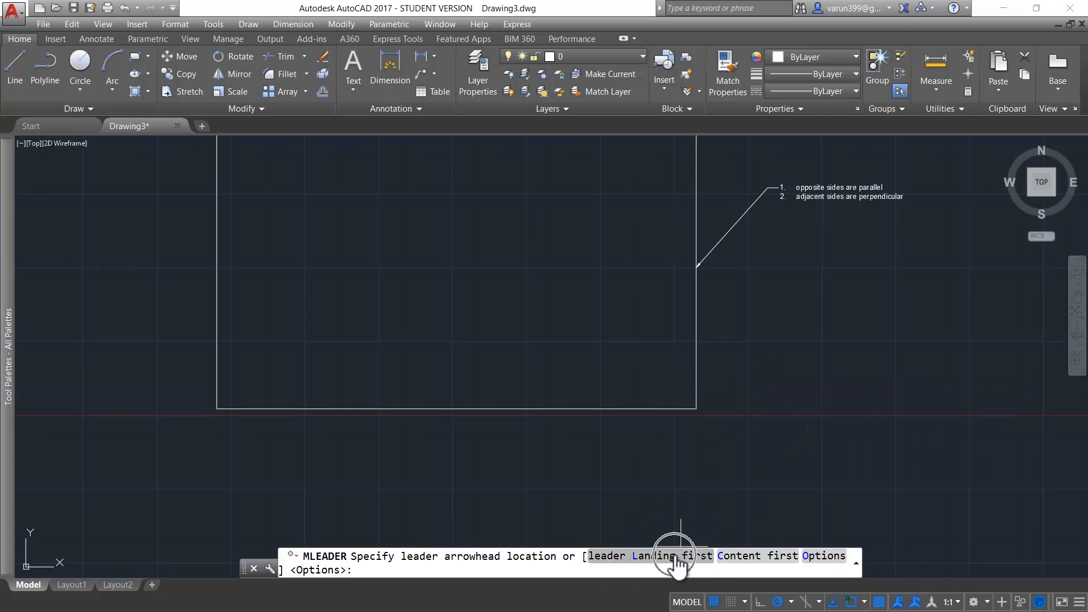
{"action": "left_click", "coordinate": [790, 369]}
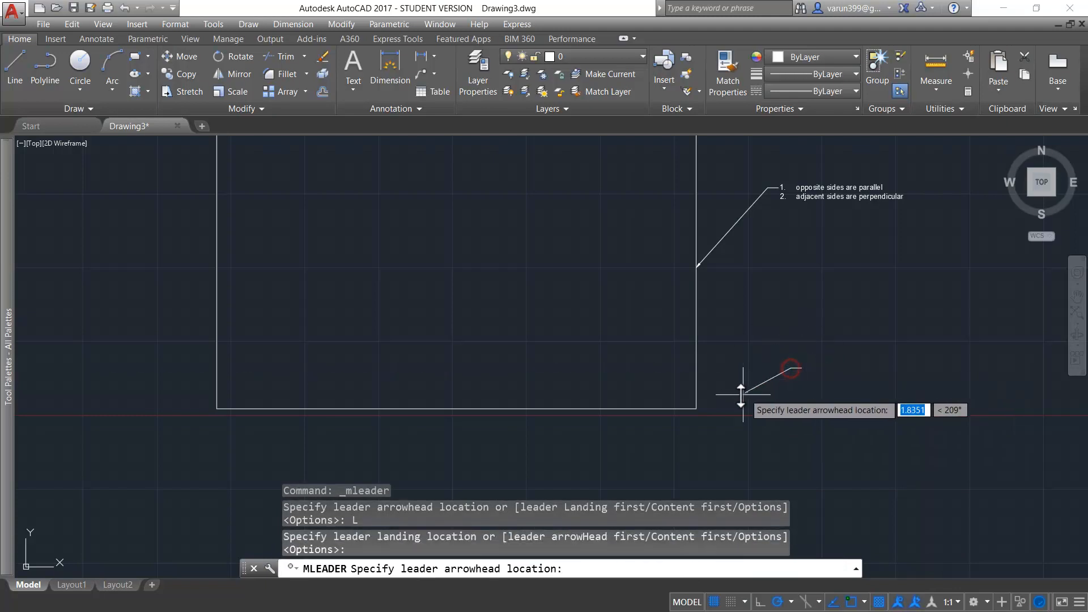
{"action": "left_click", "coordinate": [698, 408]}
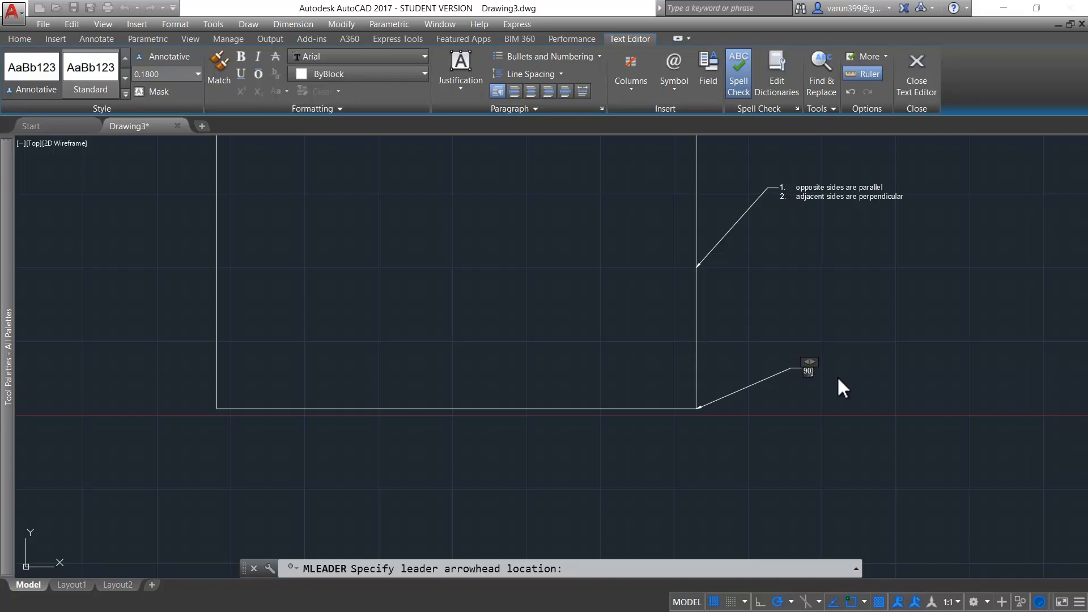
{"action": "left_click", "coordinate": [832, 396]}
{"action": "key", "text": "Escape"}
{"action": "key", "text": "Escape"}
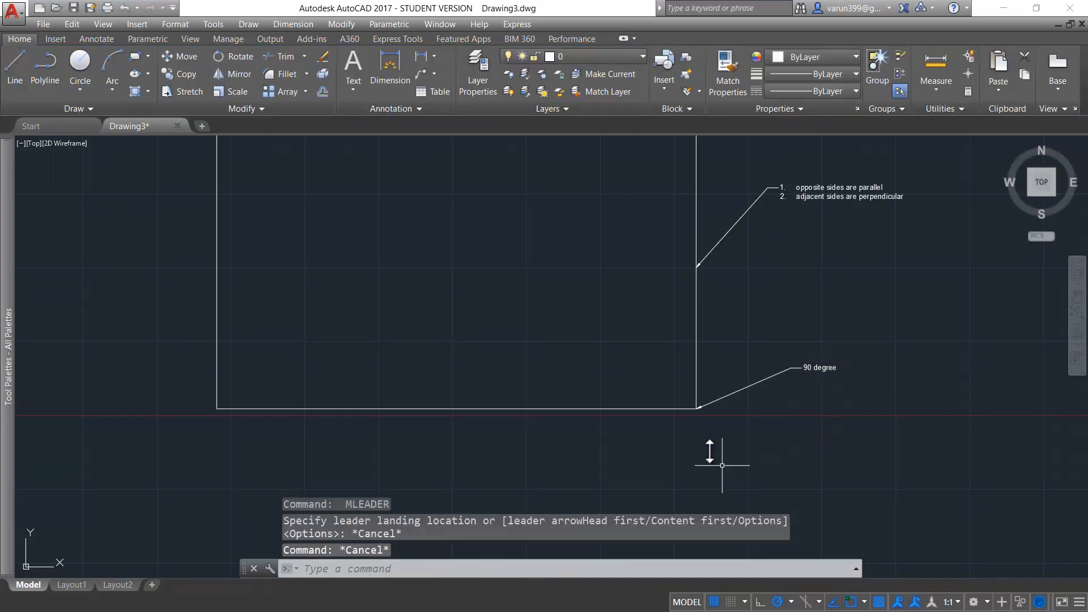
Step: Create a content-first multileader with the text "abc" below the "90 degree" note, pointing to the midpoint of the rectangle's right edge
{"action": "left_click", "coordinate": [421, 77]}
{"action": "left_click", "coordinate": [629, 561]}
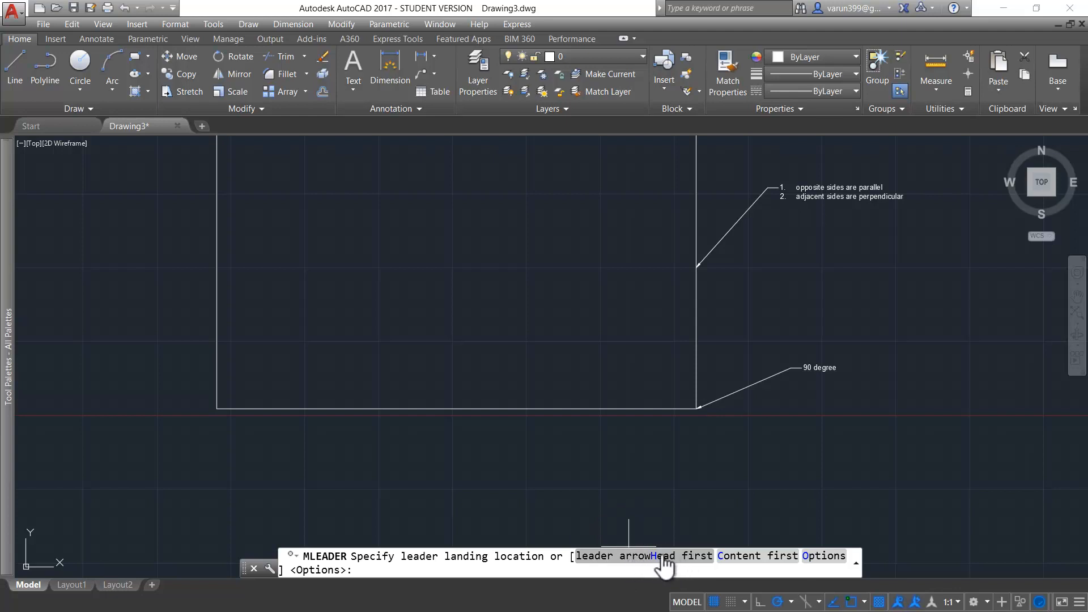
{"action": "left_click", "coordinate": [742, 558]}
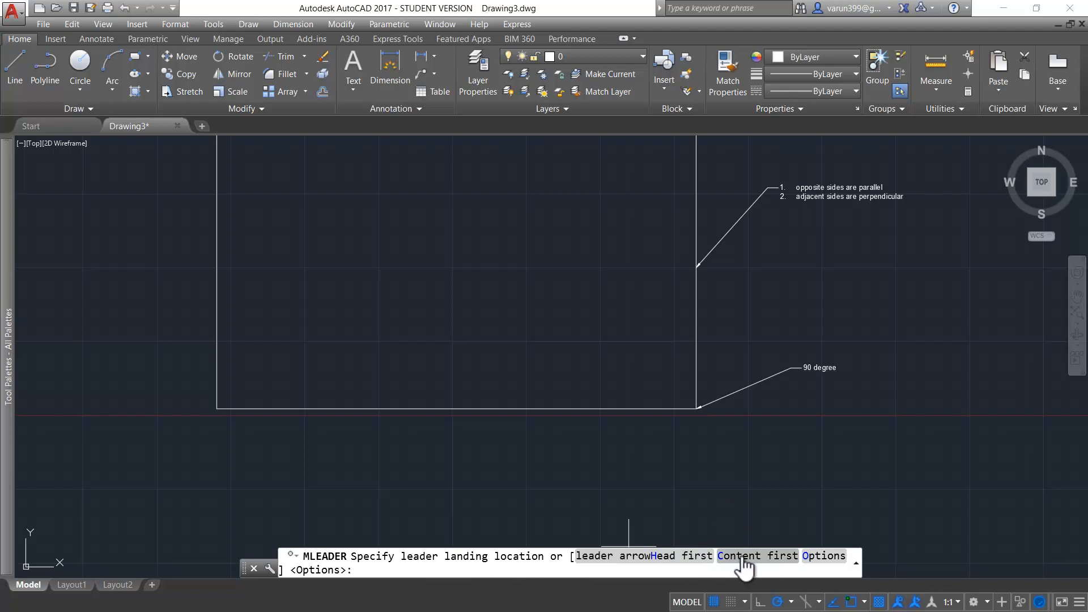
{"action": "left_click", "coordinate": [814, 400]}
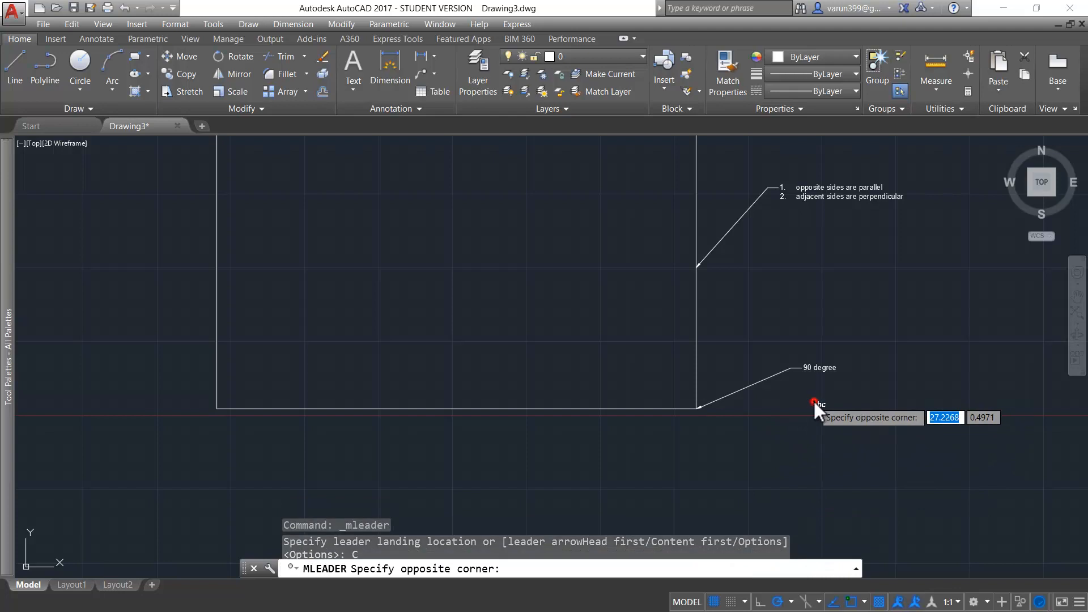
{"action": "left_click", "coordinate": [762, 423]}
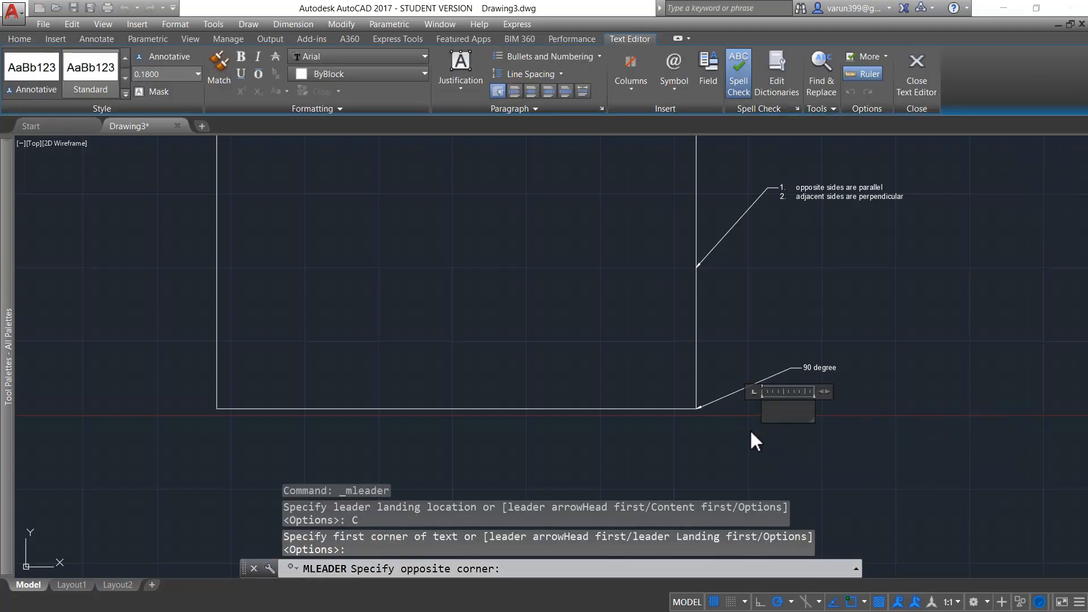
{"action": "type", "text": "abc"}
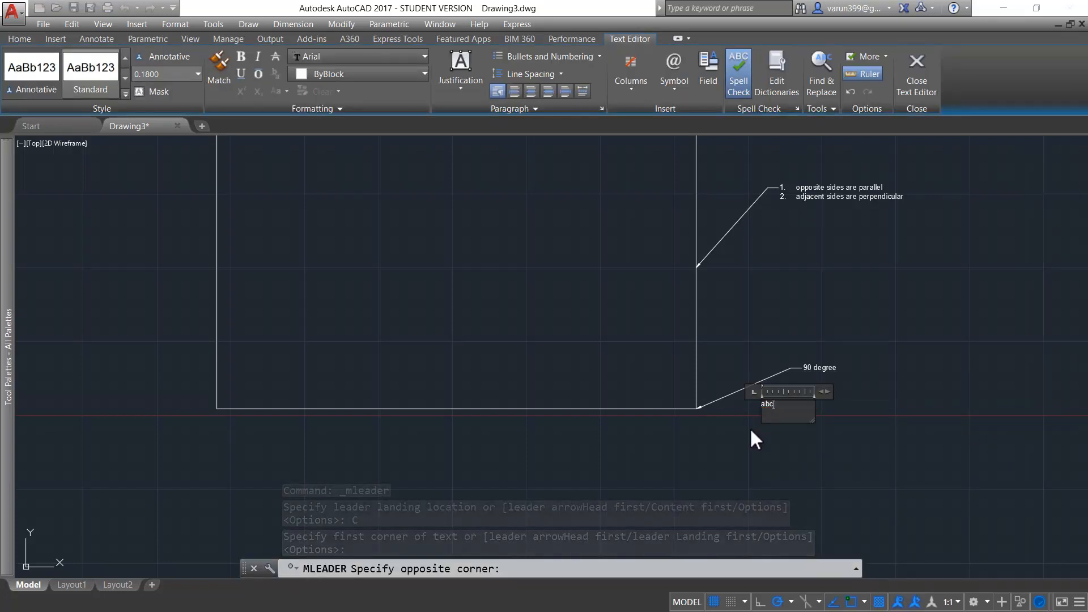
{"action": "left_click", "coordinate": [769, 434]}
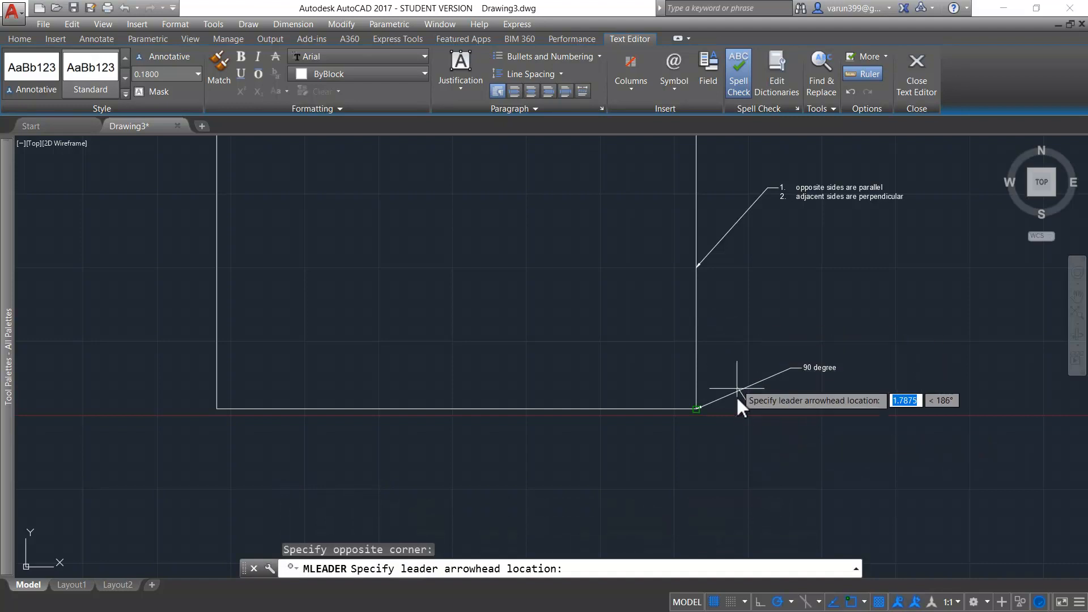
{"action": "left_click", "coordinate": [697, 268]}
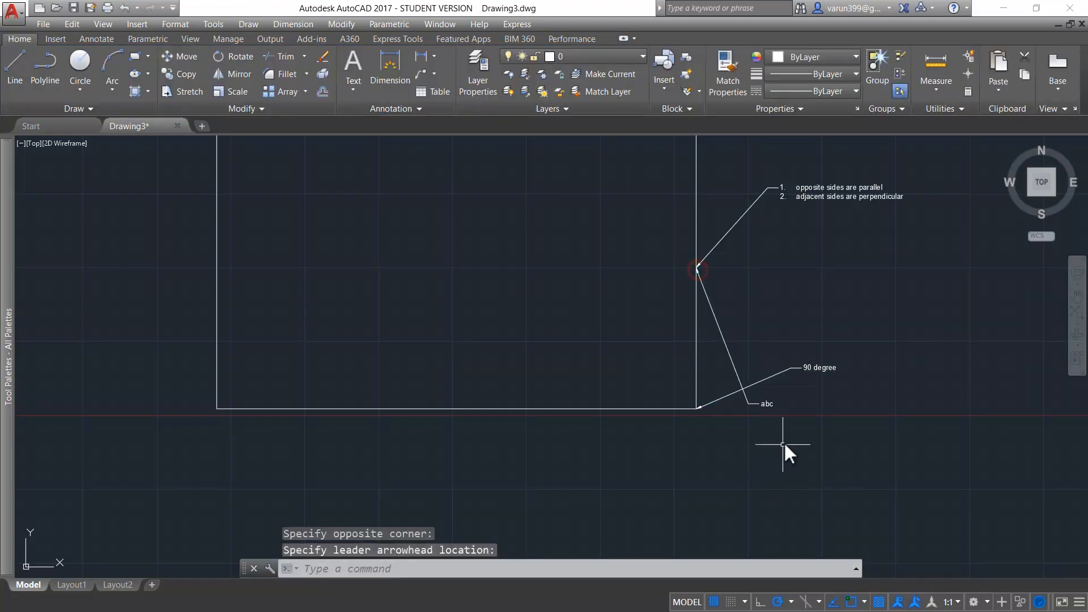
Step: Delete the "90 degree" and "abc" multileaders
{"action": "scroll", "coordinate": [780, 413], "scroll_direction": "up", "scroll_amount": 2}
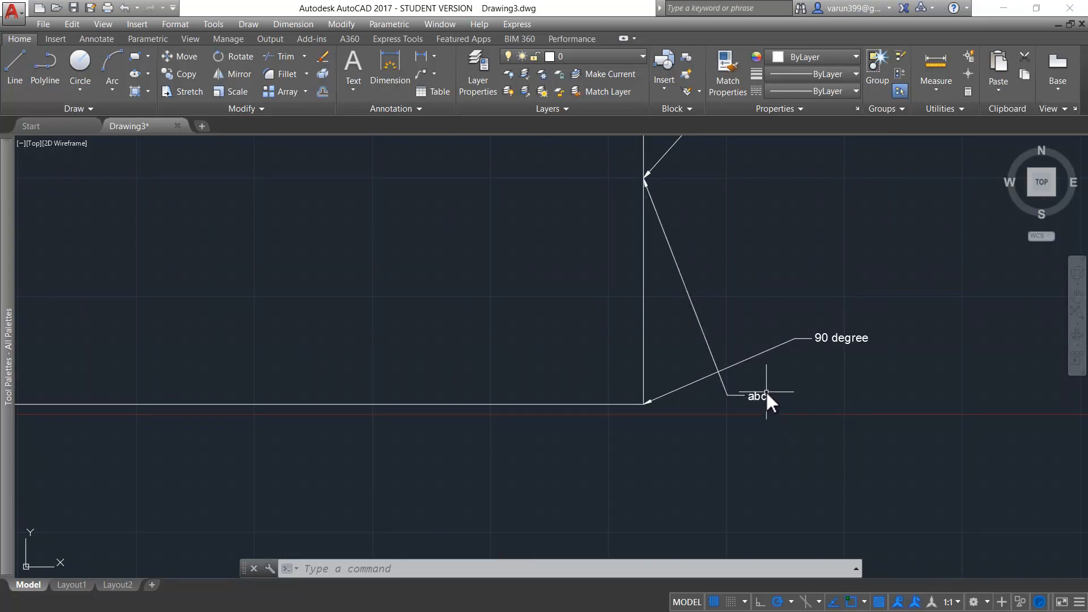
{"action": "left_click", "coordinate": [866, 309]}
{"action": "left_click", "coordinate": [693, 440]}
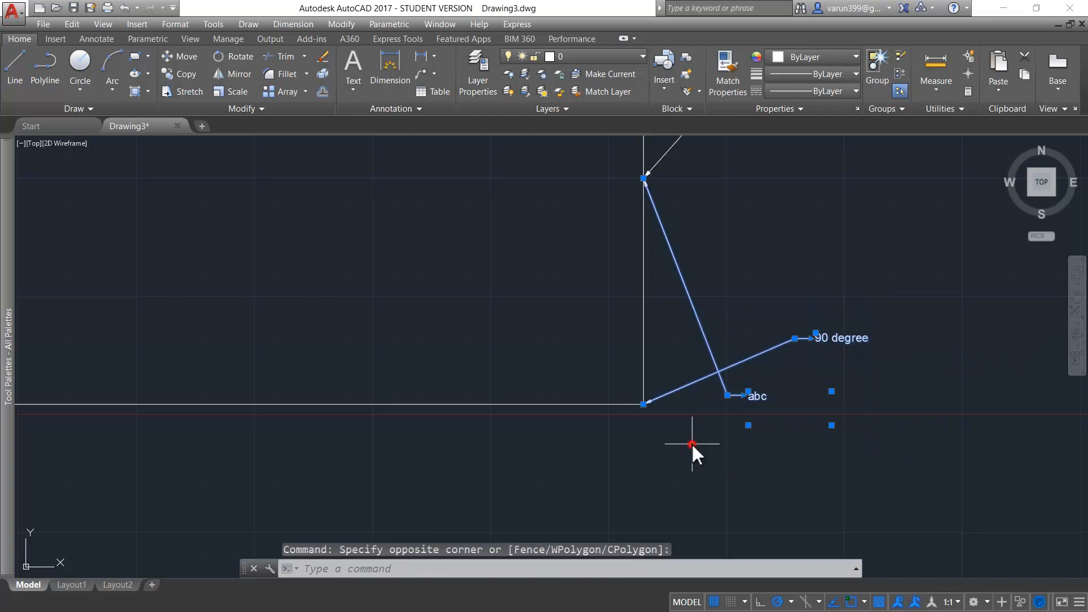
{"action": "key", "text": "Delete"}
{"action": "key", "text": "Escape"}
{"action": "key", "text": "Escape"}
Step: Start a multileader and set its content type option to Block using block A
{"action": "left_click", "coordinate": [427, 73]}
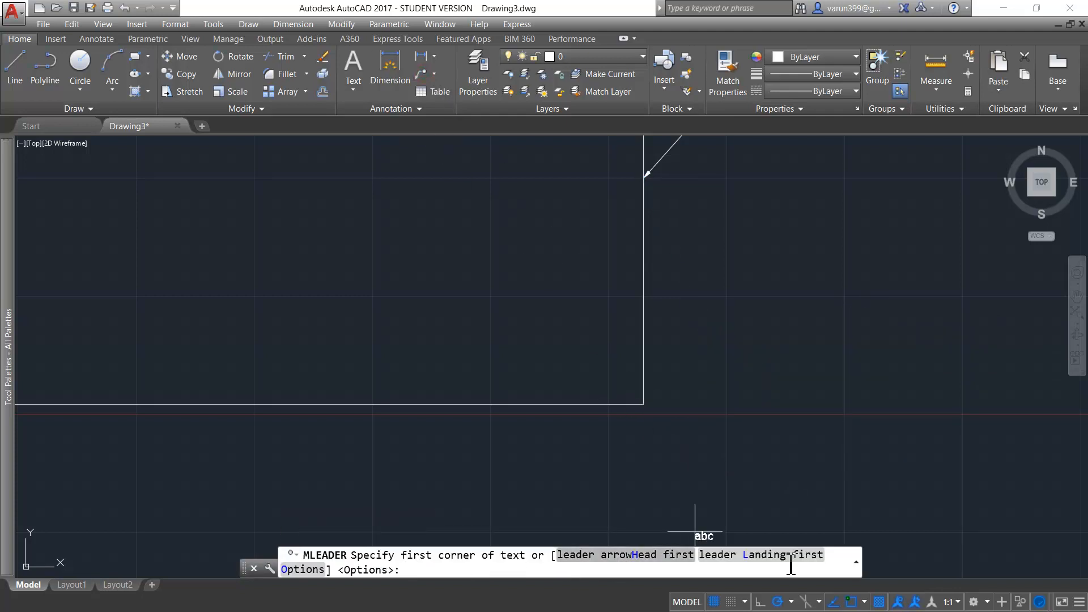
{"action": "left_click", "coordinate": [302, 570]}
{"action": "key", "text": "Down"}
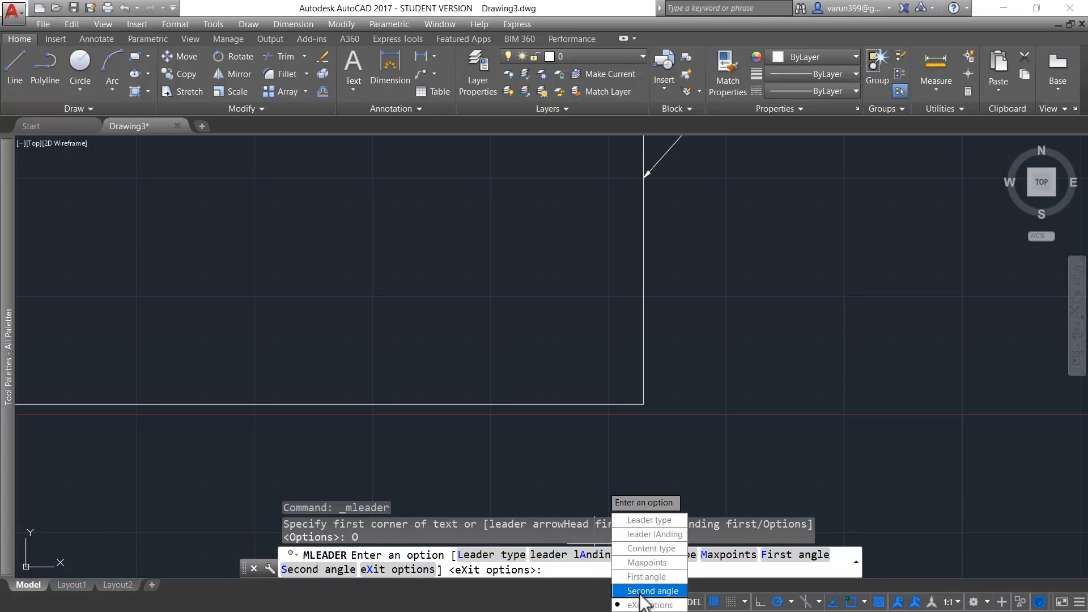
{"action": "left_click", "coordinate": [634, 524]}
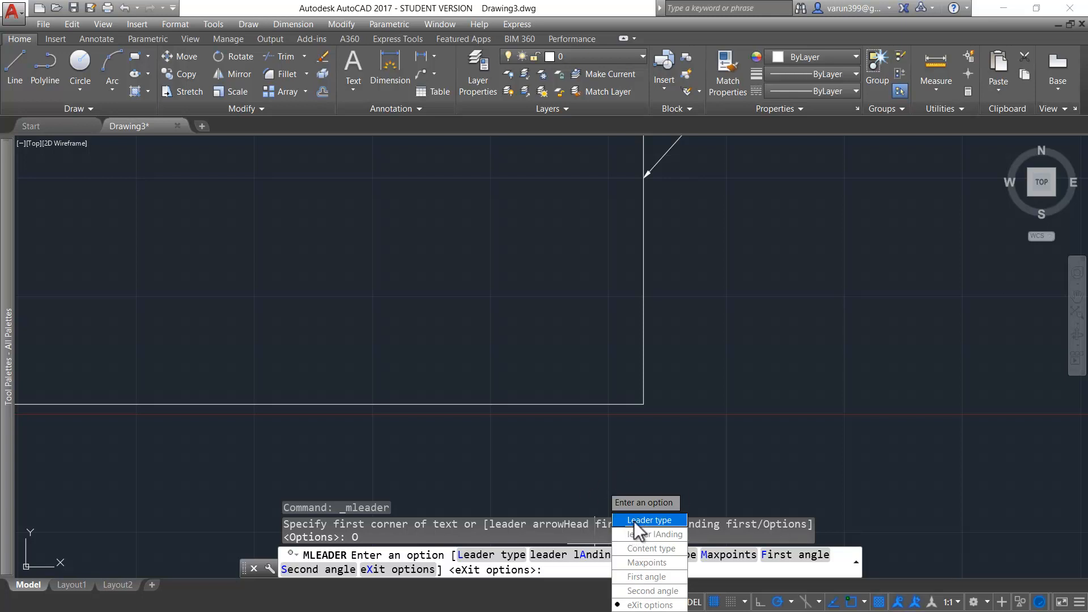
{"action": "left_click", "coordinate": [634, 534]}
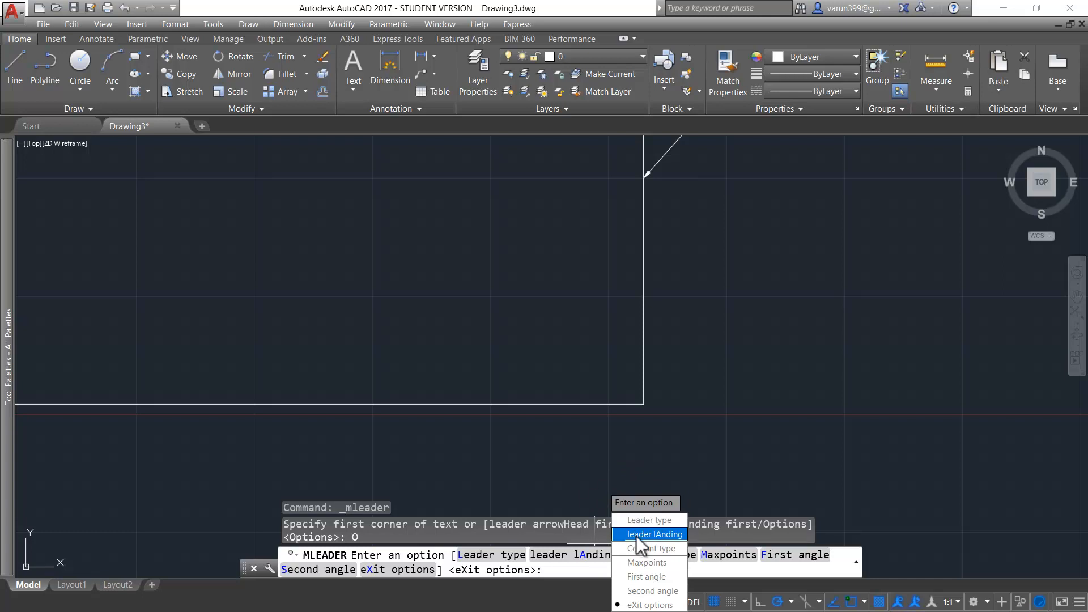
{"action": "middle_click_drag", "start_coordinate": [757, 146], "coordinate": [651, 359]}
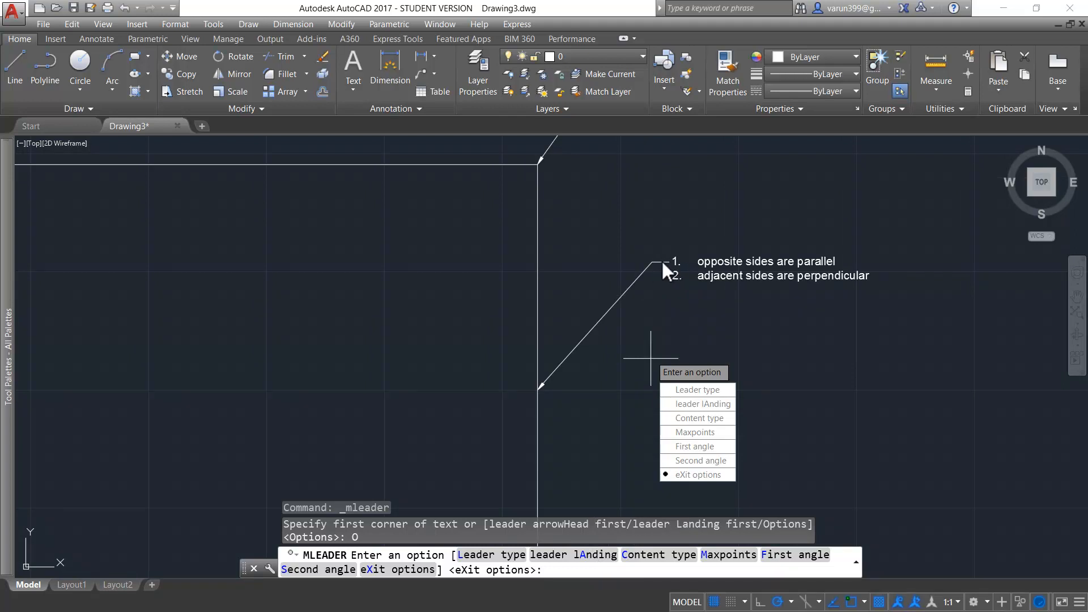
{"action": "left_click", "coordinate": [703, 419]}
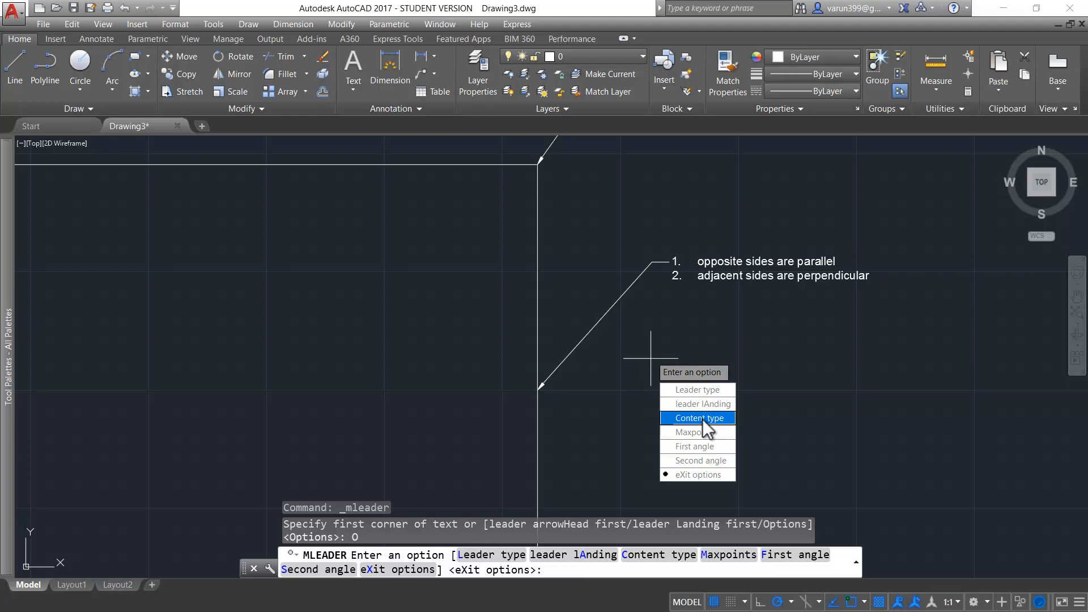
{"action": "left_click", "coordinate": [713, 273]}
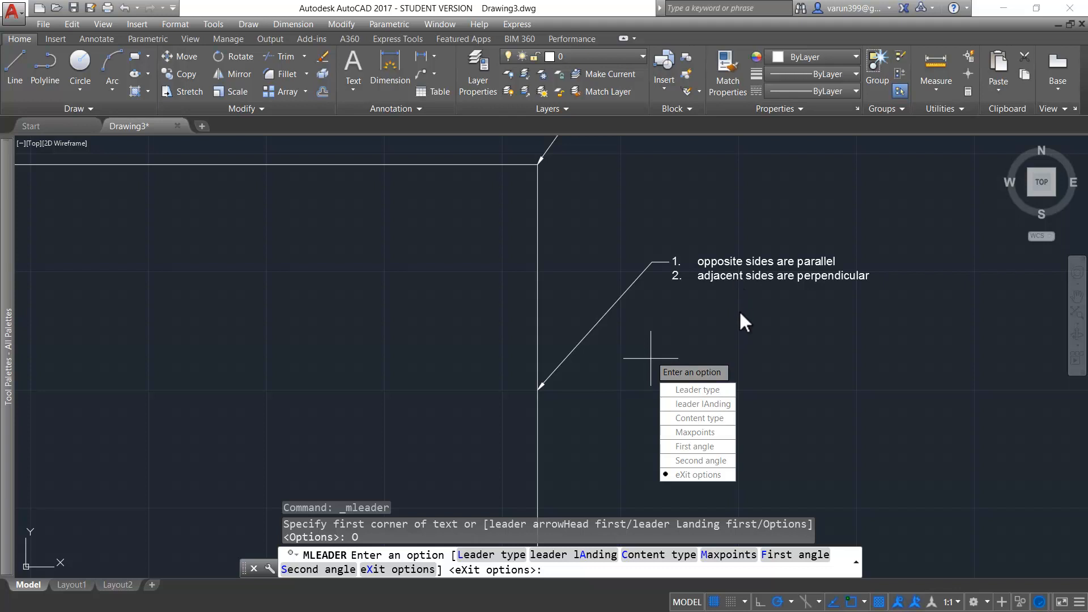
{"action": "left_click", "coordinate": [709, 421]}
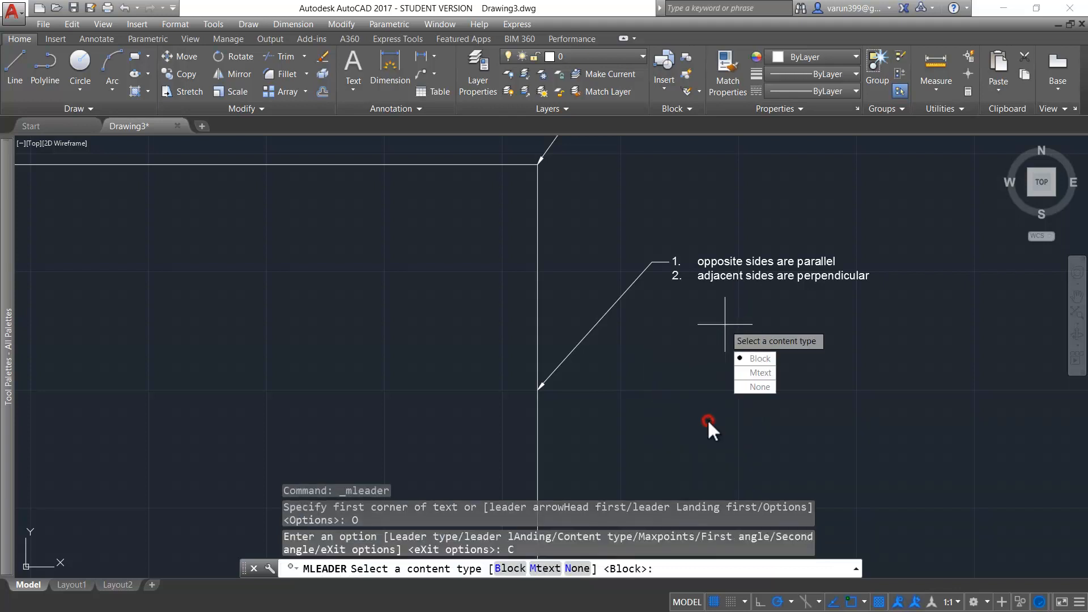
{"action": "left_click", "coordinate": [760, 358]}
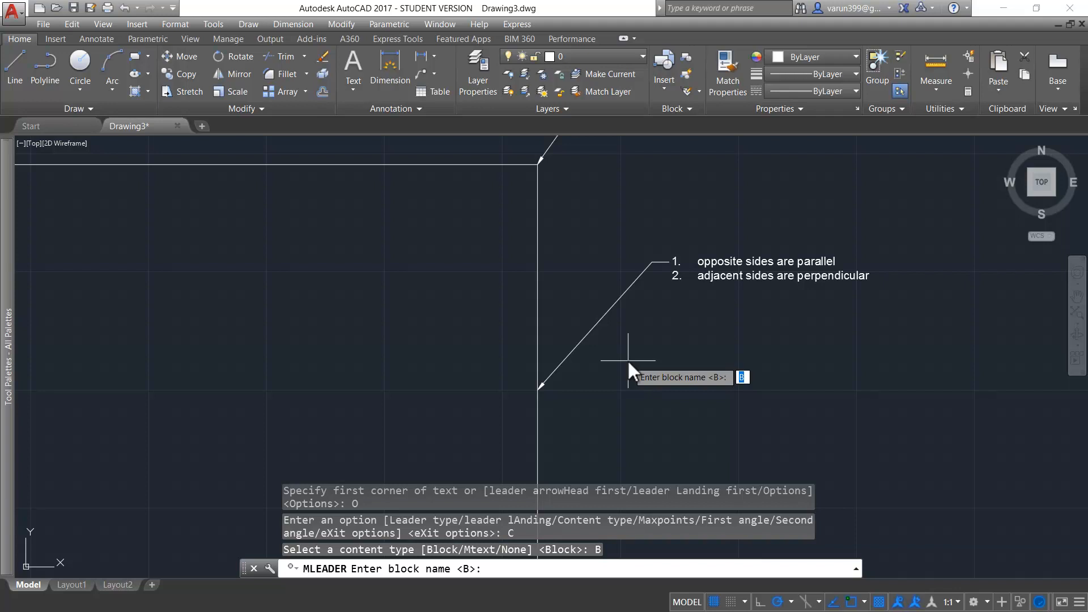
{"action": "type", "text": "A"}
{"action": "key", "text": "Return"}
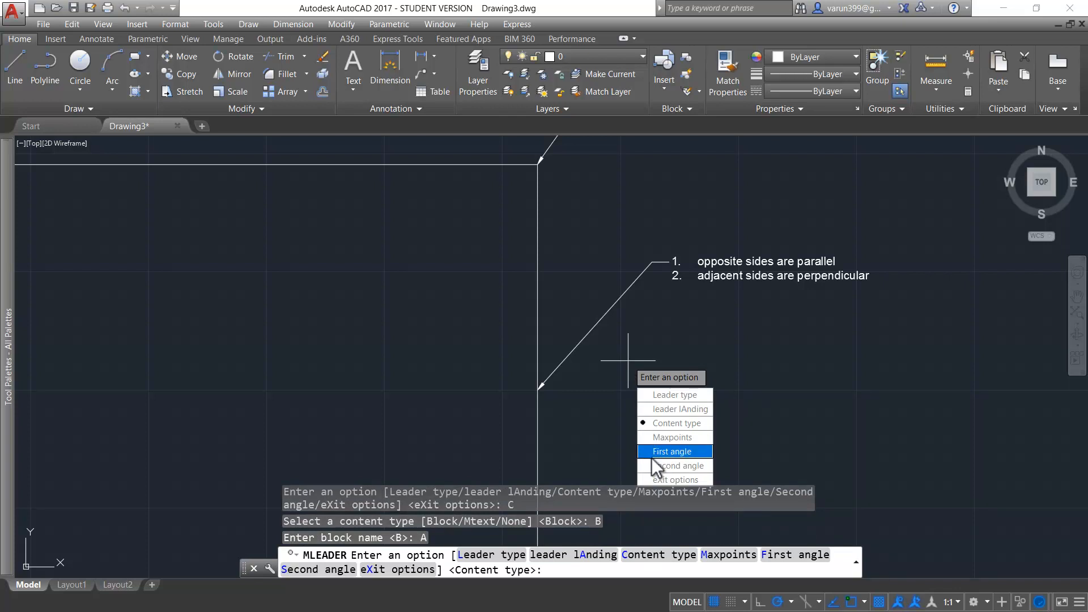
{"action": "left_click", "coordinate": [655, 481]}
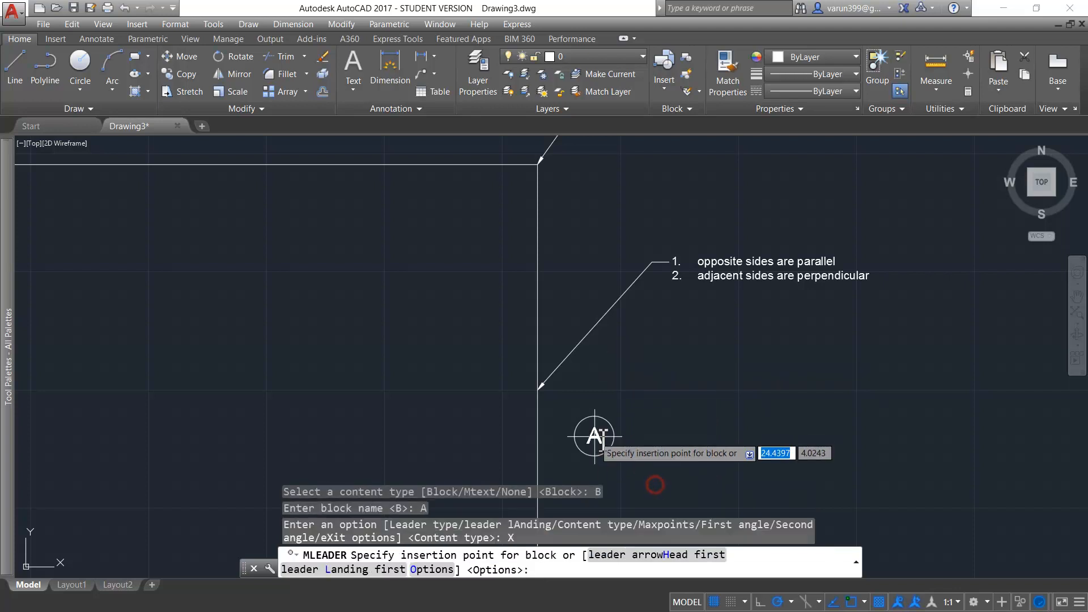
Step: Place the block A content outside the rectangle's right edge with its leader arrowhead at the lower-right corner
{"action": "scroll", "coordinate": [691, 297], "scroll_direction": "down", "scroll_amount": 2}
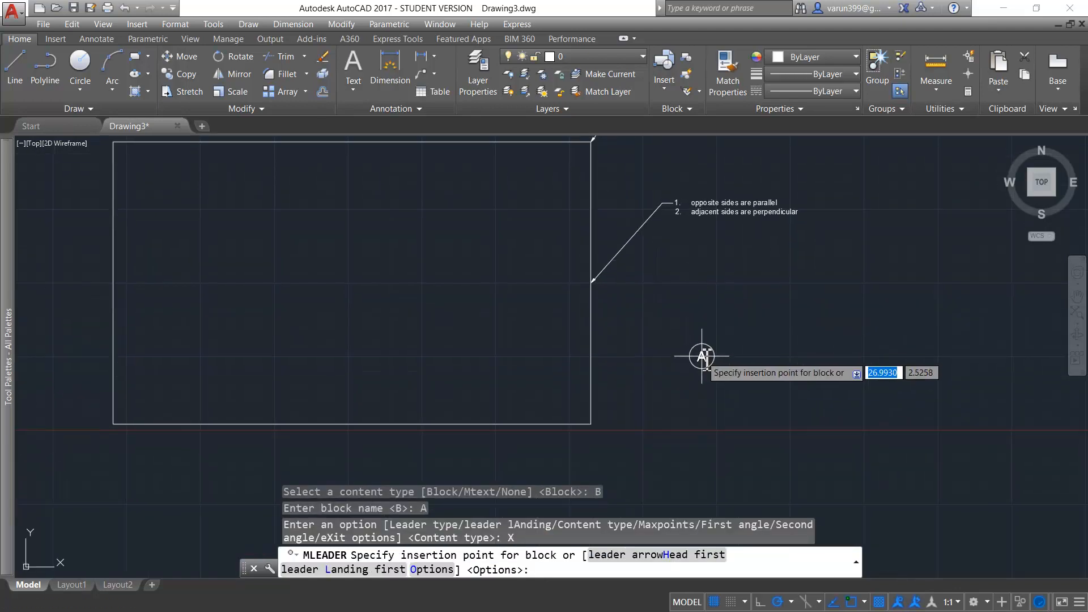
{"action": "left_click", "coordinate": [702, 356]}
{"action": "left_click", "coordinate": [591, 424]}
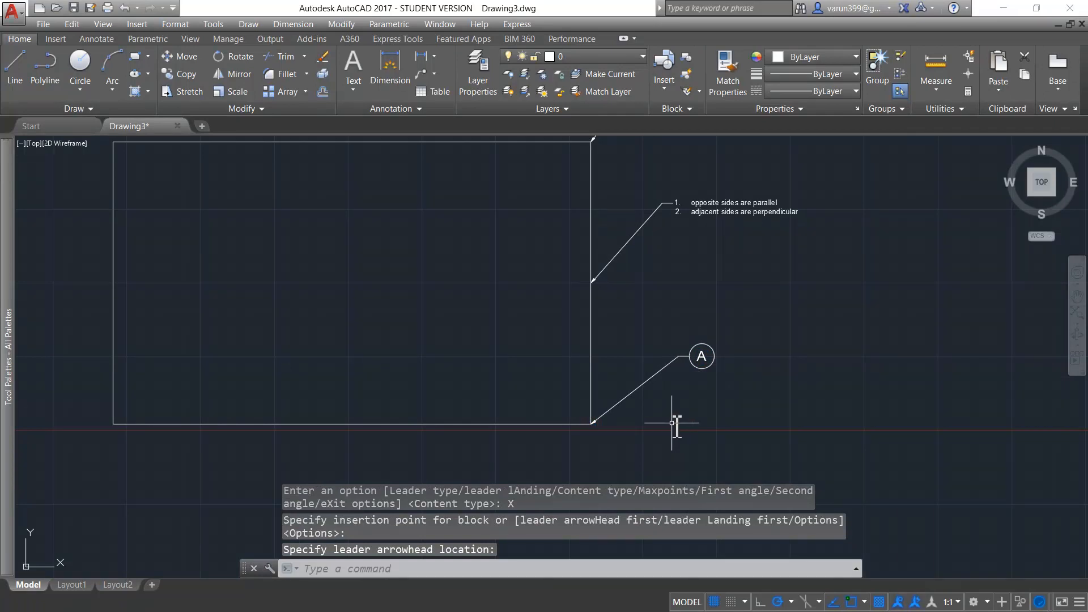
{"action": "scroll", "coordinate": [703, 356], "scroll_direction": "up", "scroll_amount": 2}
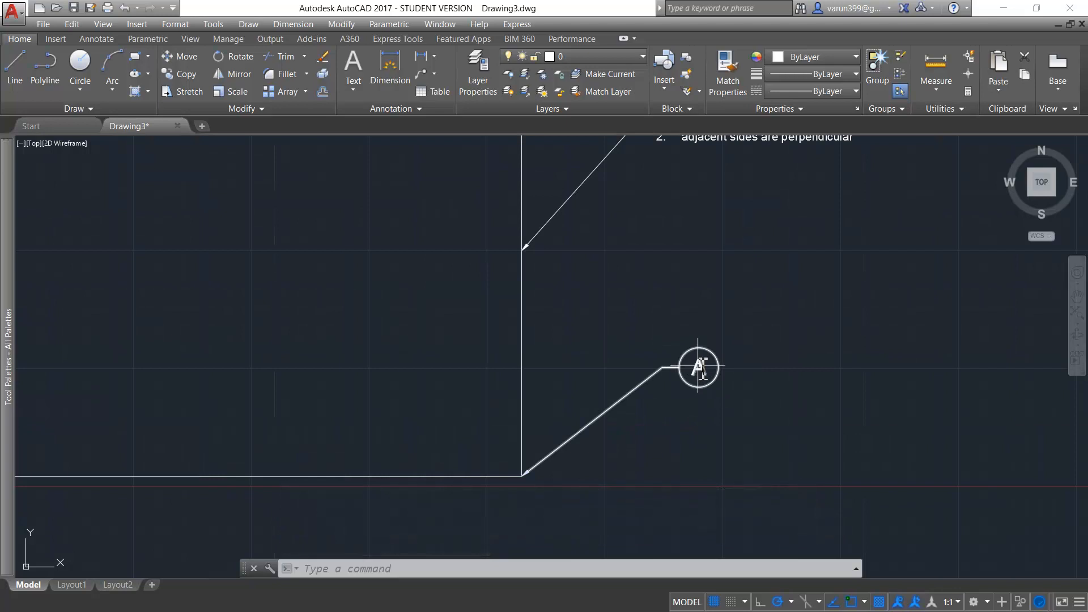
{"action": "middle_click_drag", "start_coordinate": [709, 371], "coordinate": [710, 386]}
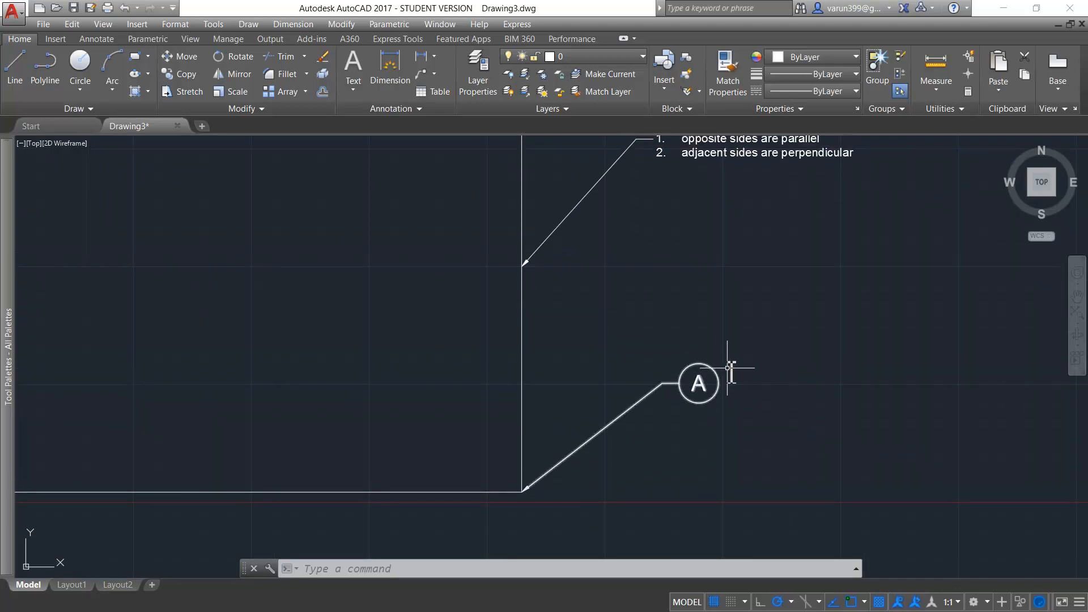
{"action": "middle_click_drag", "start_coordinate": [714, 462], "coordinate": [699, 417]}
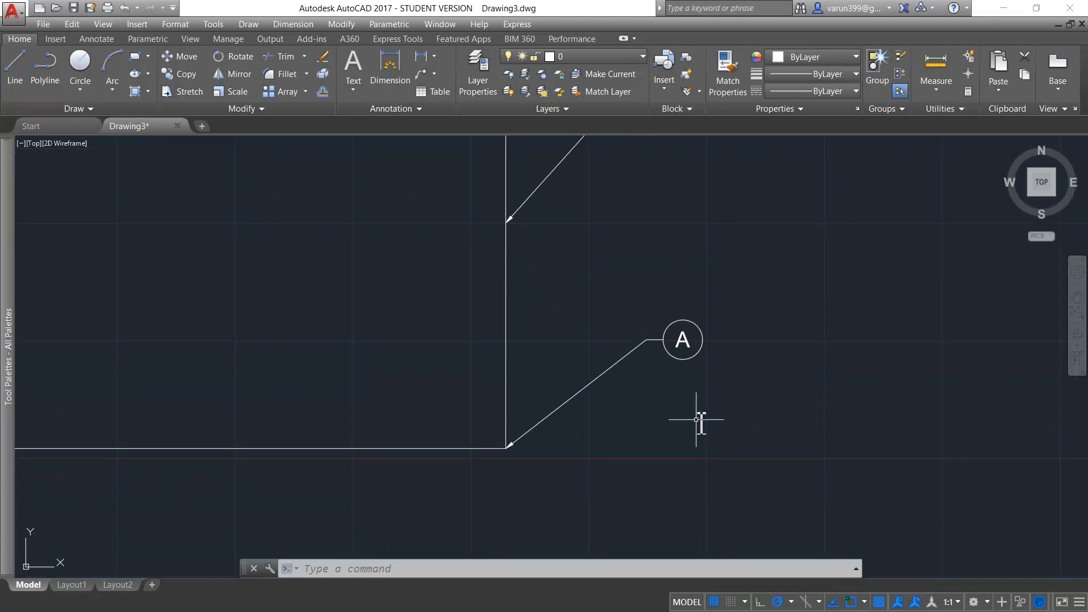
Step: Start another multileader and set the maximum points for its leader line to 5
{"action": "left_click", "coordinate": [427, 79]}
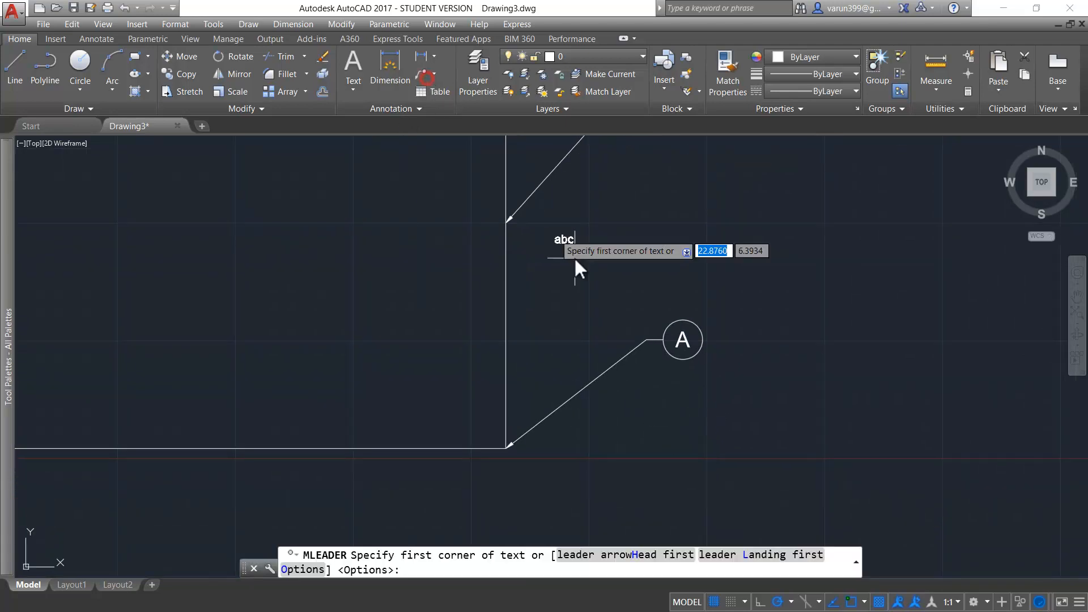
{"action": "left_click", "coordinate": [311, 570]}
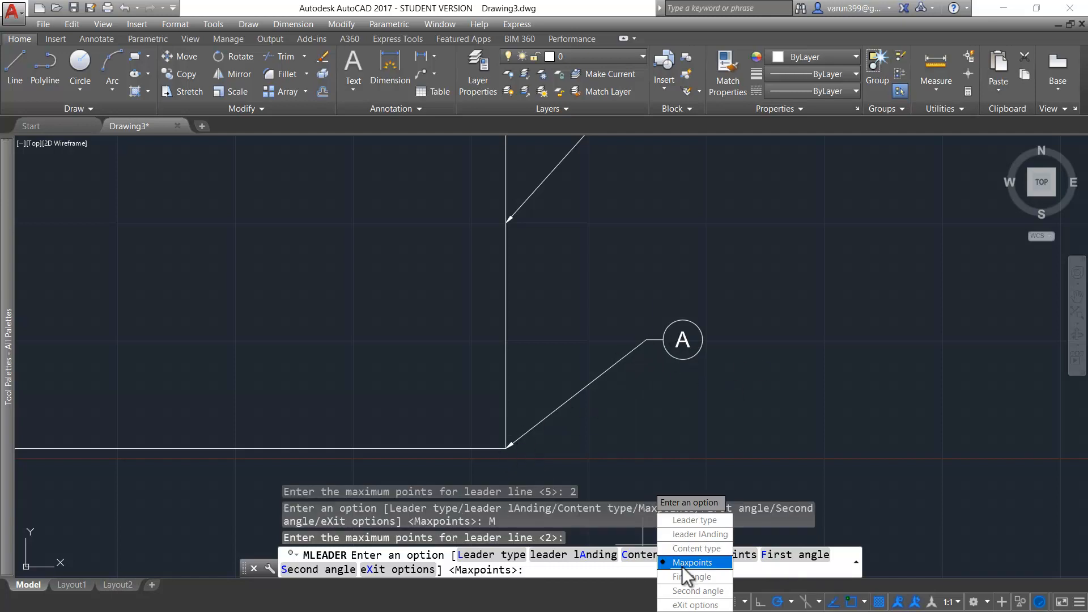
{"action": "left_click", "coordinate": [682, 563]}
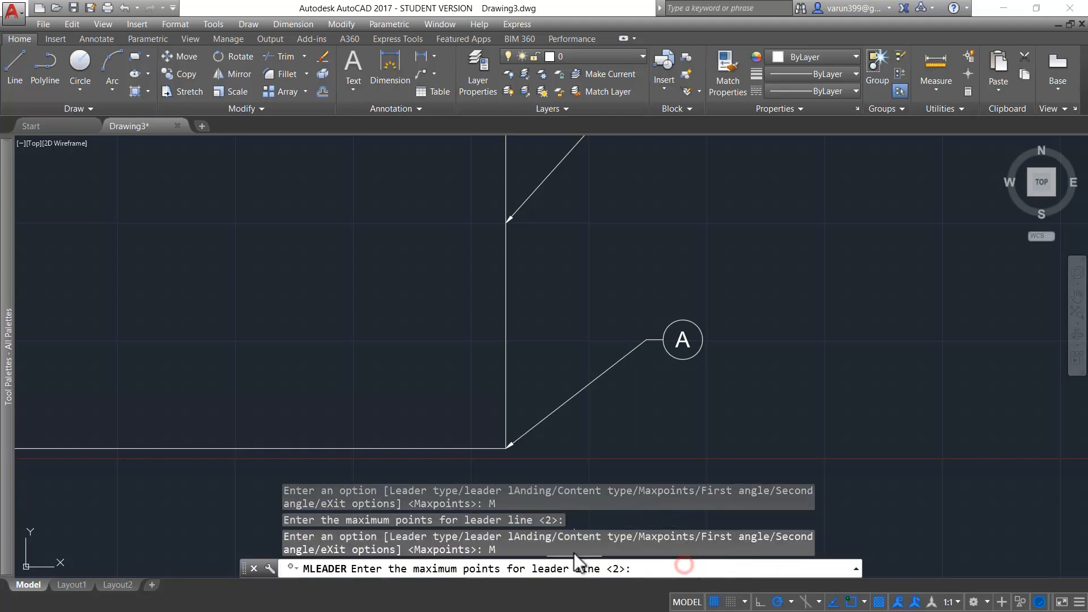
{"action": "type", "text": "5"}
{"action": "key", "text": "Return"}
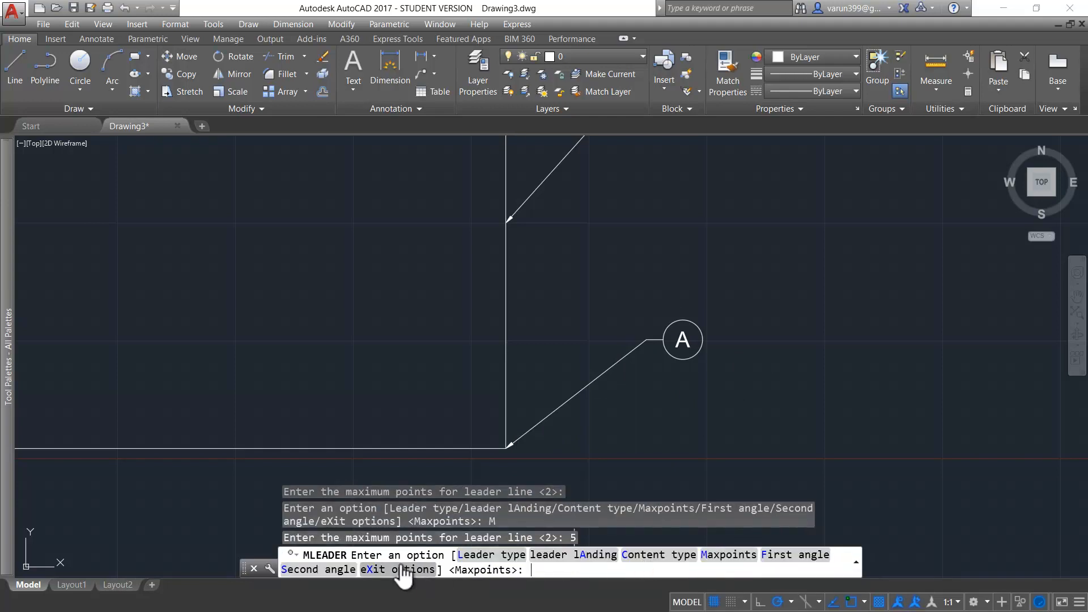
{"action": "left_click", "coordinate": [401, 569]}
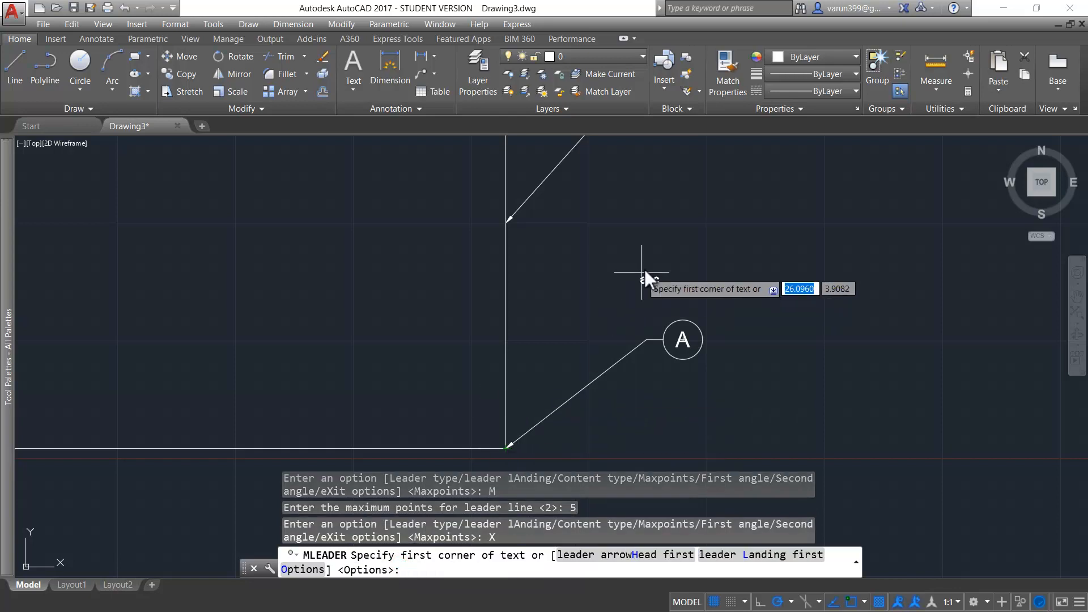
Step: Create the multileader text "sdasd" above the A balloon and bend its leader through three intermediate points to the rectangle's lower-right corner
{"action": "left_click", "coordinate": [796, 203]}
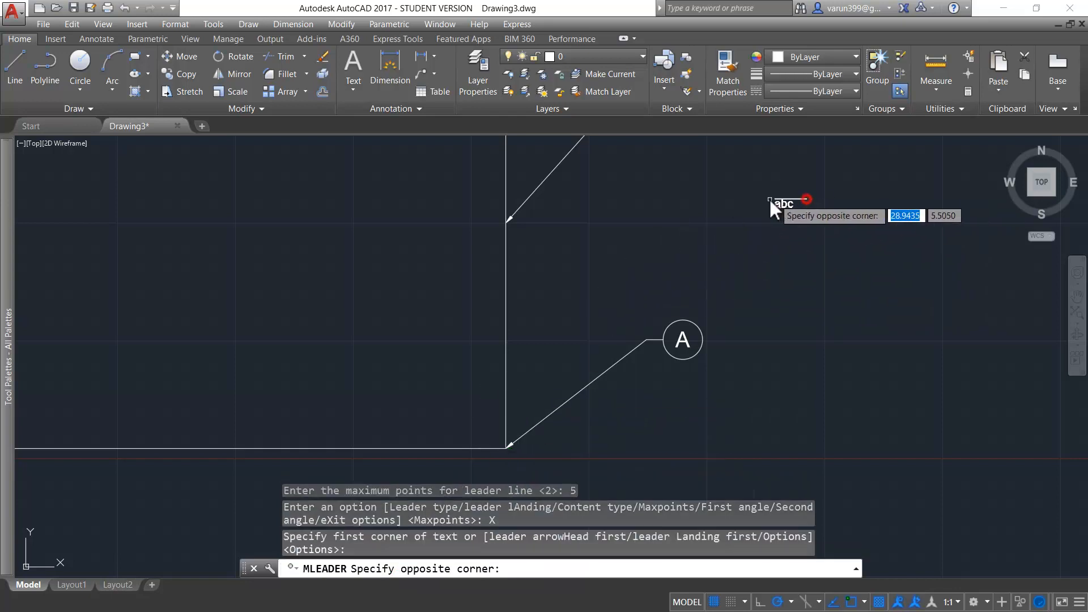
{"action": "left_click", "coordinate": [747, 230]}
{"action": "type", "text": "sdasd"}
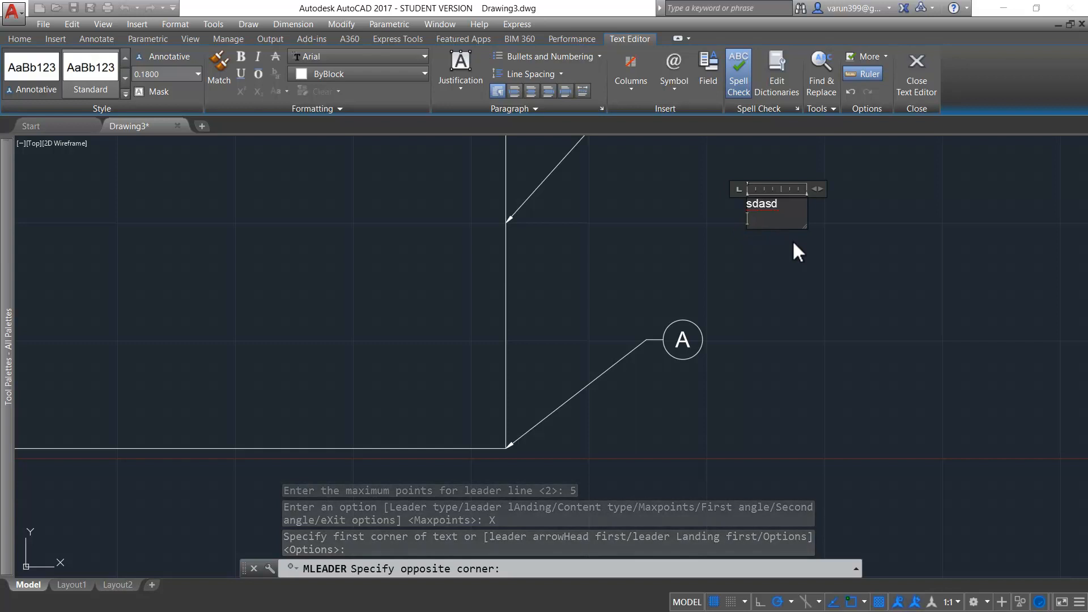
{"action": "left_click", "coordinate": [788, 242]}
{"action": "left_click", "coordinate": [628, 253]}
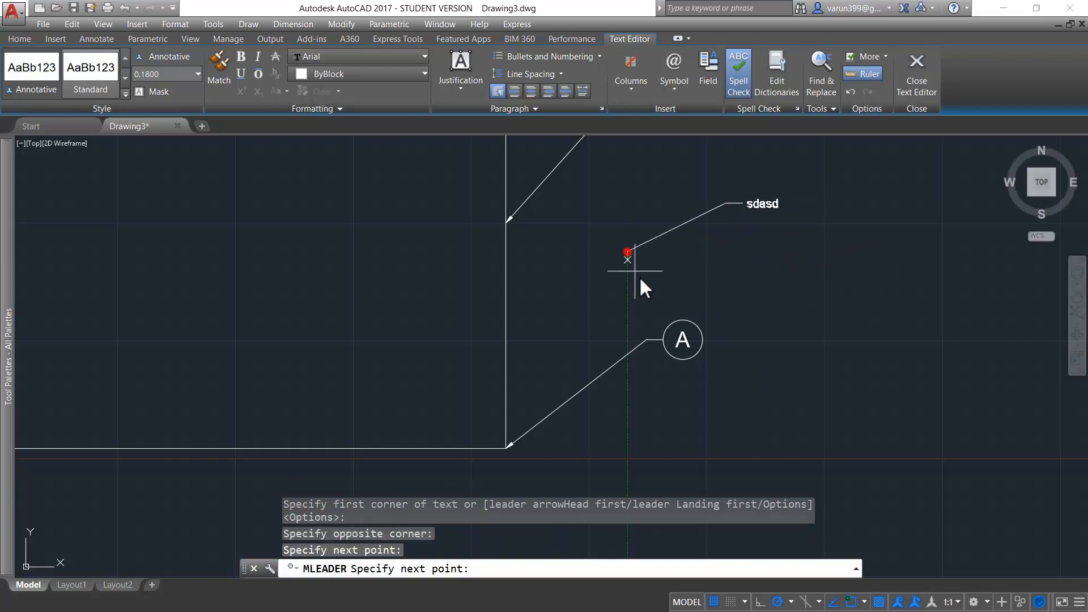
{"action": "left_click", "coordinate": [566, 339]}
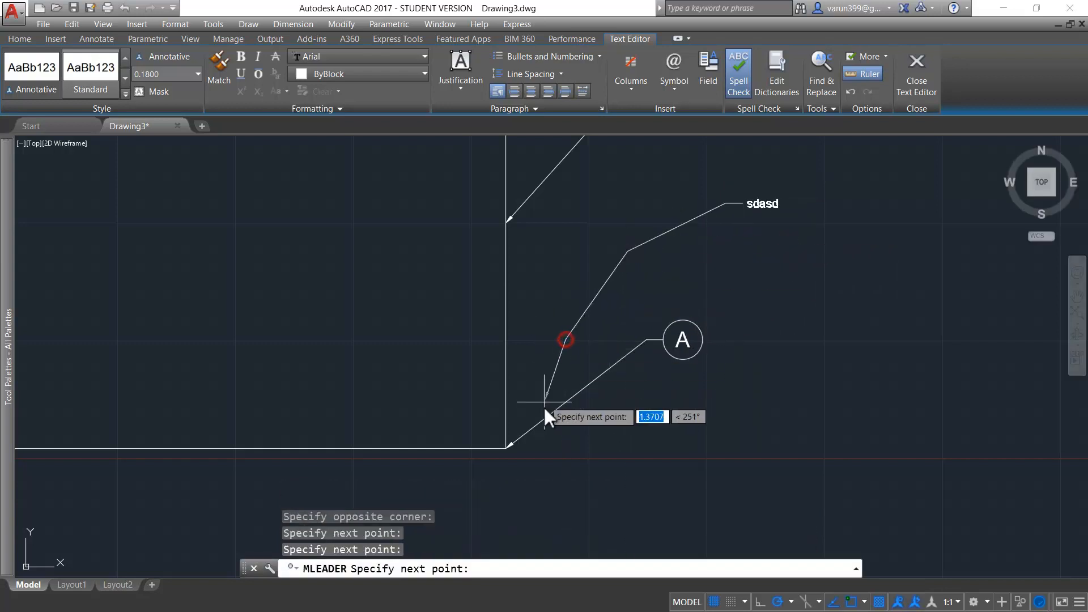
{"action": "left_click", "coordinate": [557, 451]}
{"action": "left_click", "coordinate": [507, 448]}
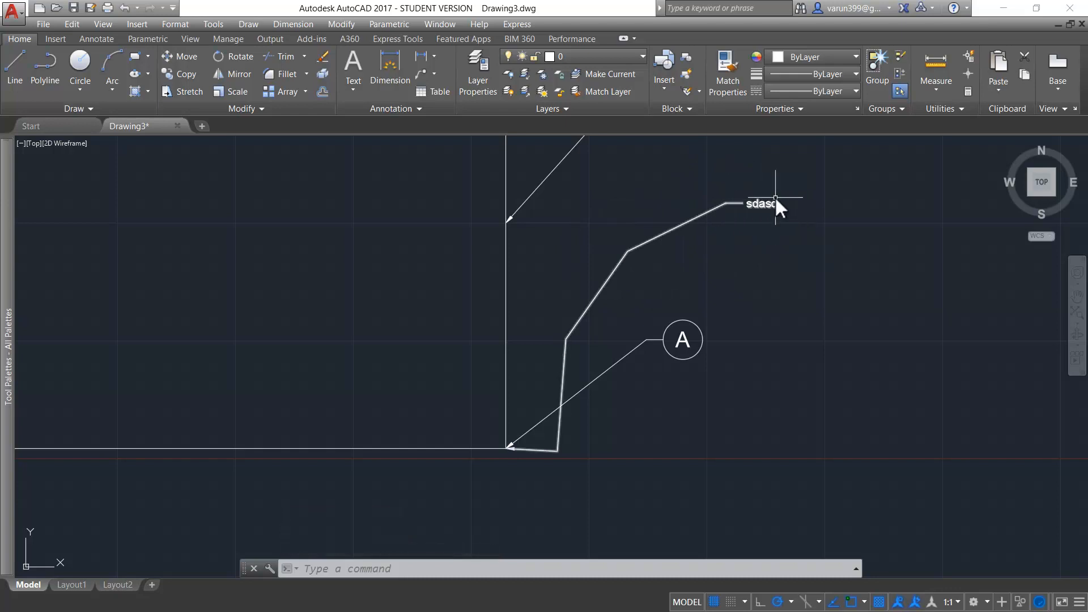
{"action": "left_click", "coordinate": [423, 73]}
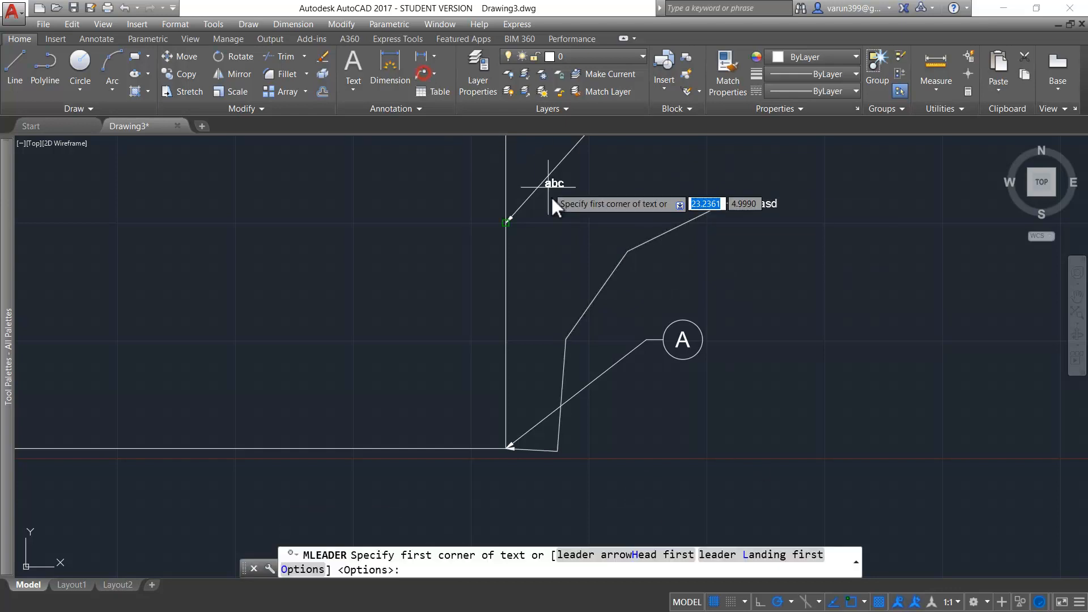
{"action": "left_click", "coordinate": [302, 570]}
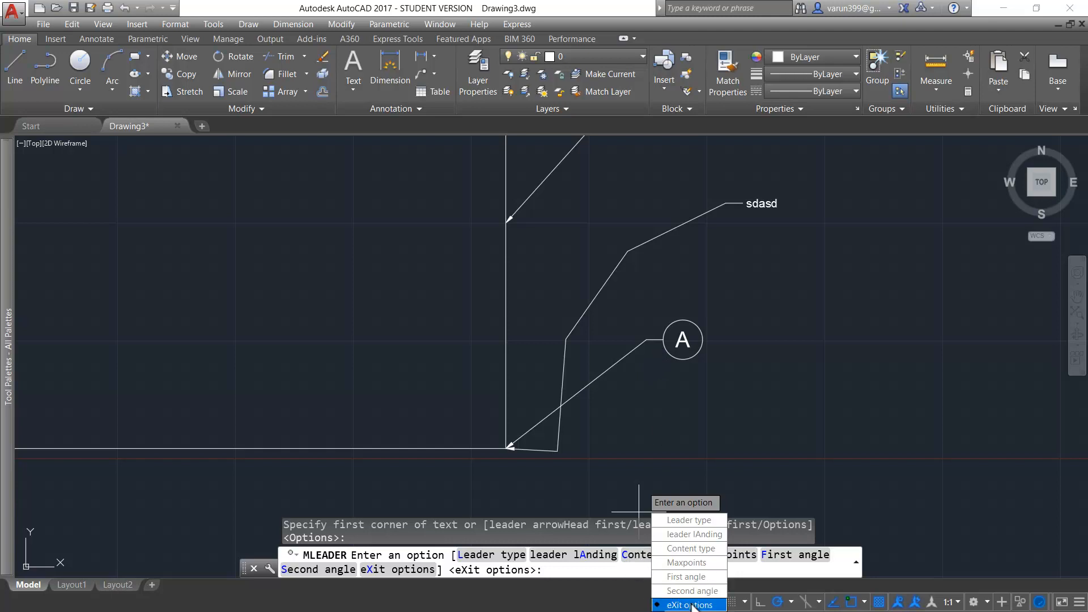
{"action": "left_click", "coordinate": [398, 570]}
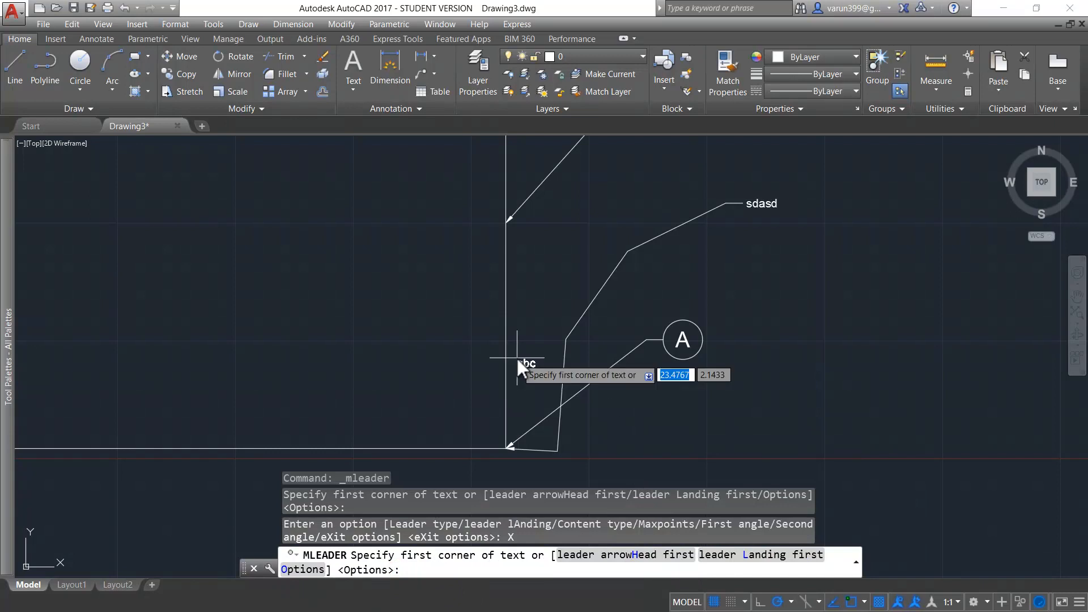
{"action": "middle_click_drag", "start_coordinate": [657, 346], "coordinate": [668, 397]}
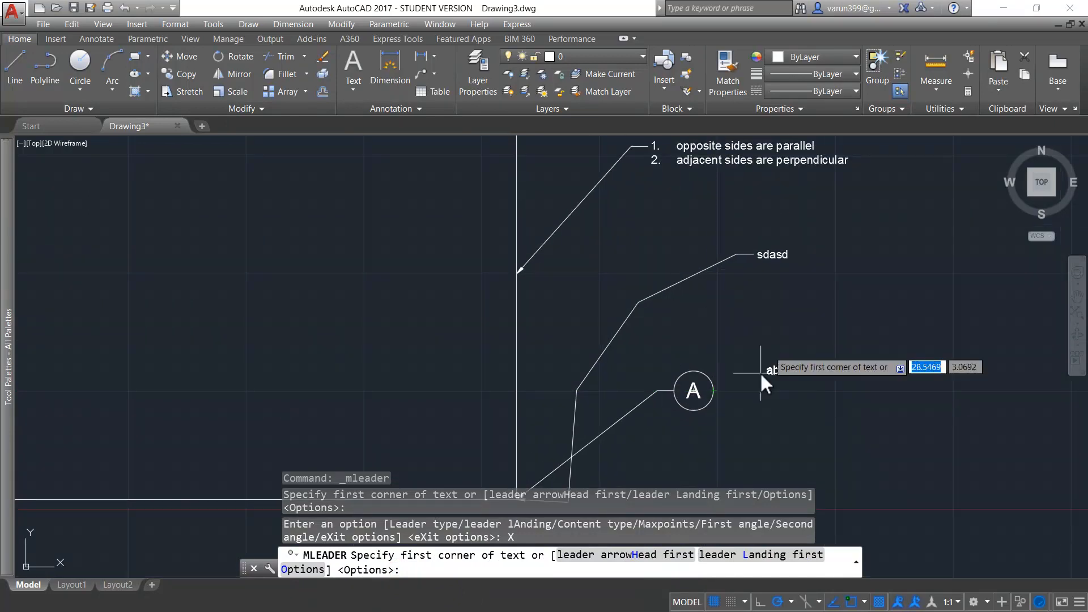
{"action": "key", "text": "Escape"}
Step: Delete the "sdasd" multileader and the multileader with block A
{"action": "scroll", "coordinate": [635, 383], "scroll_direction": "down", "scroll_amount": 2}
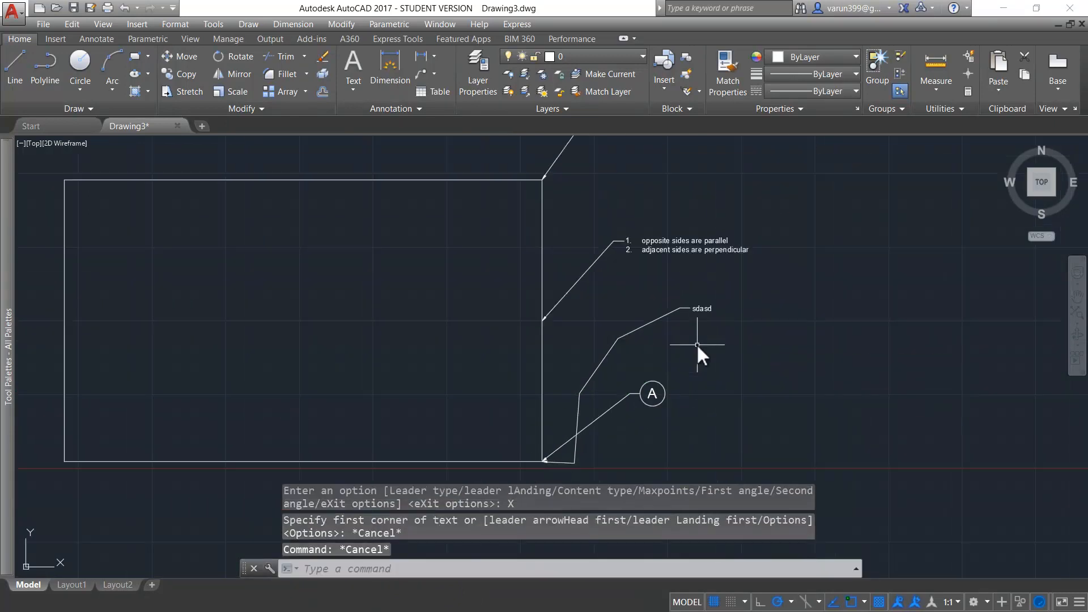
{"action": "left_click", "coordinate": [759, 289]}
{"action": "left_click", "coordinate": [617, 453]}
{"action": "key", "text": "Delete"}
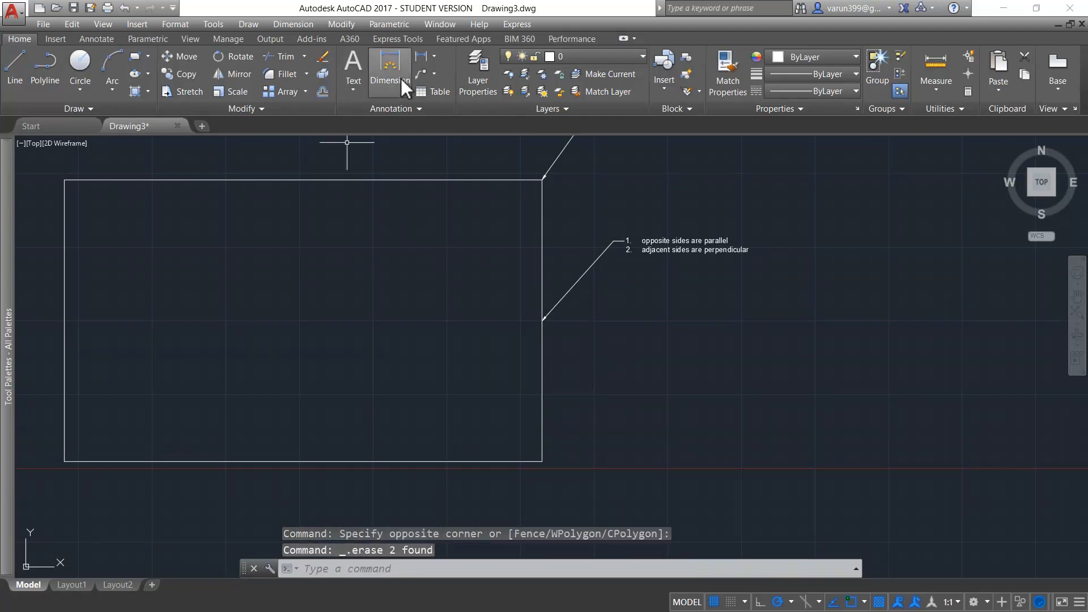
Step: Create an arrowhead-first multileader with the text "ABCD", pointing from outside the right edge to the rectangle's lower-right corner
{"action": "left_click", "coordinate": [416, 77]}
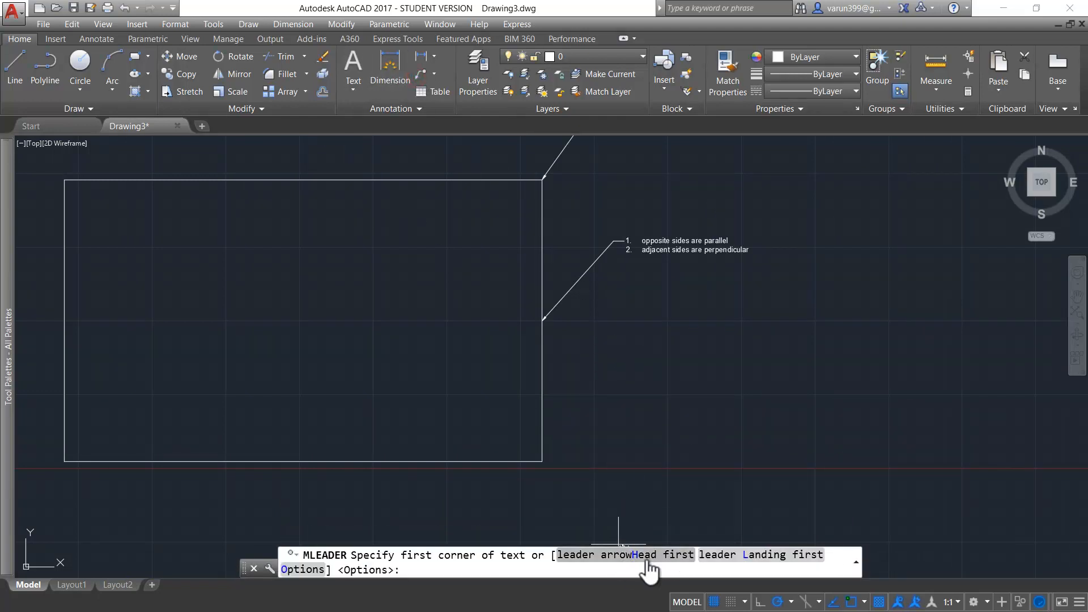
{"action": "left_click", "coordinate": [648, 560]}
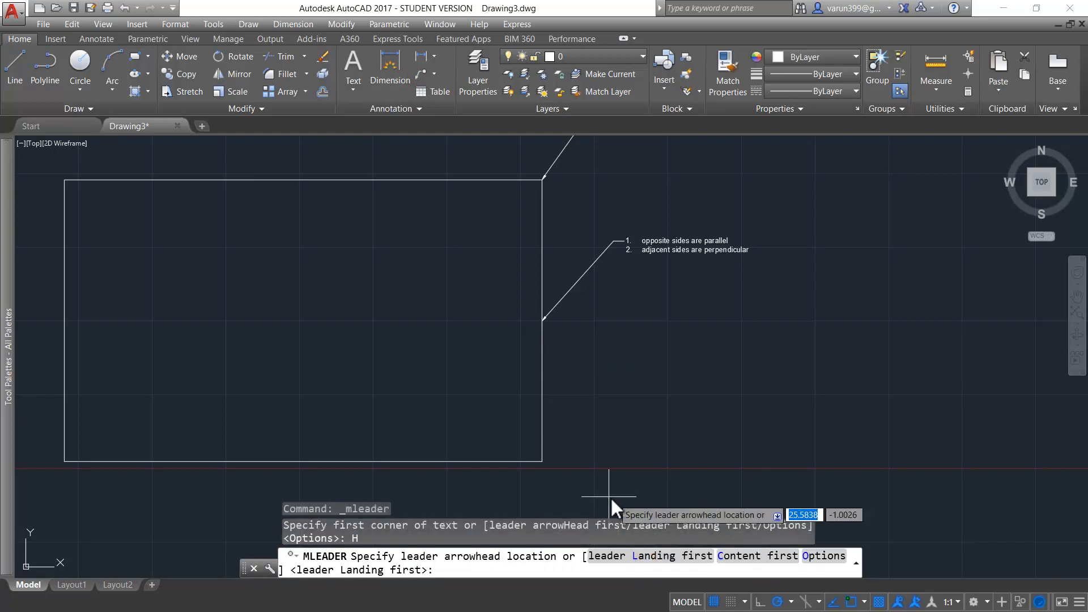
{"action": "left_click", "coordinate": [543, 461]}
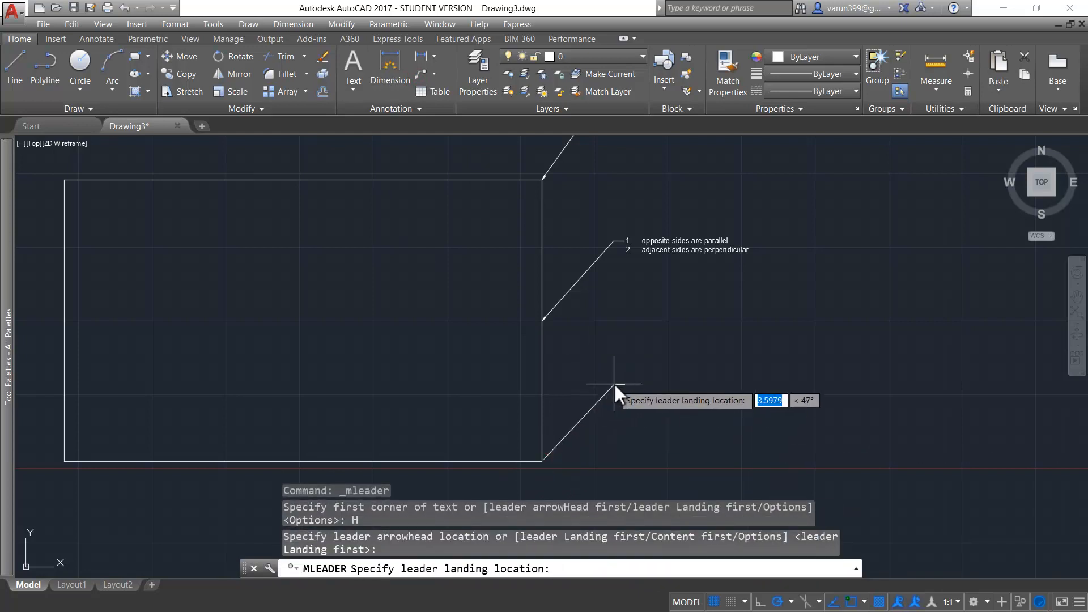
{"action": "left_click", "coordinate": [611, 383]}
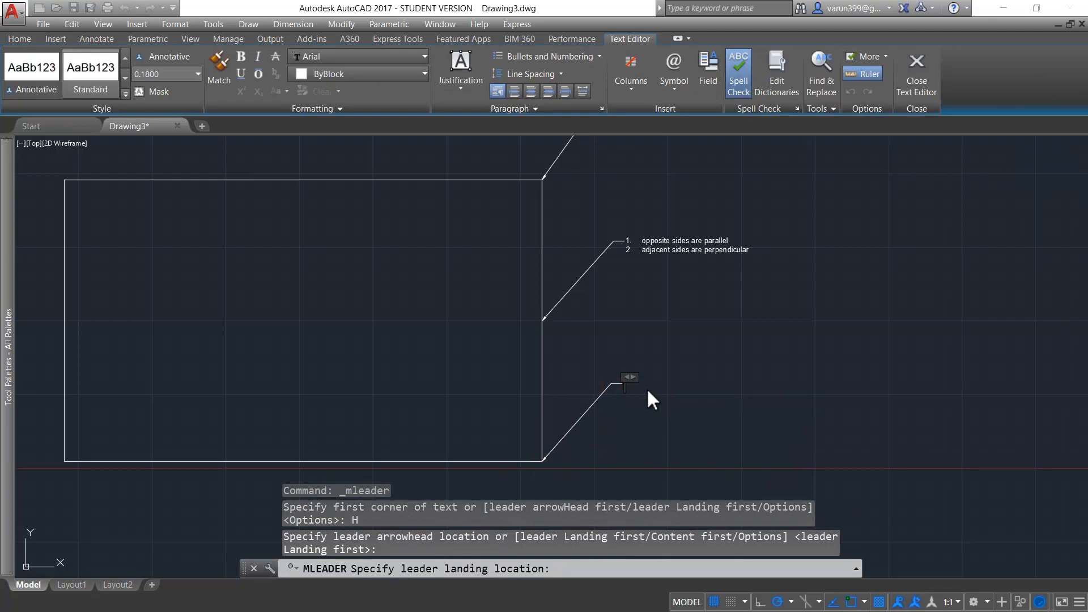
{"action": "type", "text": "ABCD"}
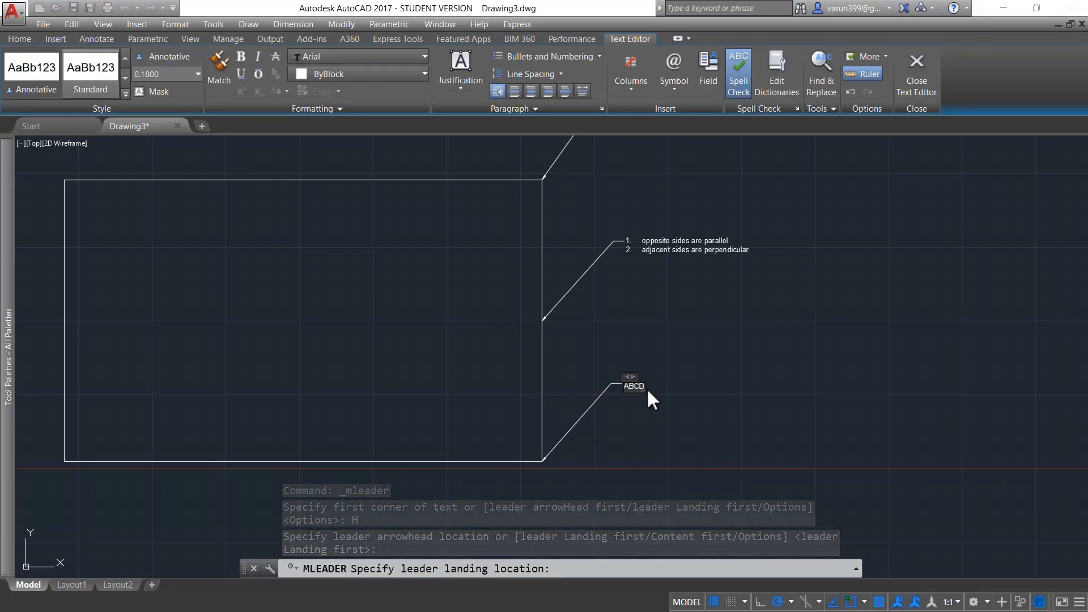
{"action": "left_click", "coordinate": [672, 398]}
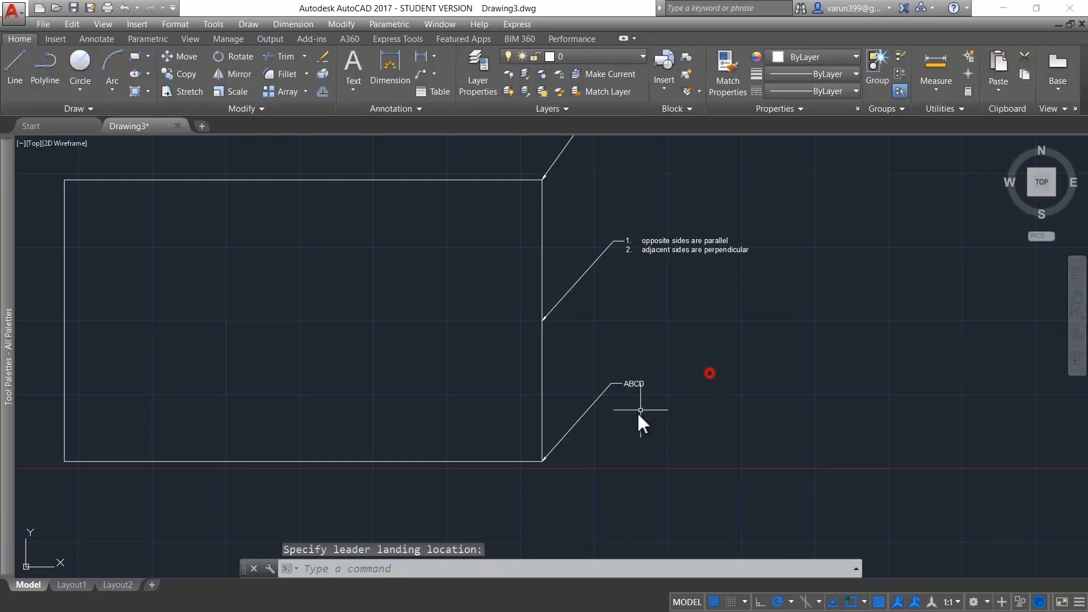
Step: Add a leader to the "ABCD" multileader with its arrowhead at the midpoint of the rectangle's top edge
{"action": "scroll", "coordinate": [630, 420], "scroll_direction": "up", "scroll_amount": 2}
{"action": "scroll", "coordinate": [558, 394], "scroll_direction": "down", "scroll_amount": 2}
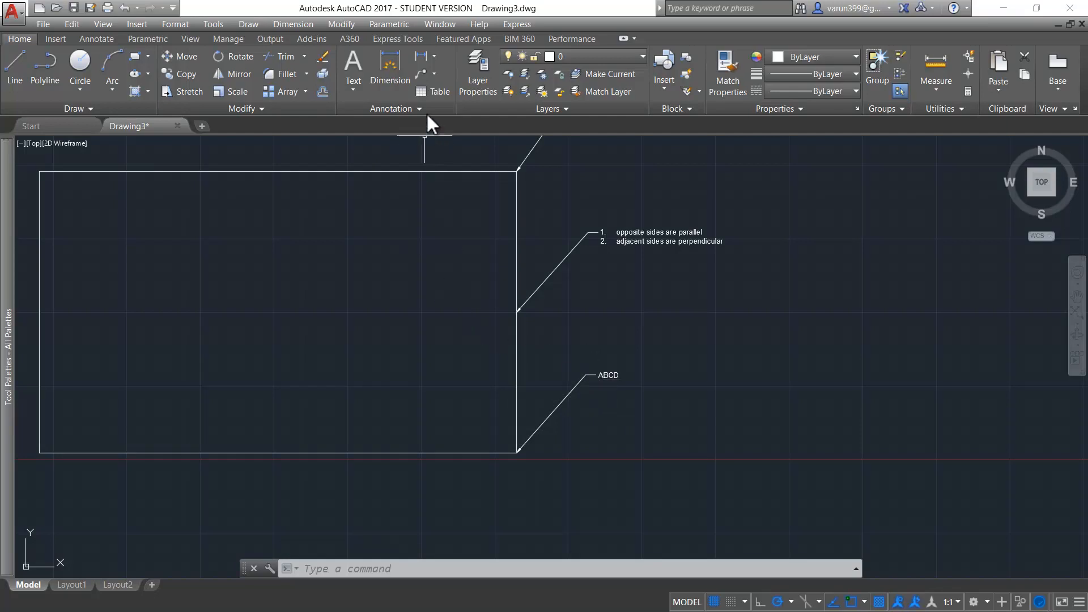
{"action": "left_click", "coordinate": [433, 73]}
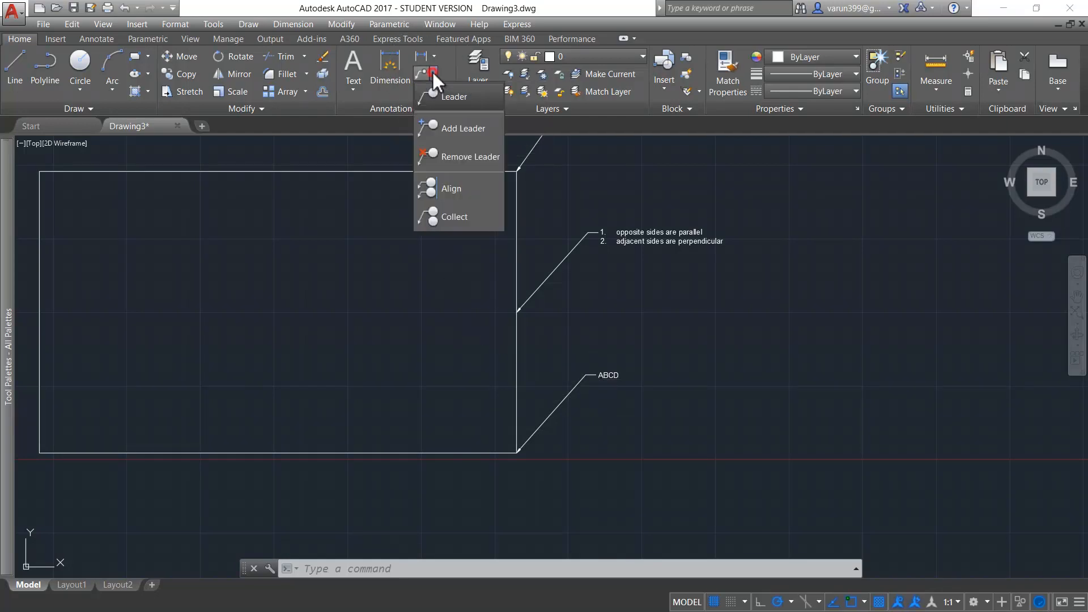
{"action": "left_click", "coordinate": [441, 137]}
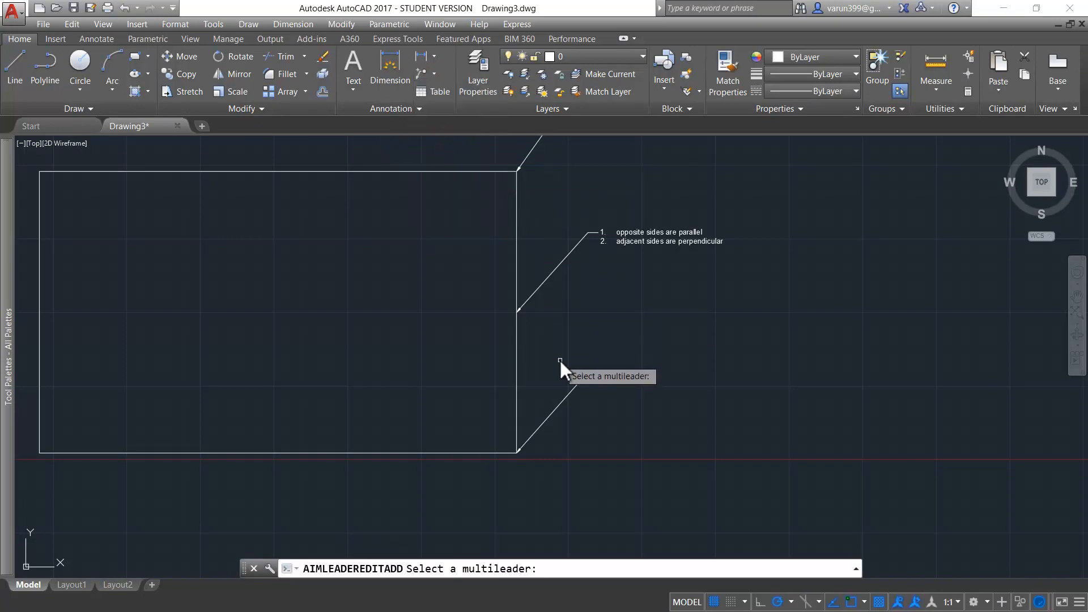
{"action": "left_click", "coordinate": [564, 397]}
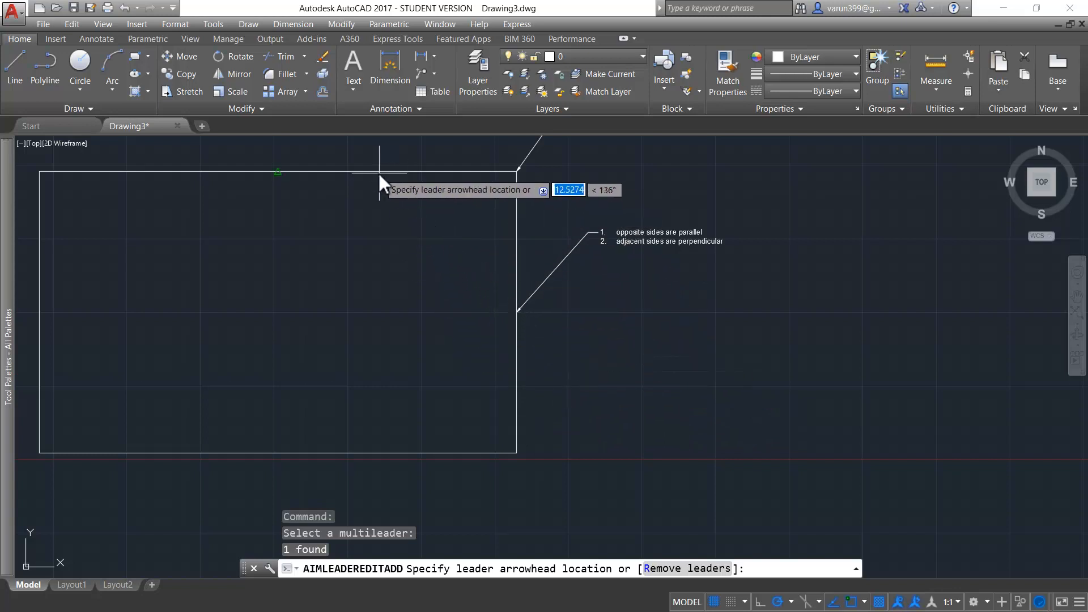
{"action": "left_click", "coordinate": [278, 172]}
{"action": "key", "text": "Escape"}
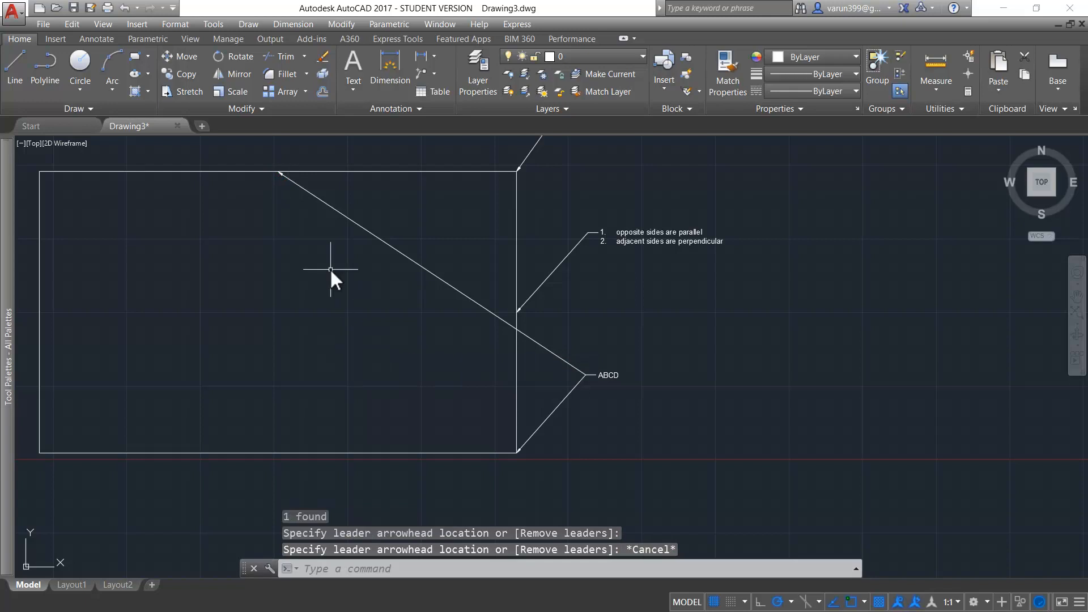
Step: Add another leader to the "ABCD" multileader with its arrowhead at the rectangle's lower-left corner
{"action": "scroll", "coordinate": [602, 381], "scroll_direction": "up", "scroll_amount": 2}
{"action": "mouse_move", "coordinate": [600, 369]}
{"action": "middle_mouse_down"}
{"action": "mouse_move", "coordinate": [740, 434]}
{"action": "mouse_move", "coordinate": [712, 458]}
{"action": "mouse_move", "coordinate": [714, 418]}
{"action": "middle_mouse_up"}
{"action": "scroll", "coordinate": [740, 434], "scroll_direction": "down", "scroll_amount": 2}
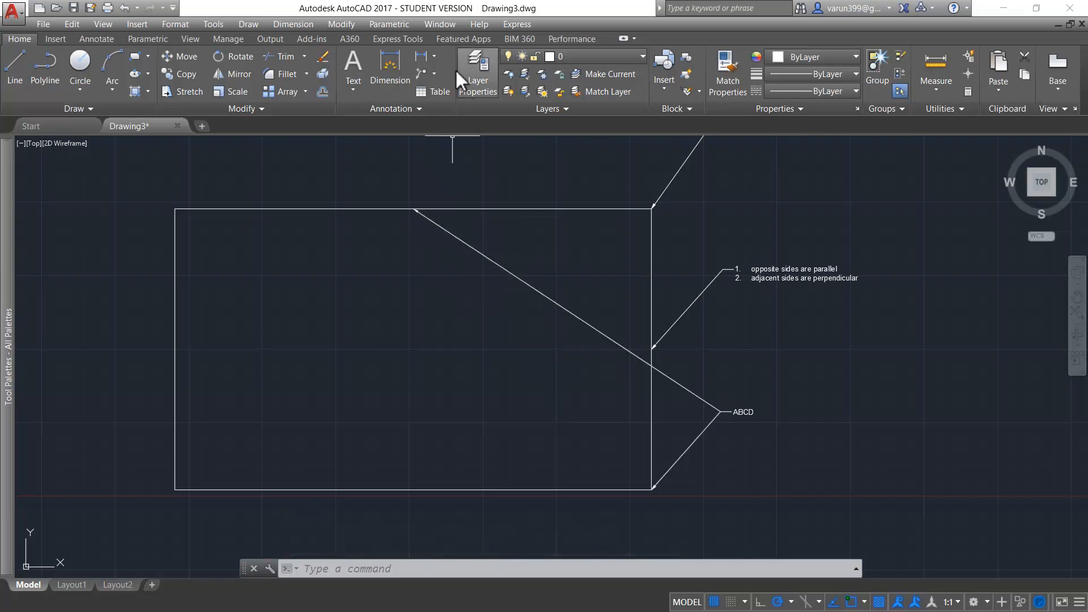
{"action": "left_click", "coordinate": [426, 72]}
{"action": "left_click", "coordinate": [607, 342]}
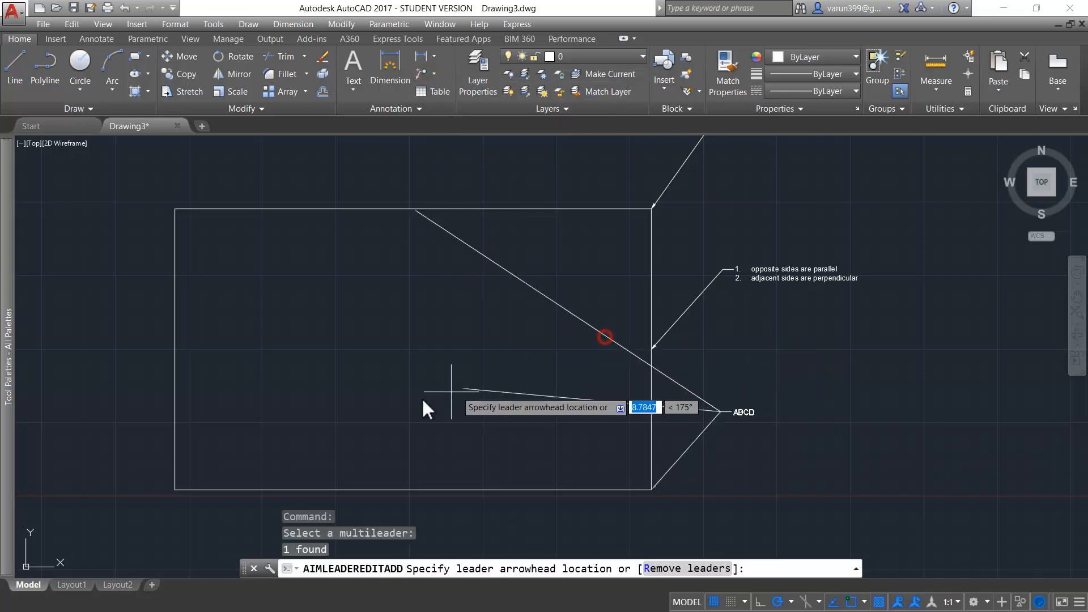
{"action": "left_click", "coordinate": [175, 490]}
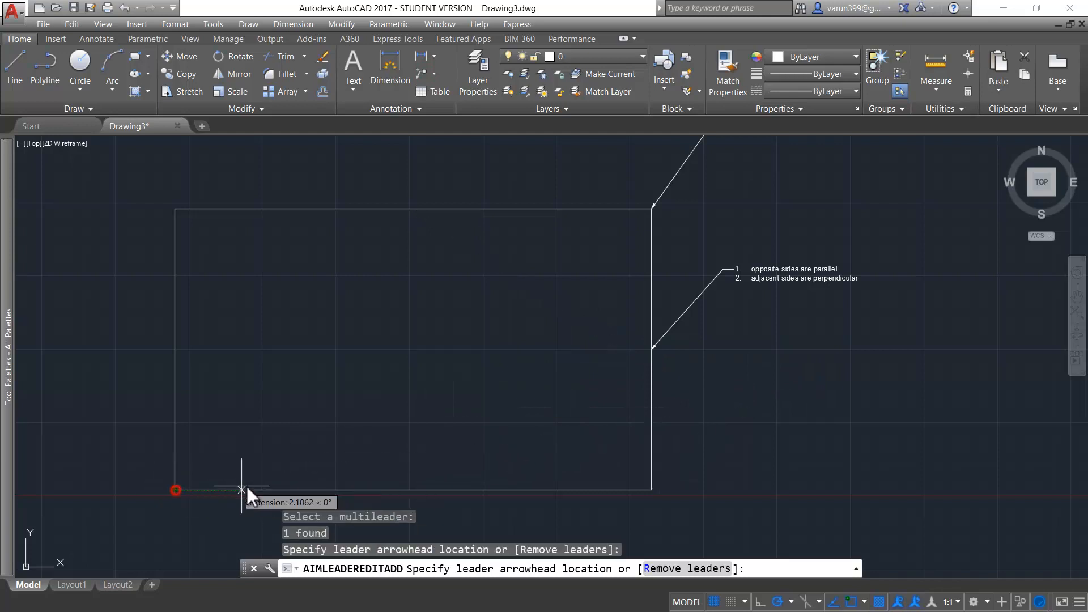
{"action": "key", "text": "Escape"}
Step: Stretch the "ABCD" text horizontally farther away from the rectangle's right edge to lengthen its landing line
{"action": "scroll", "coordinate": [416, 503], "scroll_direction": "down", "scroll_amount": 2}
{"action": "mouse_move", "coordinate": [421, 486]}
{"action": "middle_mouse_down"}
{"action": "mouse_move", "coordinate": [455, 365]}
{"action": "mouse_move", "coordinate": [505, 389]}
{"action": "mouse_move", "coordinate": [485, 434]}
{"action": "middle_mouse_up"}
{"action": "scroll", "coordinate": [382, 393], "scroll_direction": "up", "scroll_amount": 2}
{"action": "left_click", "coordinate": [789, 362]}
{"action": "left_click", "coordinate": [786, 376]}
{"action": "scroll", "coordinate": [777, 359], "scroll_direction": "up", "scroll_amount": 5}
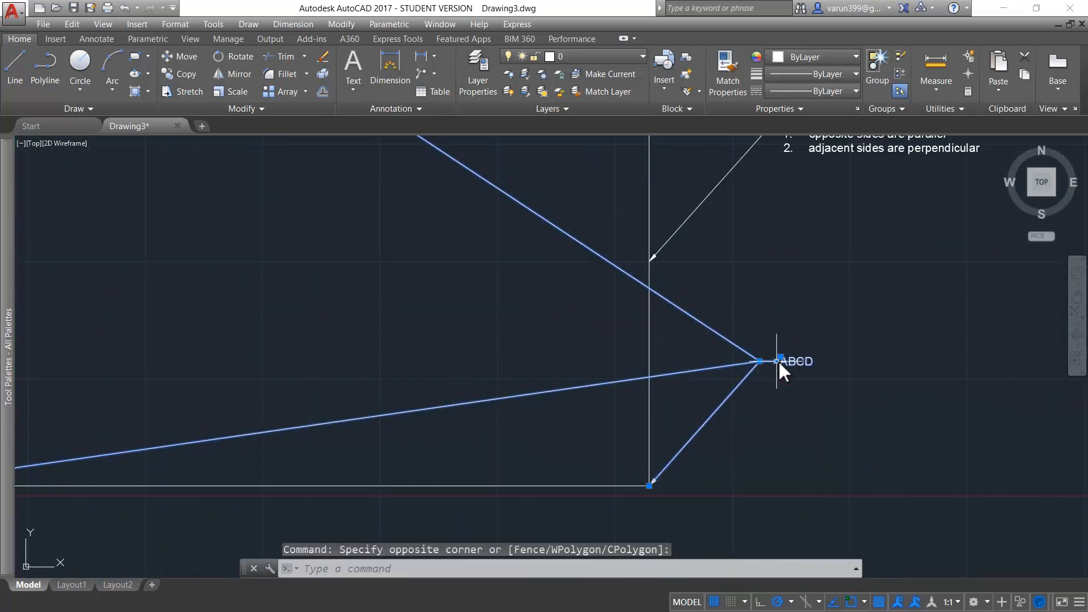
{"action": "left_click", "coordinate": [765, 339]}
{"action": "scroll", "coordinate": [907, 337], "scroll_direction": "down", "scroll_amount": 7}
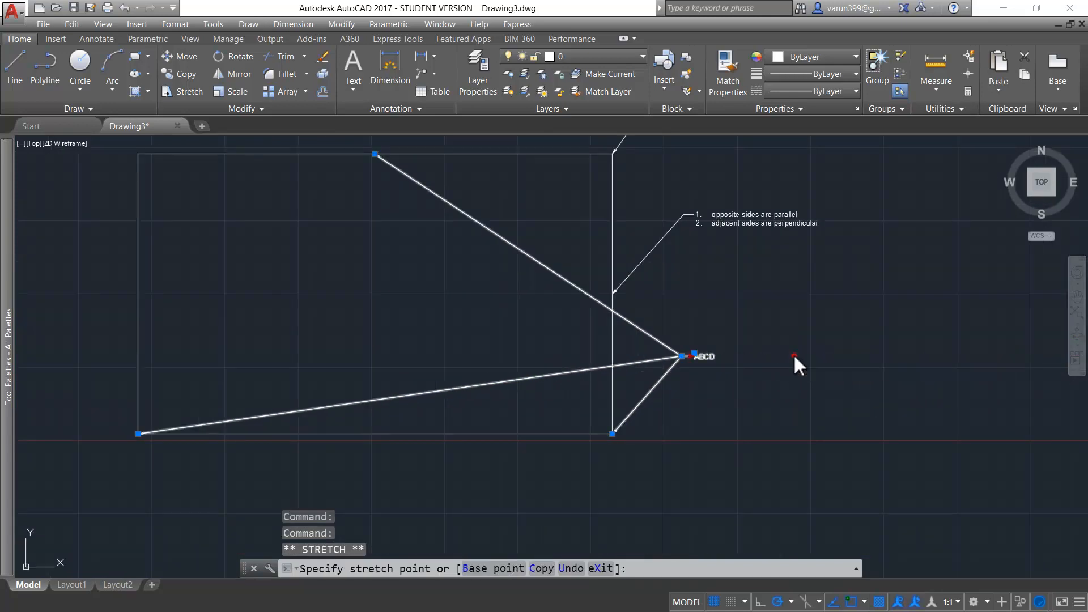
{"action": "left_click", "coordinate": [795, 356]}
Step: Move the "ABCD" text inside the rectangle, left of its centre
{"action": "left_click", "coordinate": [798, 352]}
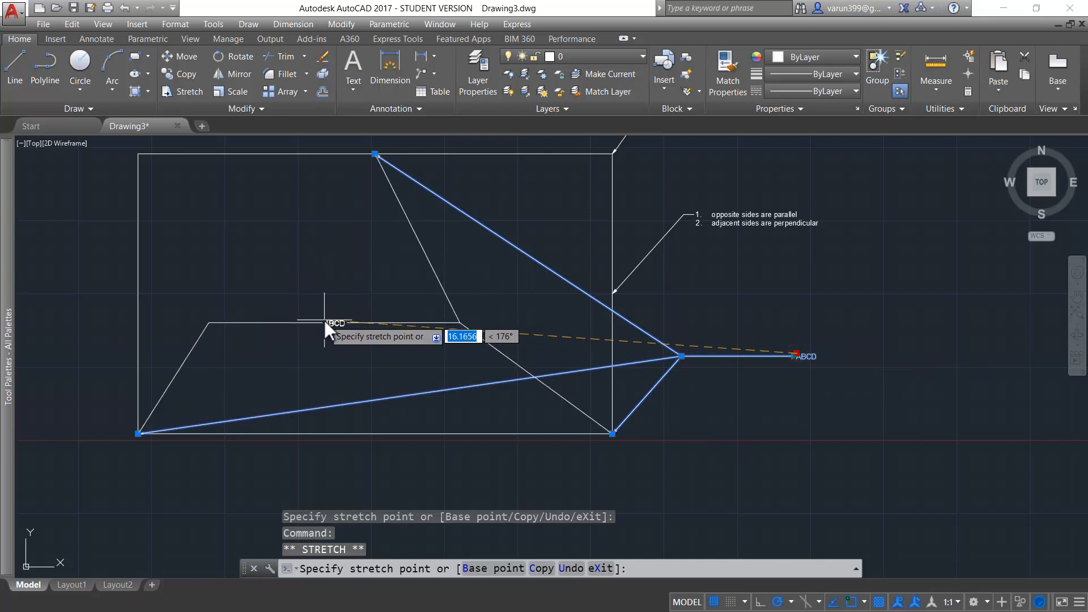
{"action": "left_click", "coordinate": [324, 321]}
{"action": "key", "text": "Escape"}
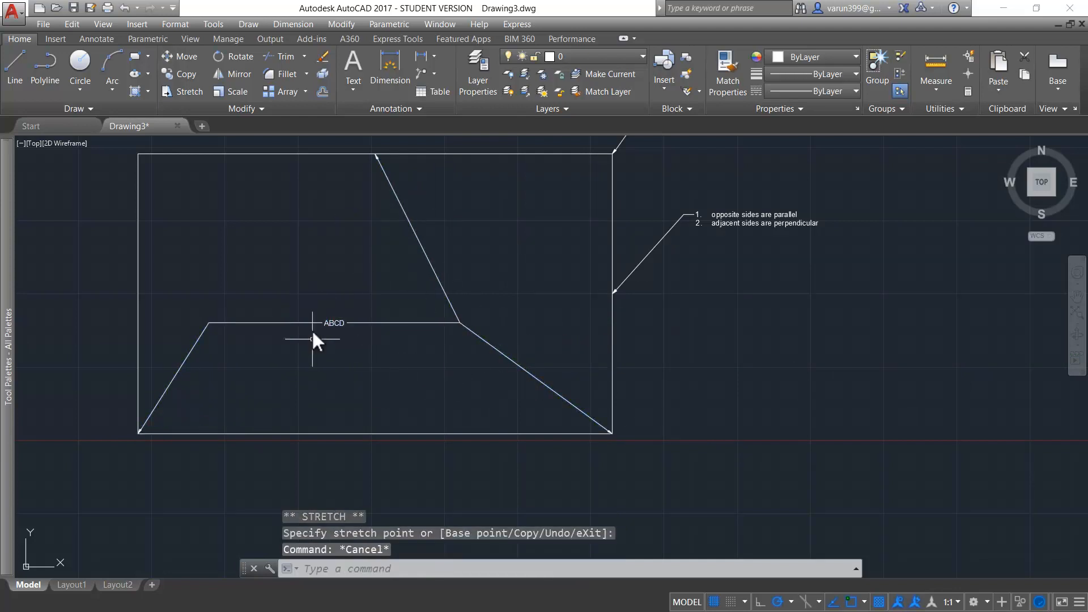
Step: Move the "ABCD" text outside the rectangle, above and to the left of its upper-left corner
{"action": "middle_click_drag", "start_coordinate": [410, 381], "coordinate": [505, 426]}
{"action": "middle_click_drag", "start_coordinate": [485, 373], "coordinate": [549, 306]}
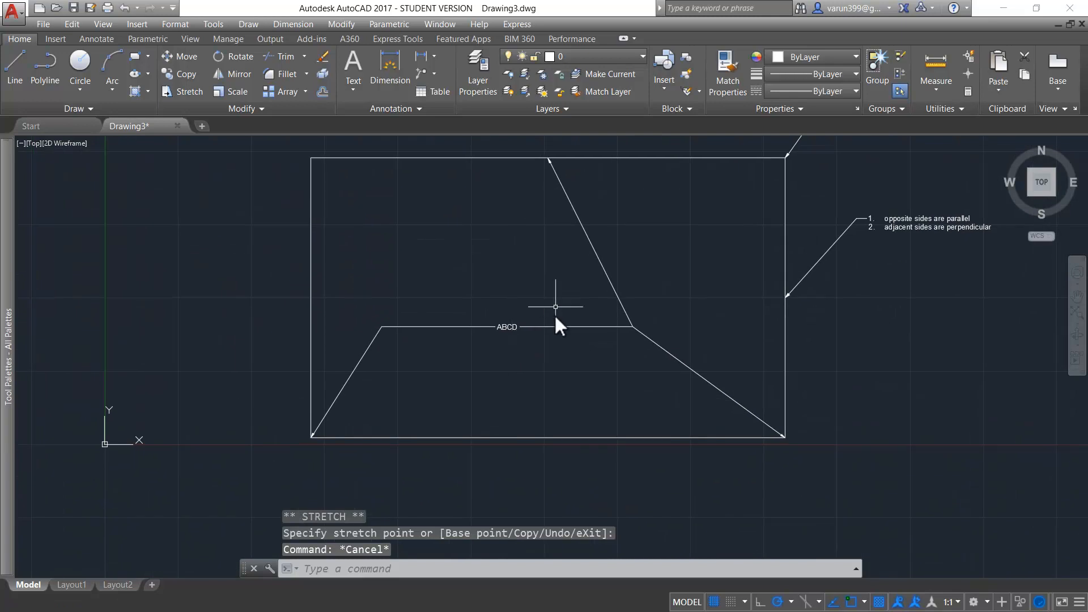
{"action": "left_click", "coordinate": [506, 325]}
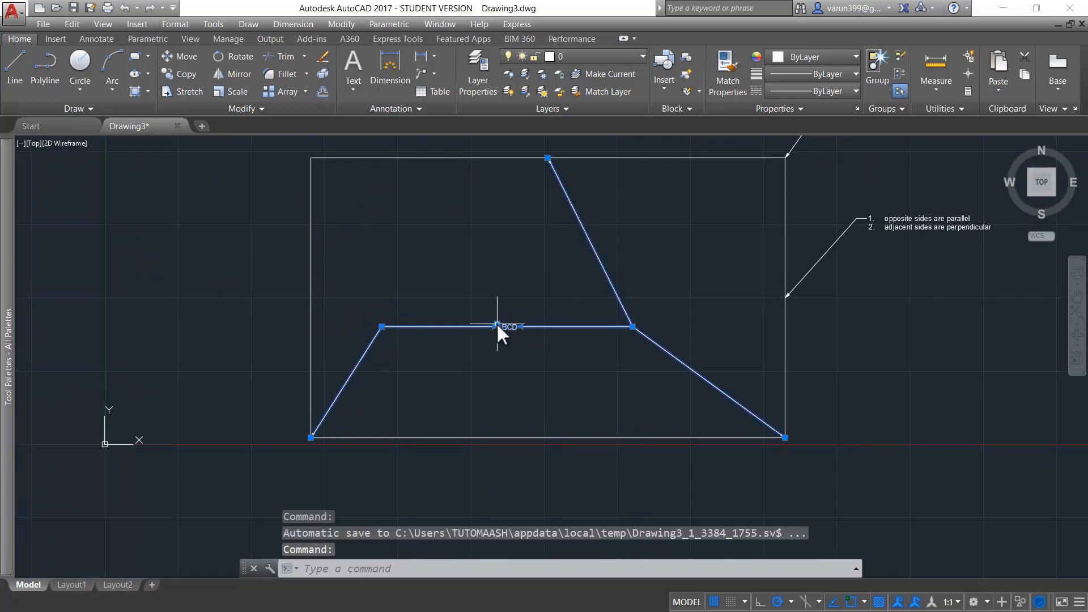
{"action": "left_click", "coordinate": [496, 325]}
{"action": "mouse_move", "coordinate": [253, 245]}
{"action": "middle_mouse_down"}
{"action": "mouse_move", "coordinate": [389, 335]}
{"action": "mouse_move", "coordinate": [478, 315]}
{"action": "middle_mouse_up"}
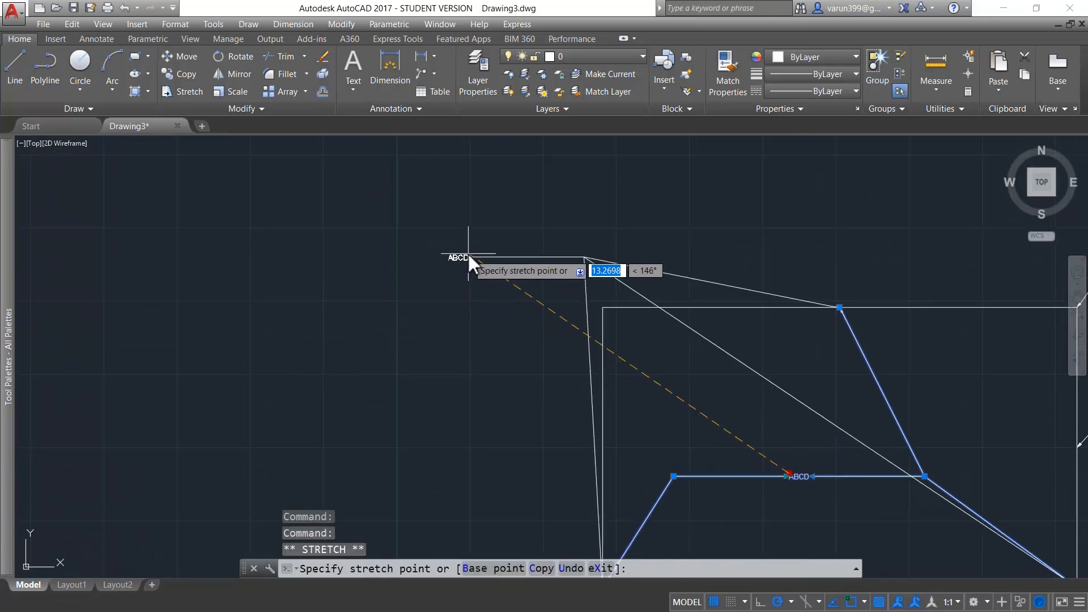
{"action": "left_click", "coordinate": [465, 255]}
{"action": "key", "text": "Escape"}
{"action": "key", "text": "Escape"}
Step: Remove the "ABCD" leaders that point to the top edge's midpoint and the lower-right corner
{"action": "scroll", "coordinate": [680, 376], "scroll_direction": "down", "scroll_amount": 3}
{"action": "middle_click_drag", "start_coordinate": [679, 374], "coordinate": [646, 326]}
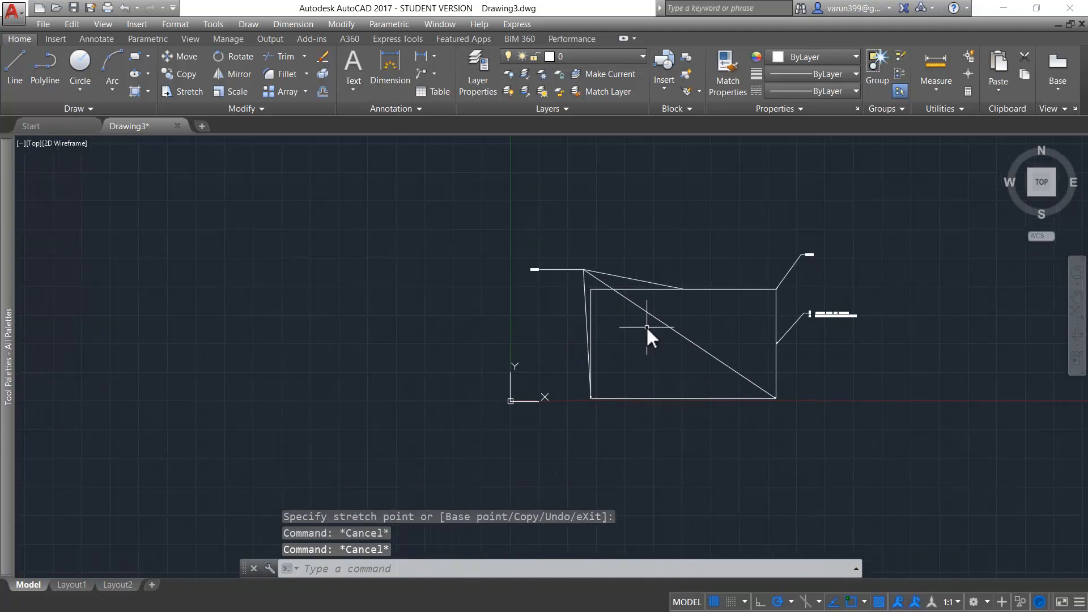
{"action": "left_click", "coordinate": [434, 74]}
{"action": "left_click", "coordinate": [456, 159]}
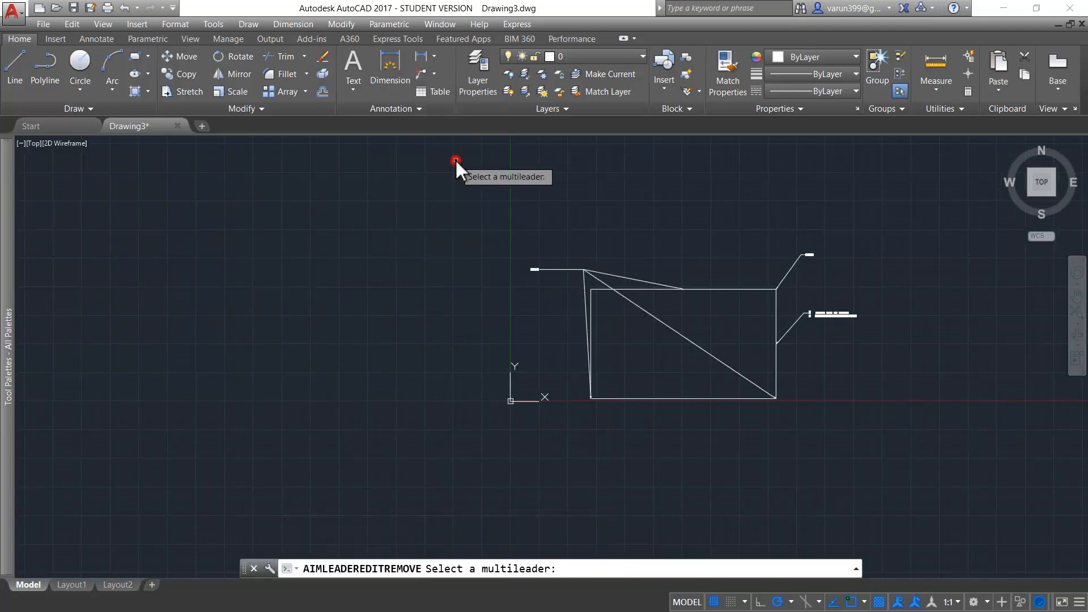
{"action": "left_click", "coordinate": [646, 281]}
{"action": "left_click", "coordinate": [644, 281]}
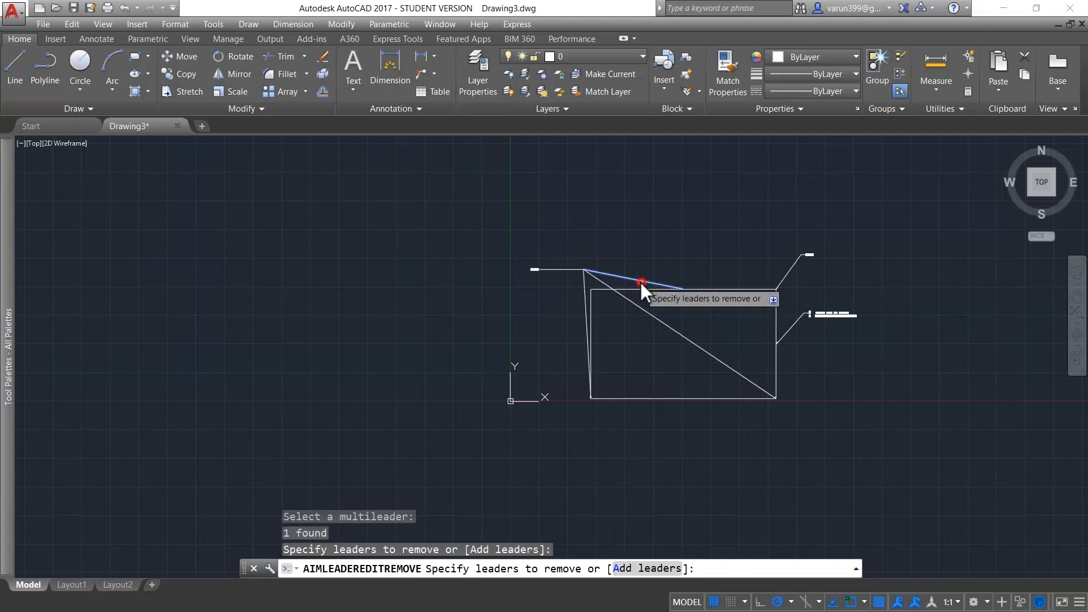
{"action": "left_click", "coordinate": [644, 311]}
{"action": "key", "text": "Return"}
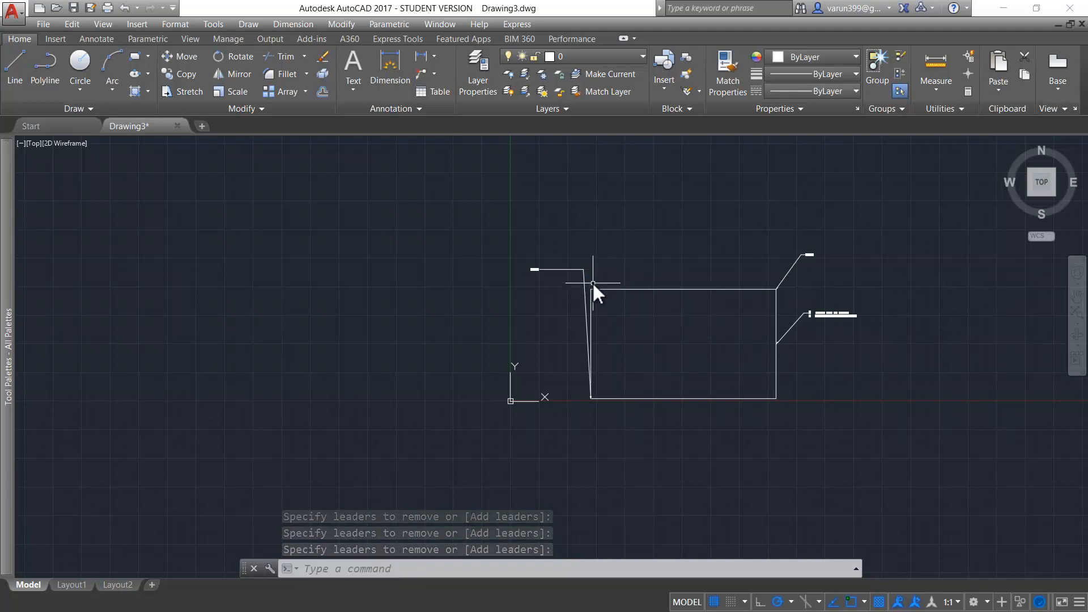
Step: Create a multileader with the text "fsdfs" outside the right edge, pointing to the rectangle's lower-right corner
{"action": "scroll", "coordinate": [593, 281], "scroll_direction": "up", "scroll_amount": 4}
{"action": "scroll", "coordinate": [593, 282], "scroll_direction": "down", "scroll_amount": 3}
{"action": "key", "text": "Escape"}
{"action": "left_click", "coordinate": [432, 71]}
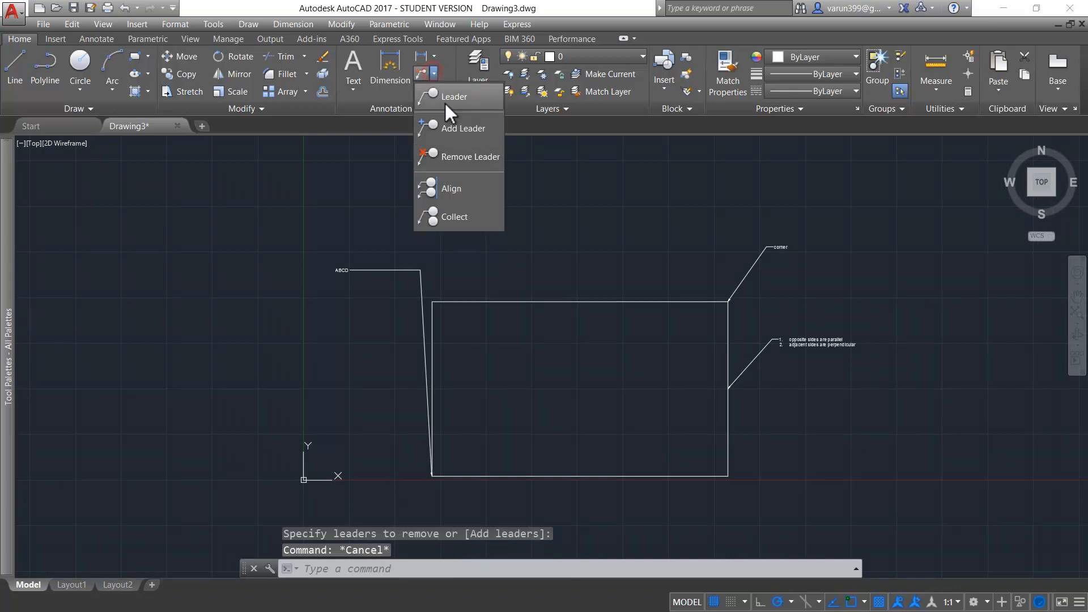
{"action": "left_click", "coordinate": [445, 99]}
{"action": "scroll", "coordinate": [743, 448], "scroll_direction": "up", "scroll_amount": 3}
{"action": "left_click", "coordinate": [717, 470]}
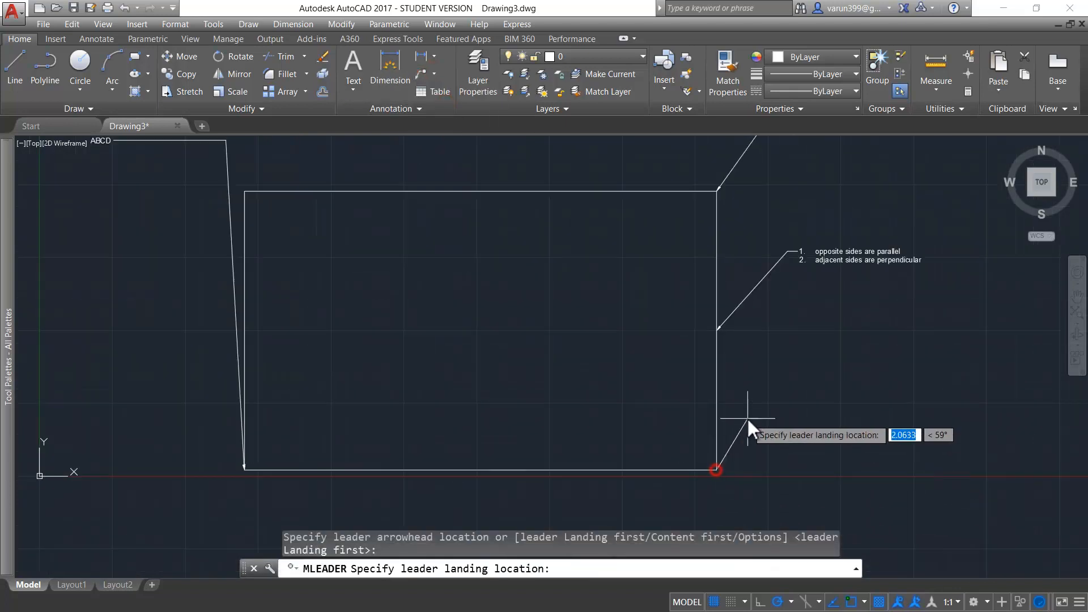
{"action": "left_click", "coordinate": [748, 417]}
{"action": "left_click", "coordinate": [780, 440]}
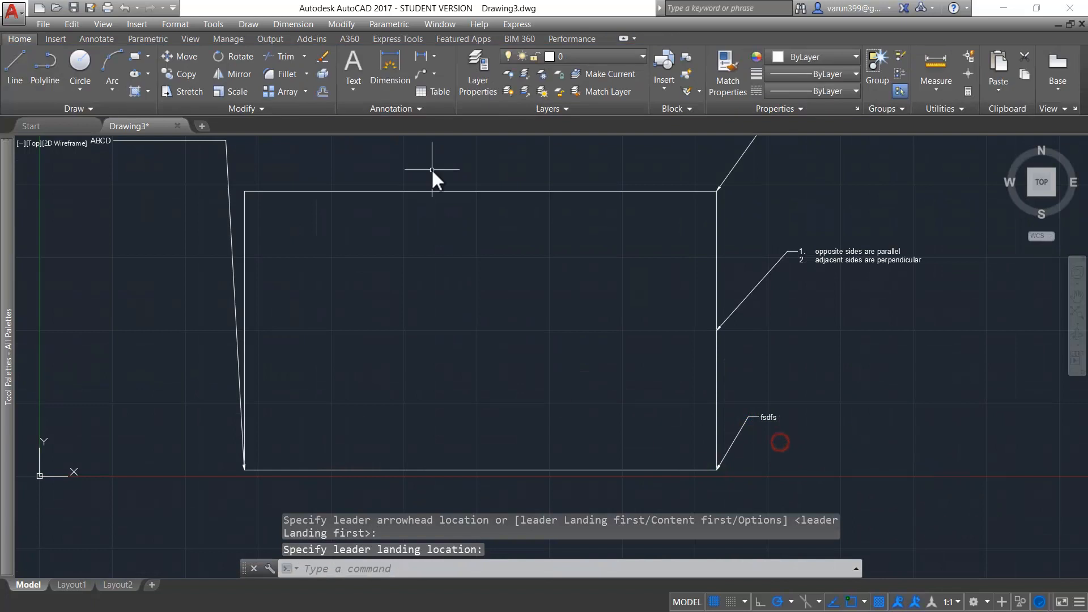
Step: Create a multileader with the text "fef" below the rectangle, pointing to the midpoint of its bottom edge
{"action": "left_click", "coordinate": [424, 74]}
{"action": "left_click", "coordinate": [484, 474]}
{"action": "mouse_move", "coordinate": [734, 522]}
{"action": "middle_mouse_down"}
{"action": "mouse_move", "coordinate": [689, 471]}
{"action": "mouse_move", "coordinate": [686, 482]}
{"action": "middle_mouse_up"}
{"action": "left_click", "coordinate": [671, 493]}
{"action": "type", "text": "fef"}
{"action": "left_click", "coordinate": [729, 502]}
Step: Align the list, "fsdfs" and "fef" multileaders vertically below the "corner" multileader, using the current spacing
{"action": "scroll", "coordinate": [794, 488], "scroll_direction": "down", "scroll_amount": 2}
{"action": "middle_click_drag", "start_coordinate": [814, 474], "coordinate": [763, 399]}
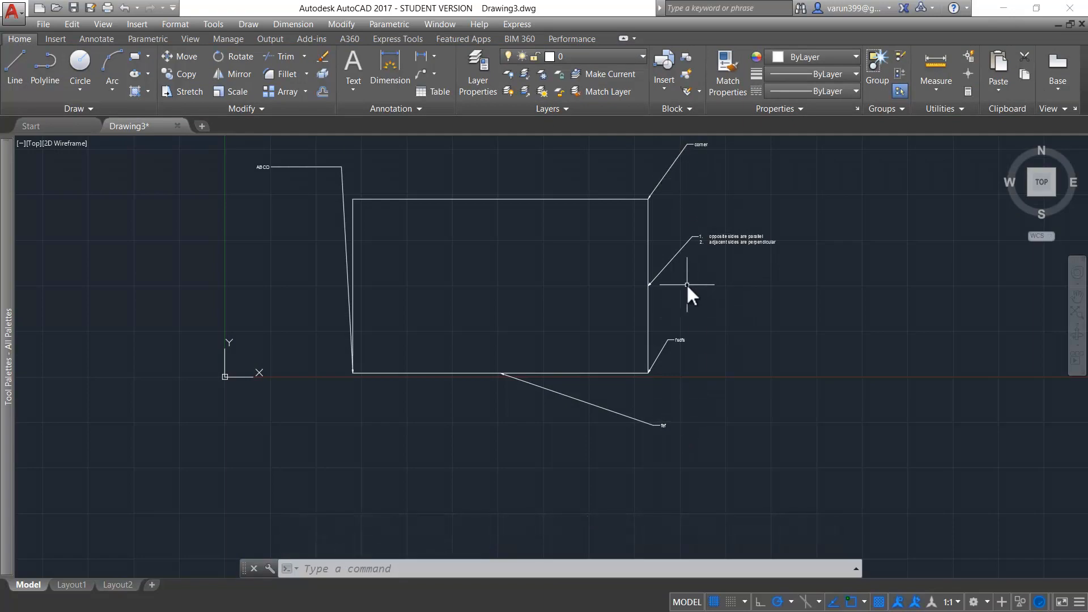
{"action": "left_click", "coordinate": [434, 76]}
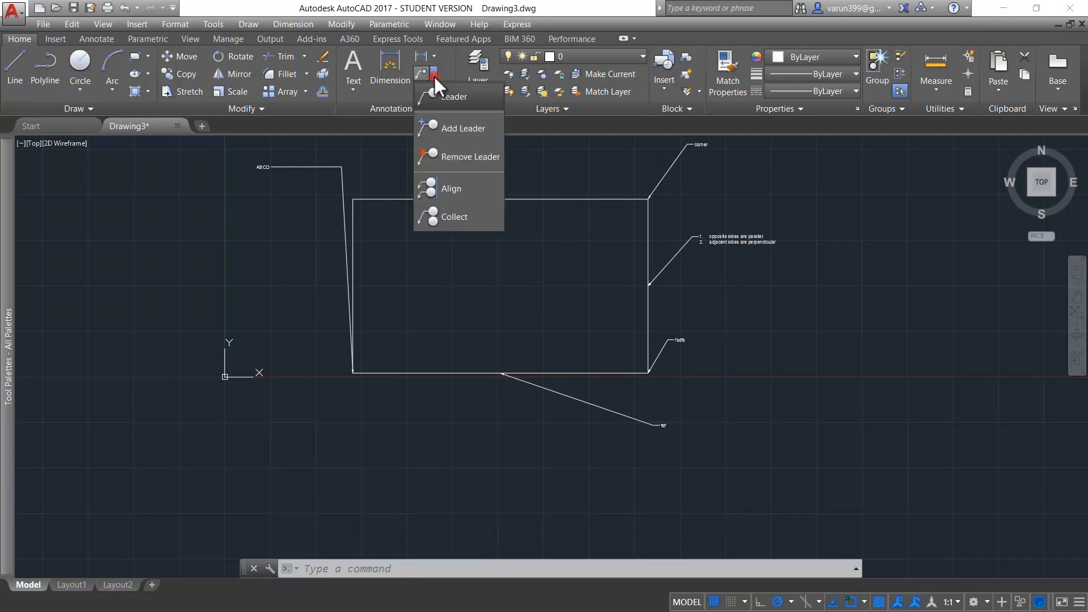
{"action": "left_click", "coordinate": [438, 188]}
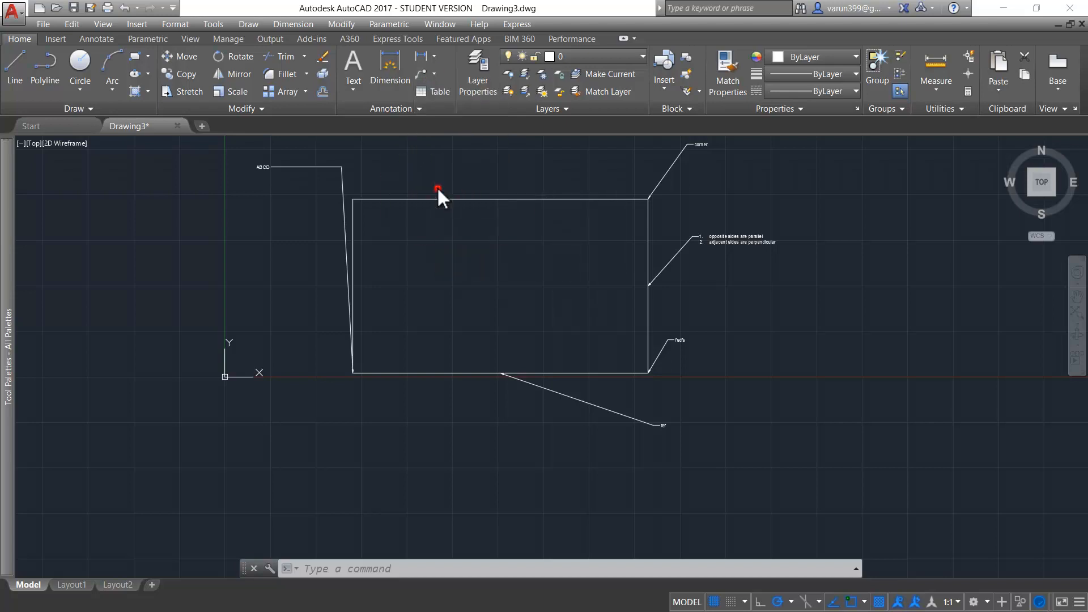
{"action": "left_click", "coordinate": [680, 157]}
{"action": "left_click", "coordinate": [690, 239]}
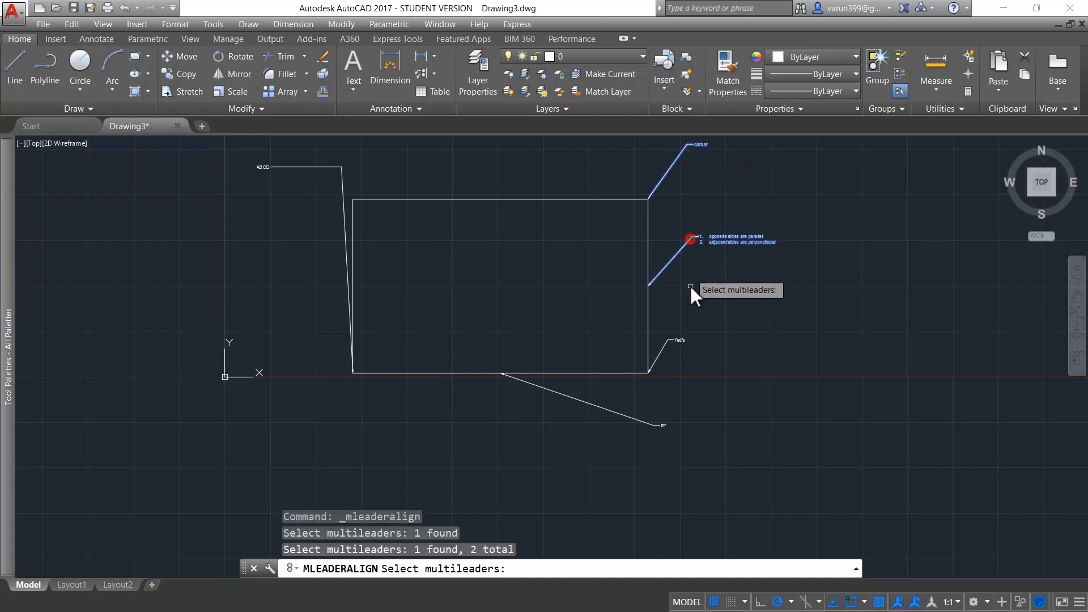
{"action": "left_click", "coordinate": [669, 338]}
{"action": "left_click", "coordinate": [633, 420]}
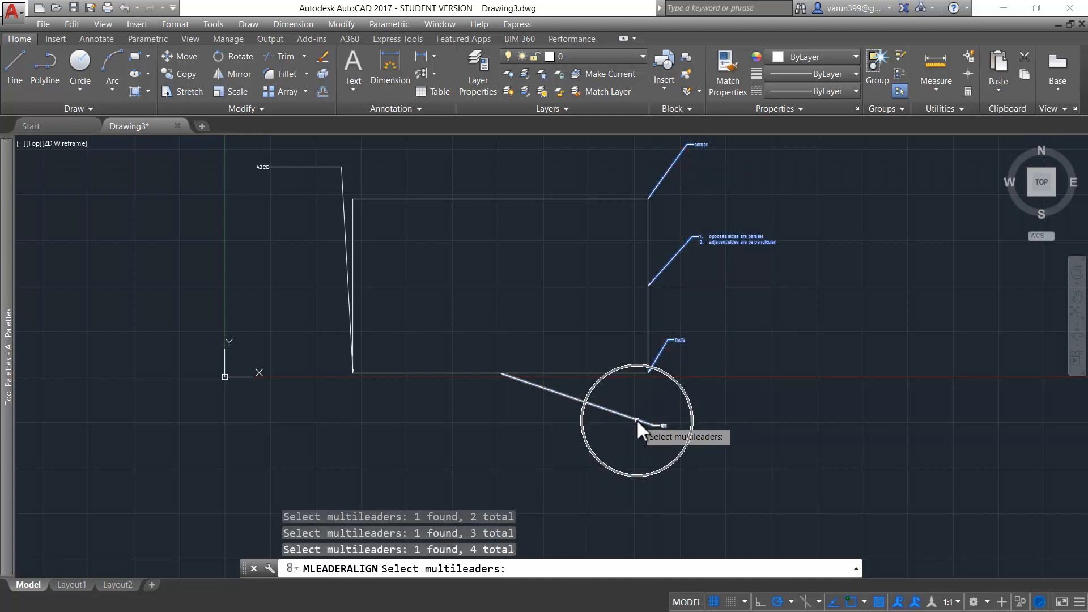
{"action": "left_click", "coordinate": [637, 420]}
{"action": "left_click", "coordinate": [665, 413]}
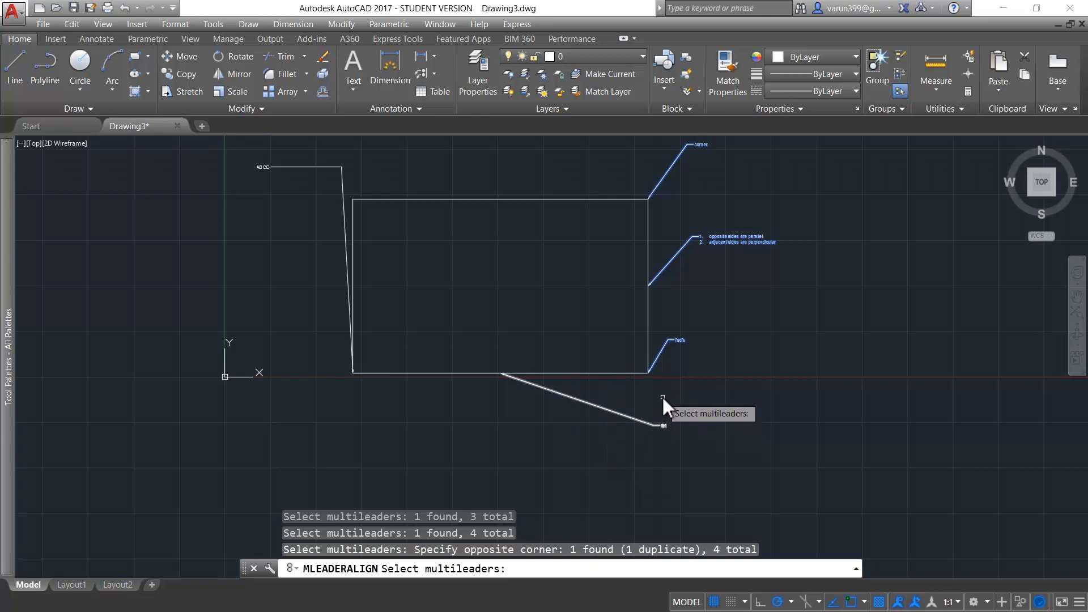
{"action": "key", "text": "Return"}
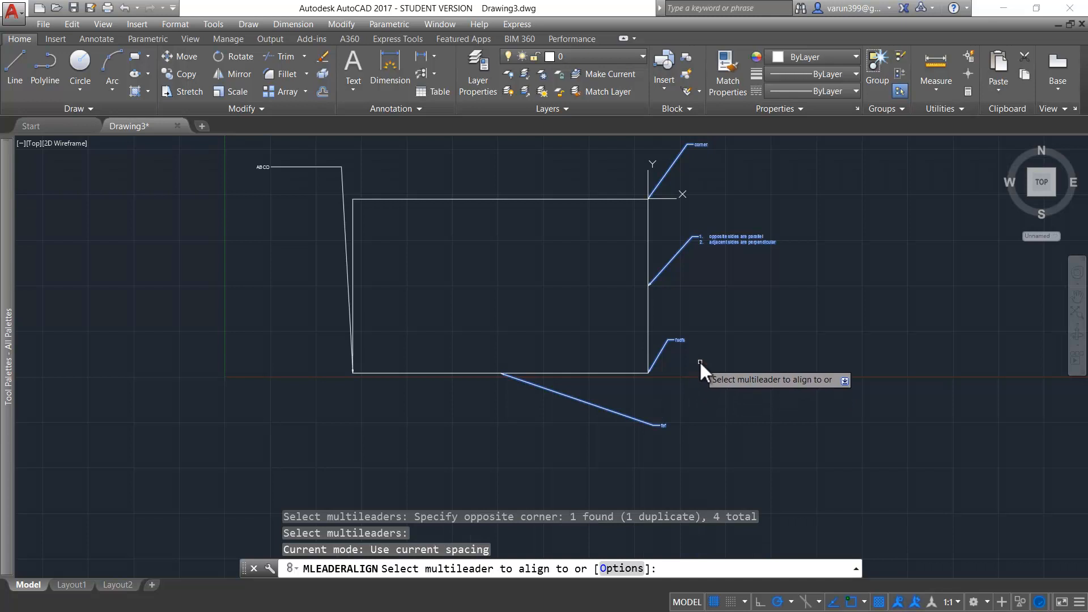
{"action": "left_click", "coordinate": [692, 144]}
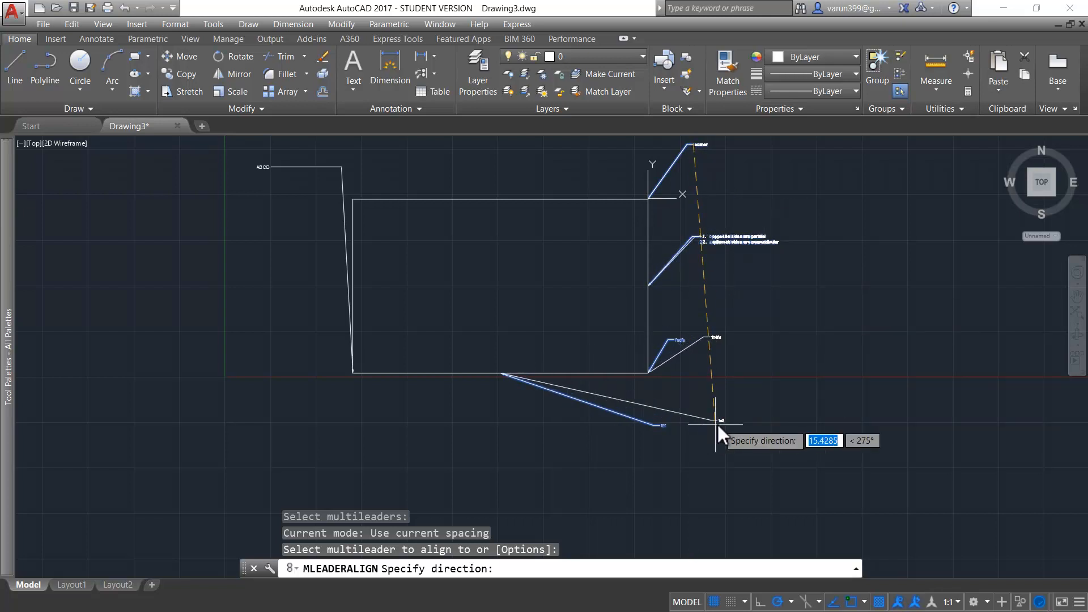
{"action": "left_click", "coordinate": [690, 470]}
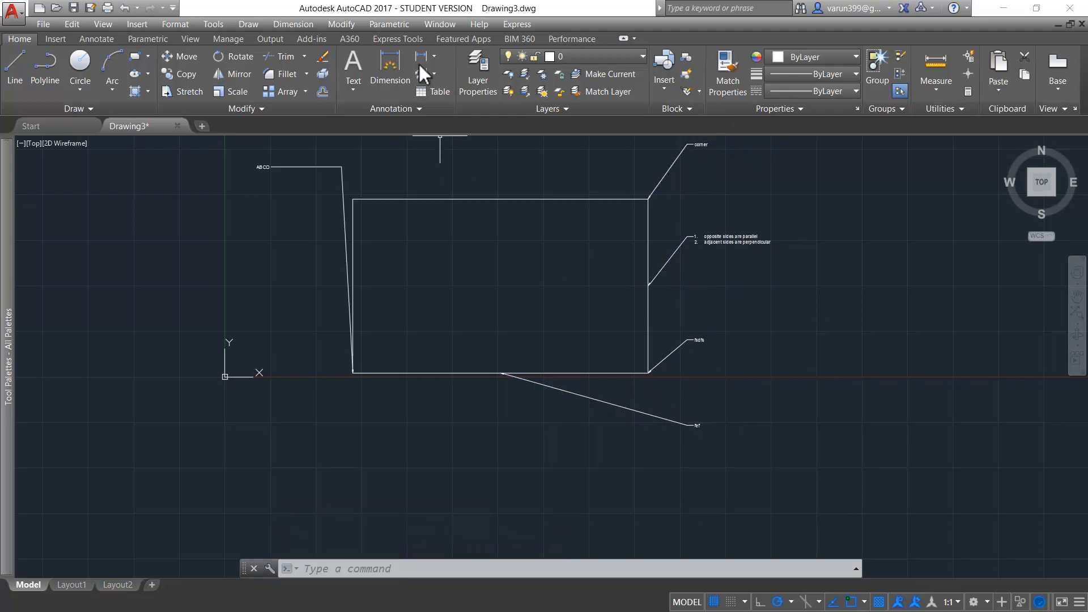
Step: Create a multileader with block "A" as its content, above and left of the rectangle, pointing to its upper-left corner
{"action": "left_click", "coordinate": [434, 73]}
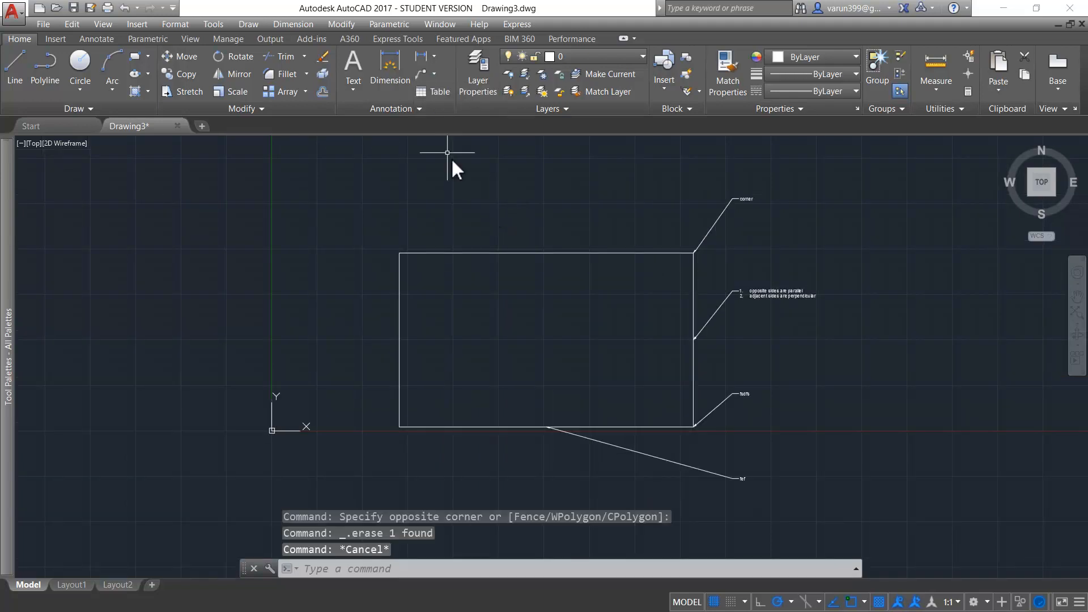
{"action": "left_click", "coordinate": [436, 75]}
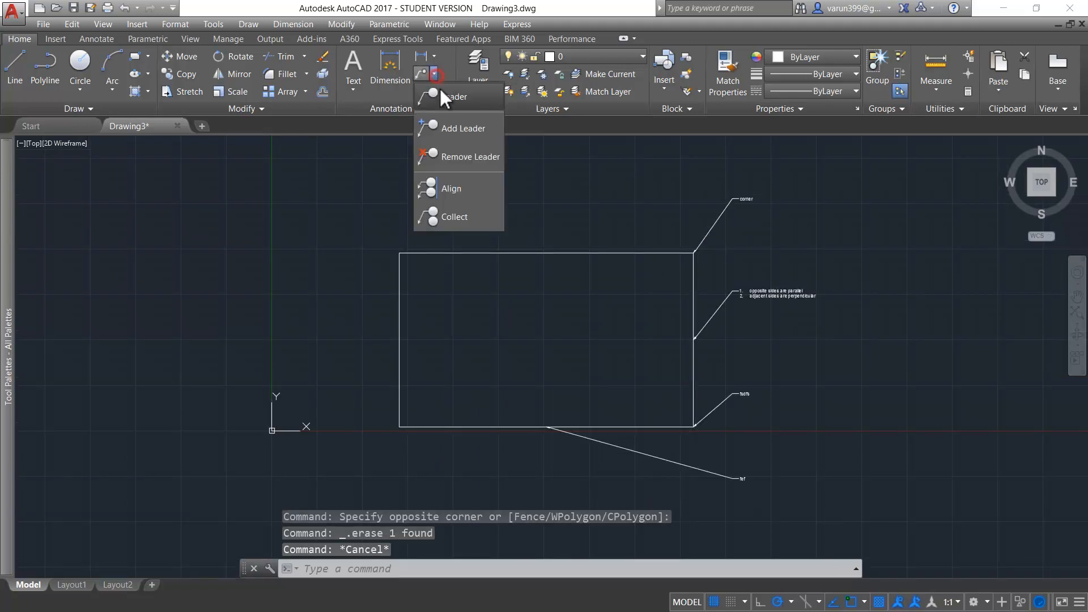
{"action": "left_click", "coordinate": [441, 94]}
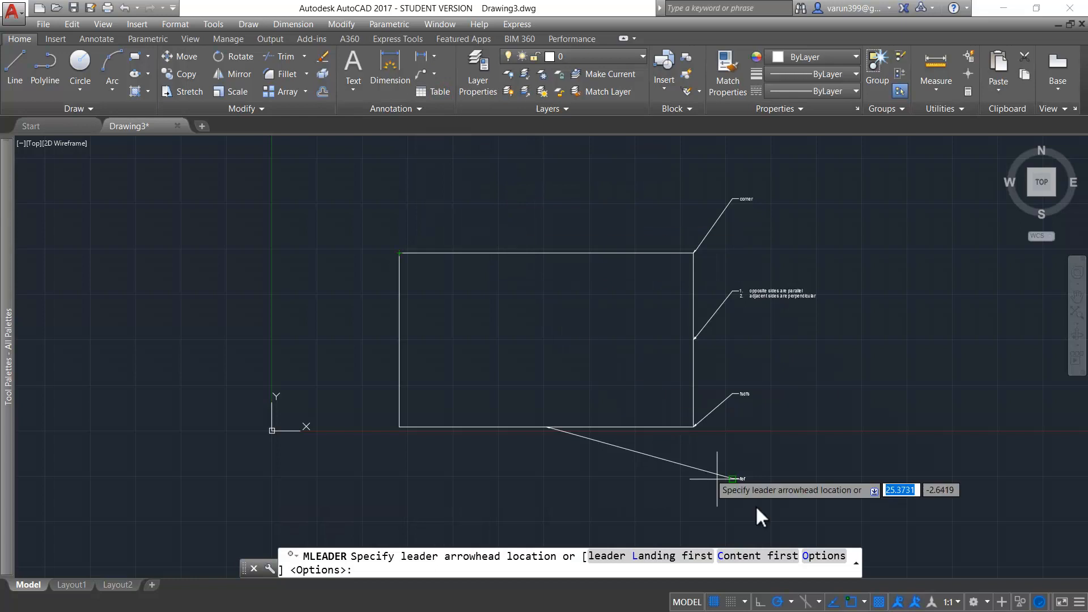
{"action": "left_click", "coordinate": [821, 558]}
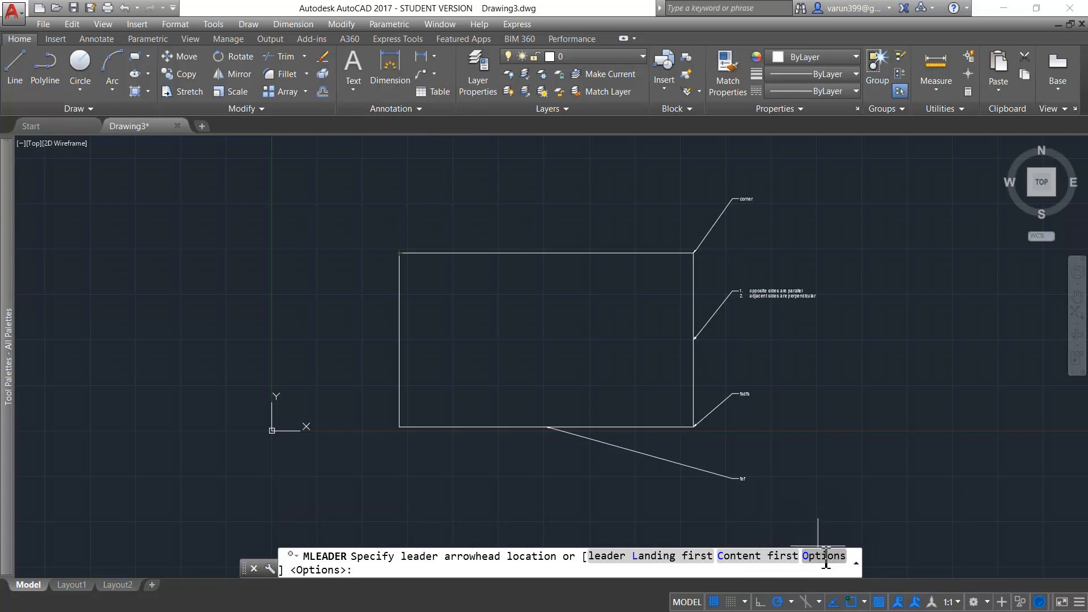
{"action": "left_click", "coordinate": [821, 558]}
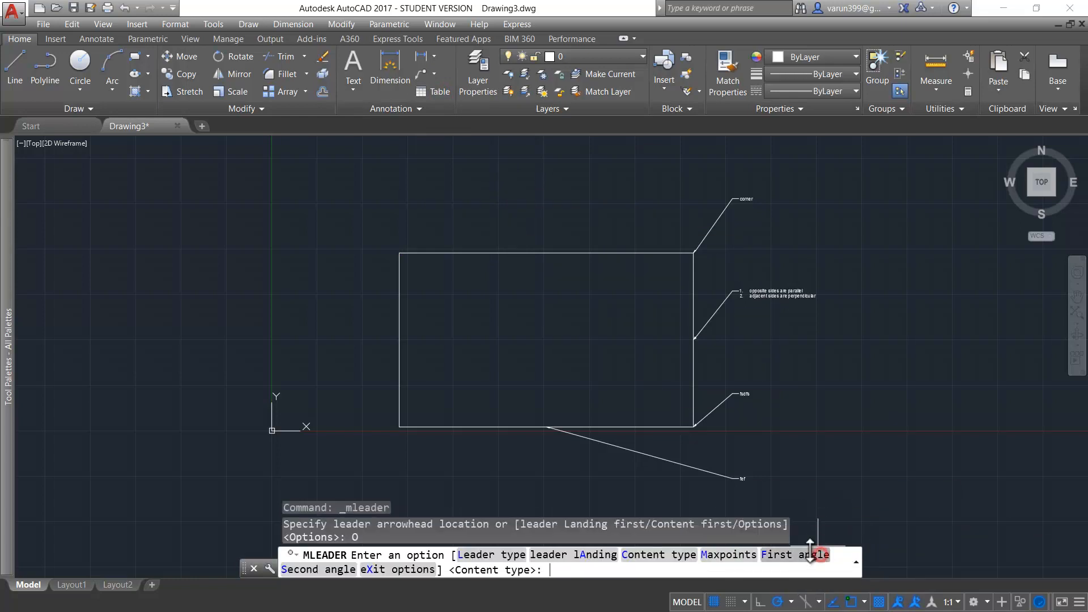
{"action": "left_click", "coordinate": [644, 561]}
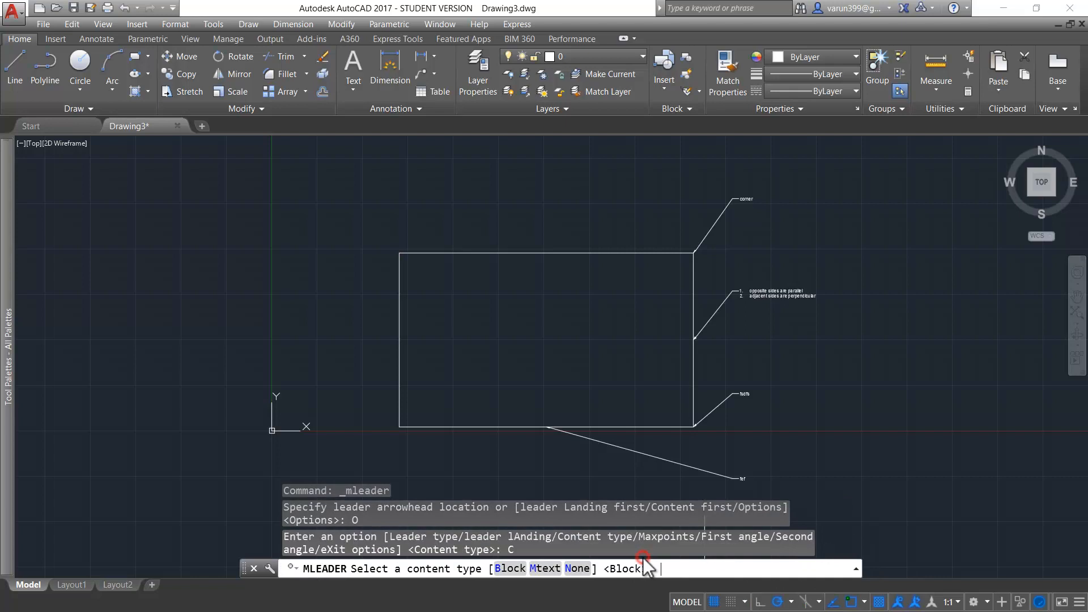
{"action": "left_click", "coordinate": [510, 569]}
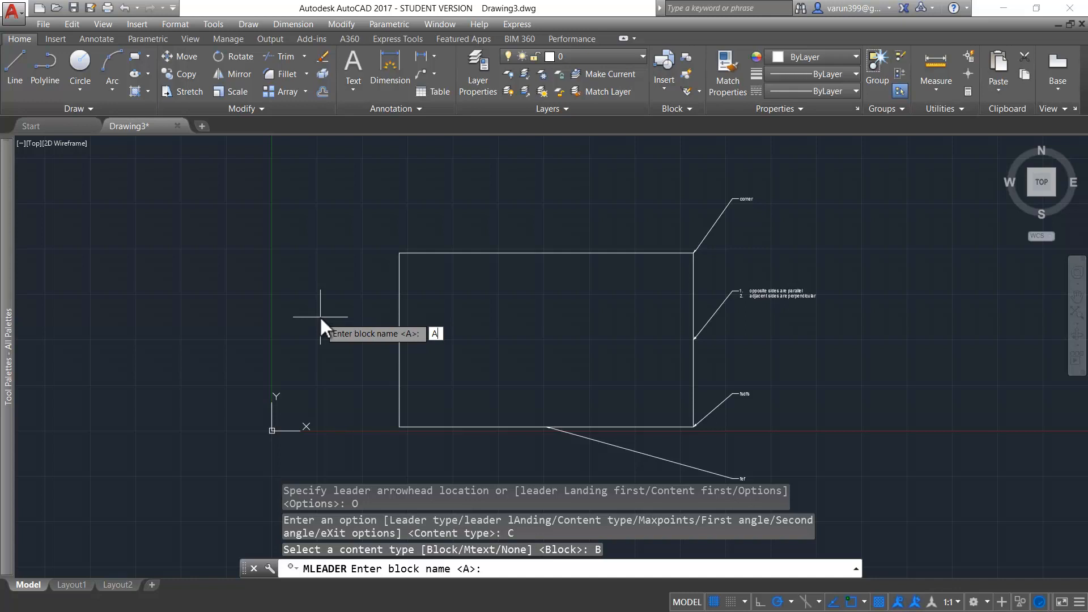
{"action": "key", "text": "Return"}
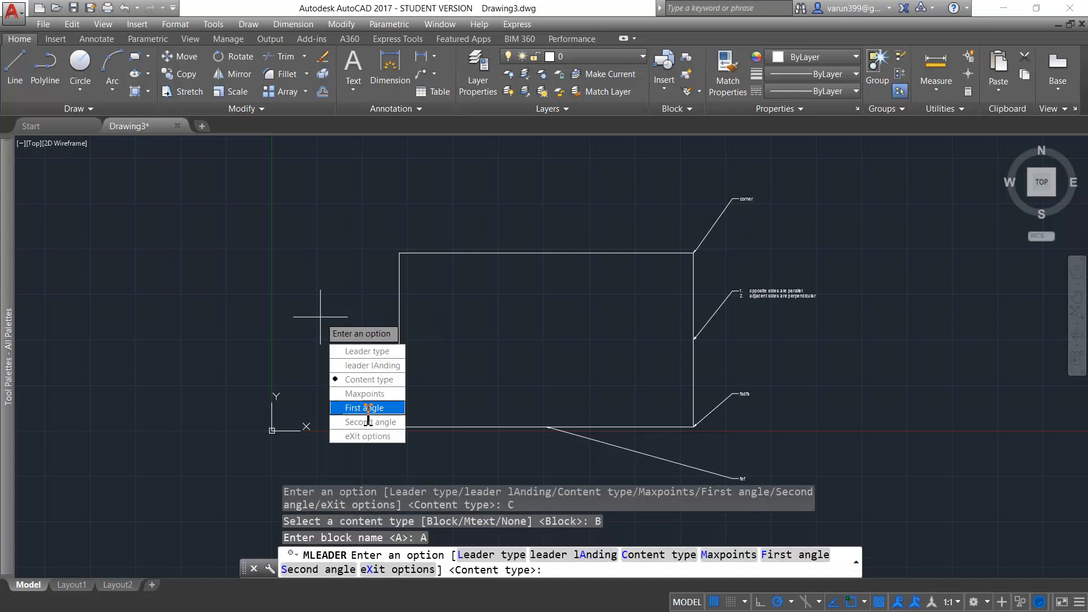
{"action": "left_click", "coordinate": [361, 441]}
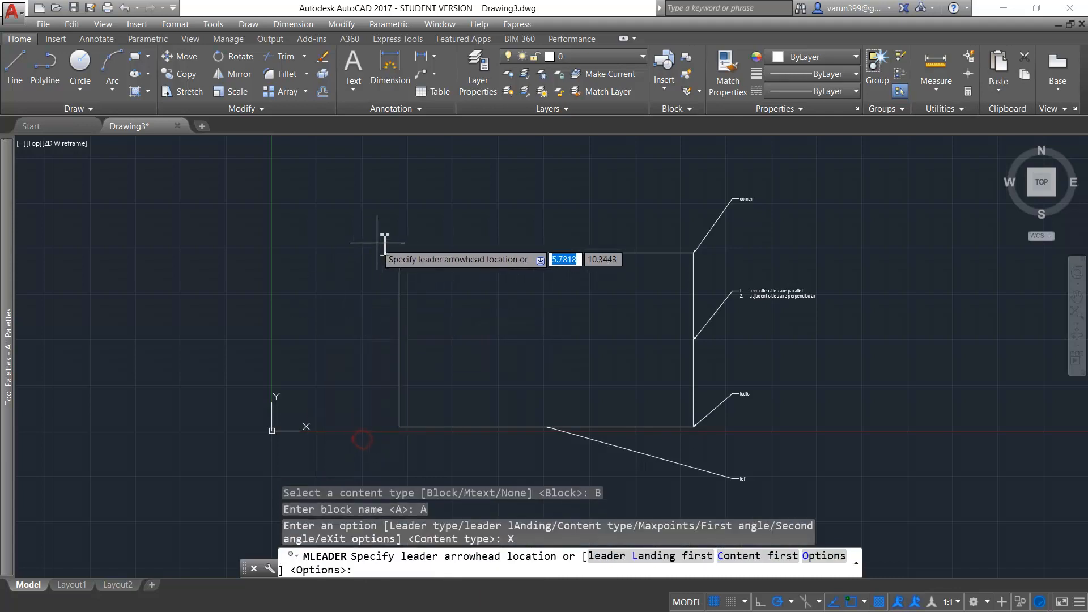
{"action": "left_click", "coordinate": [399, 253]}
{"action": "left_click", "coordinate": [369, 202]}
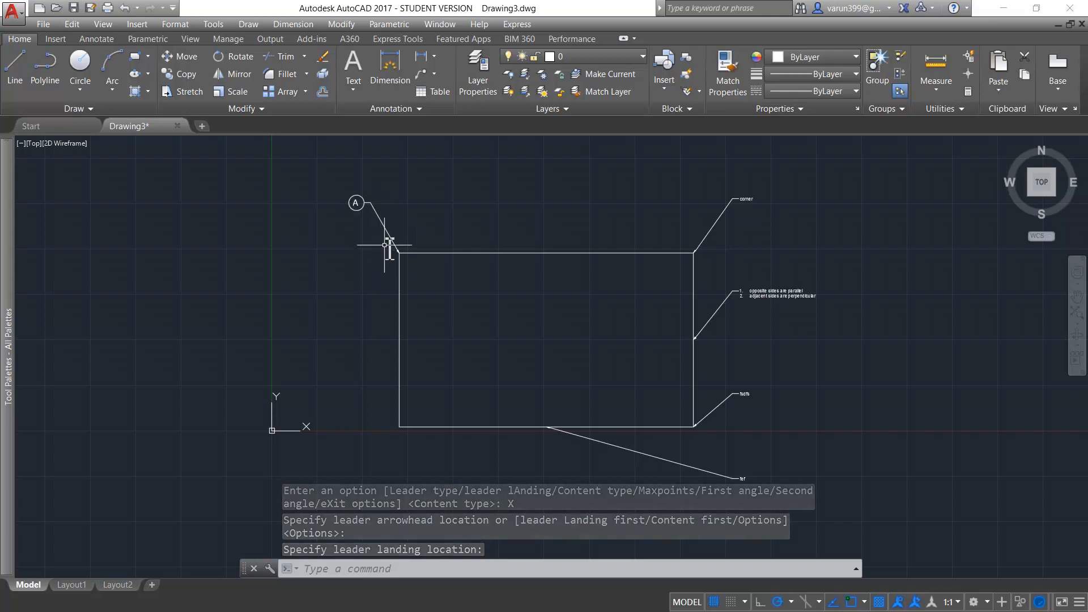
Step: Create a multileader with block "B" as its content, above the rectangle, pointing to the midpoint of its top edge
{"action": "left_click", "coordinate": [423, 74]}
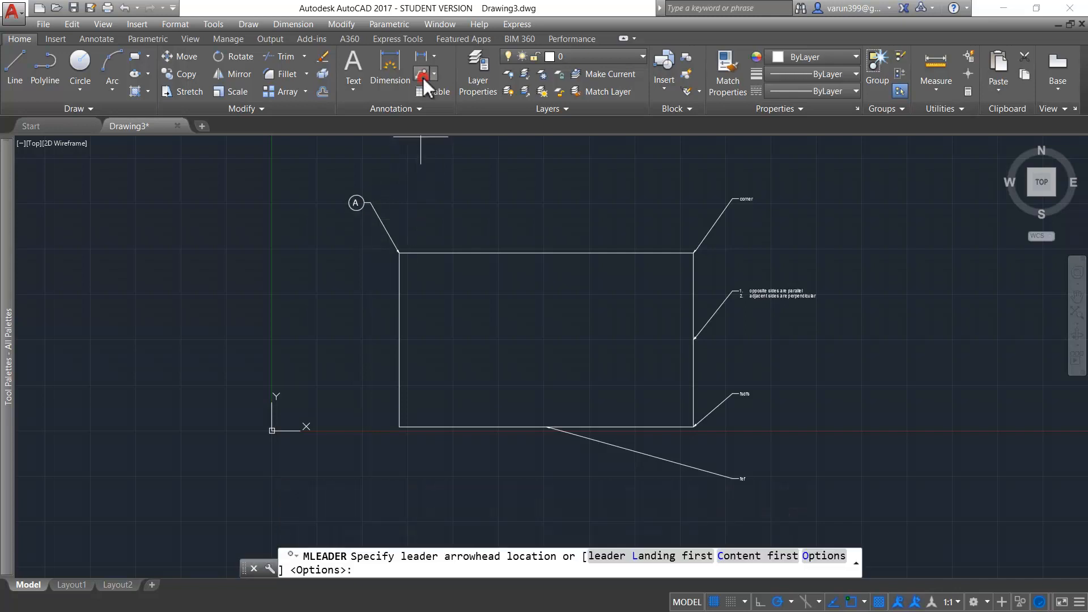
{"action": "left_click", "coordinate": [835, 557]}
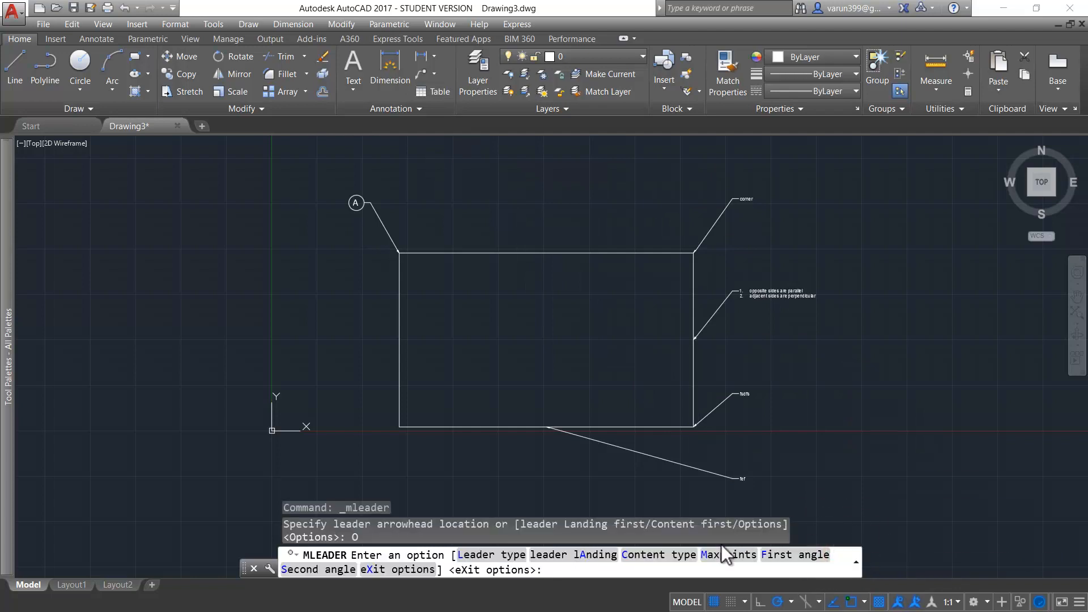
{"action": "left_click", "coordinate": [660, 559]}
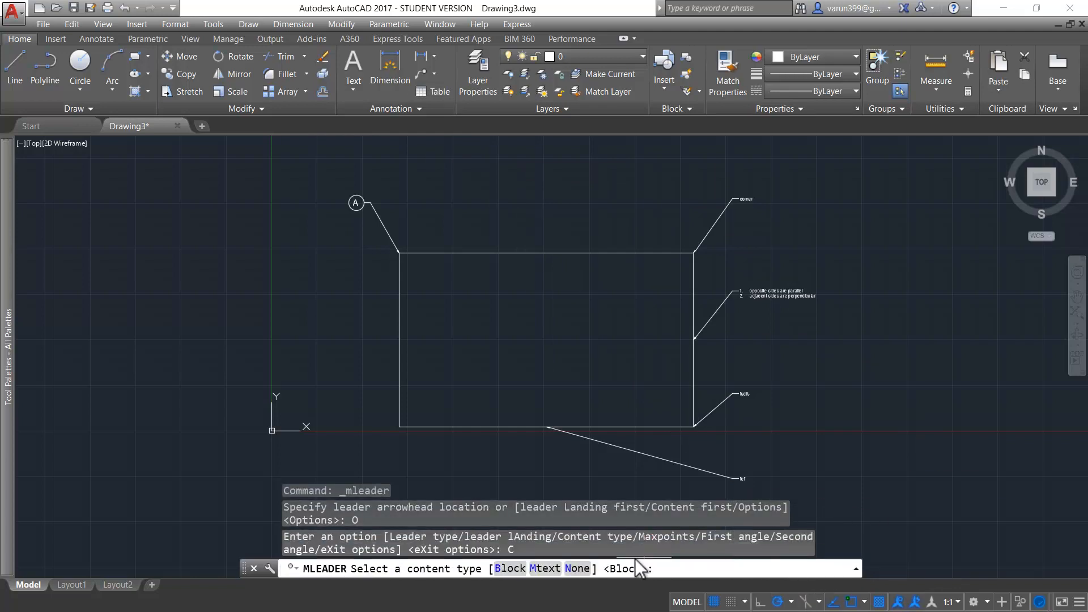
{"action": "left_click", "coordinate": [513, 569]}
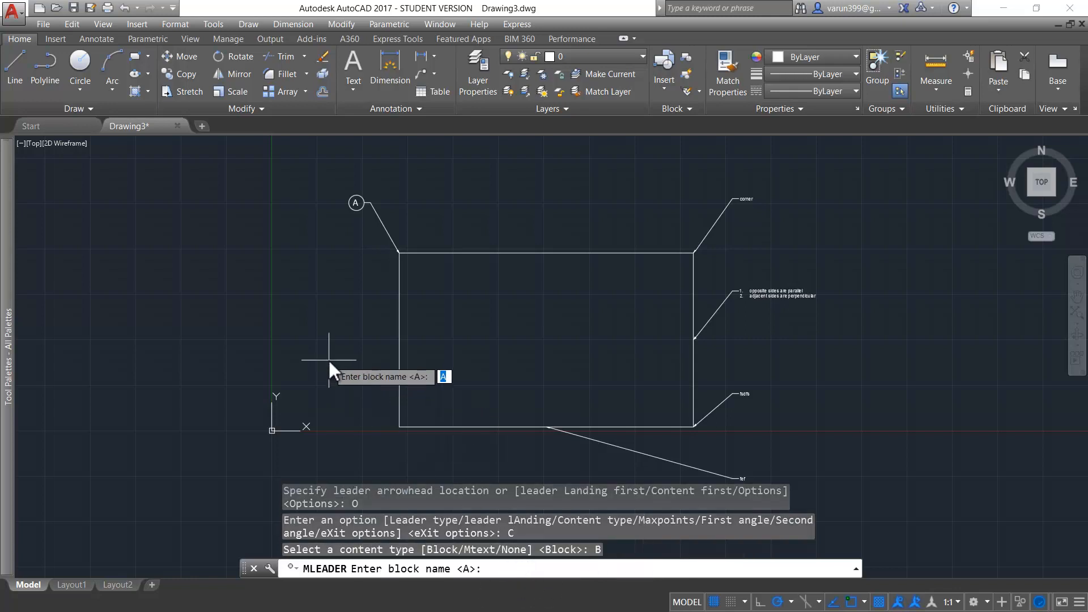
{"action": "type", "text": "B"}
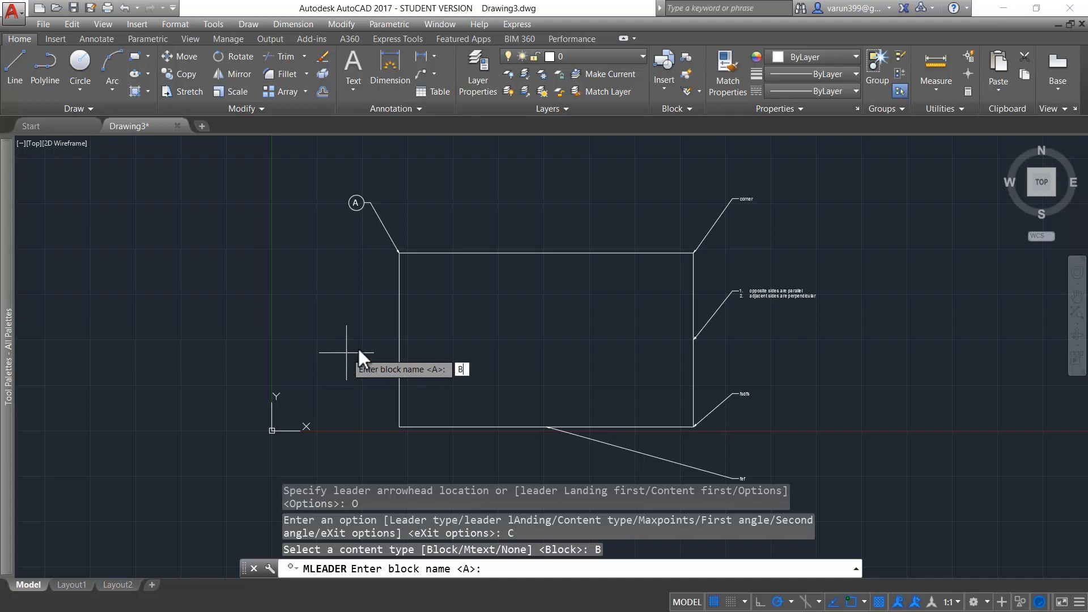
{"action": "key", "text": "Return"}
{"action": "left_click", "coordinate": [393, 473]}
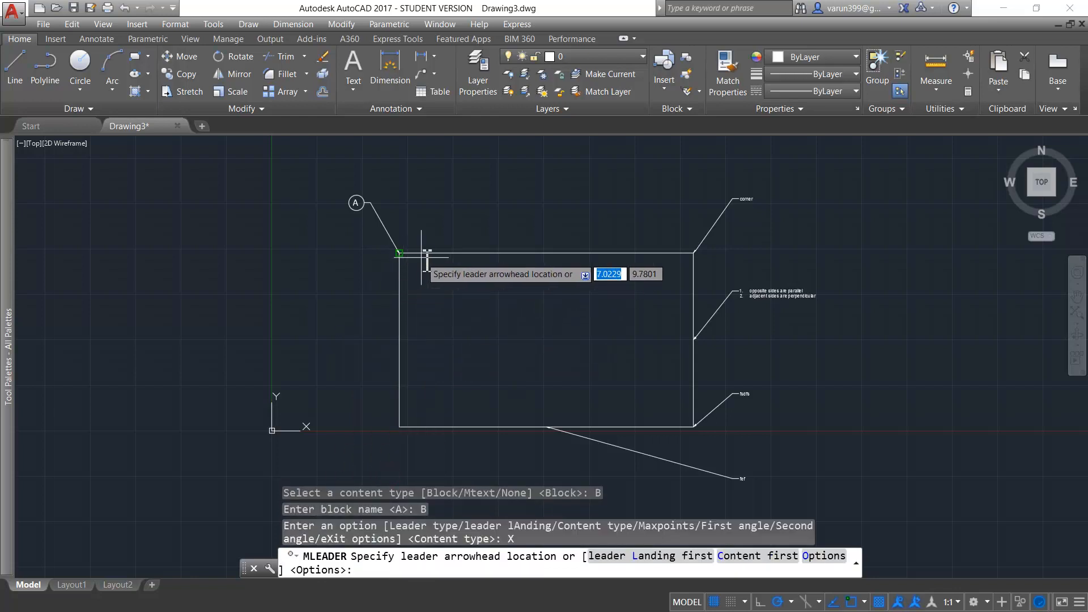
{"action": "left_click", "coordinate": [547, 253]}
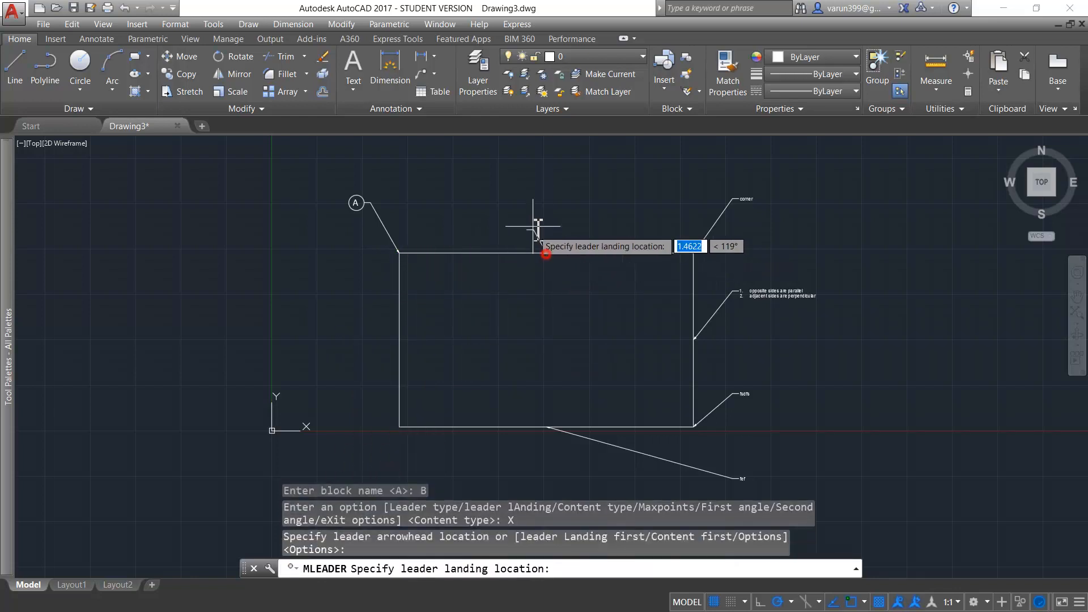
{"action": "left_click", "coordinate": [516, 186]}
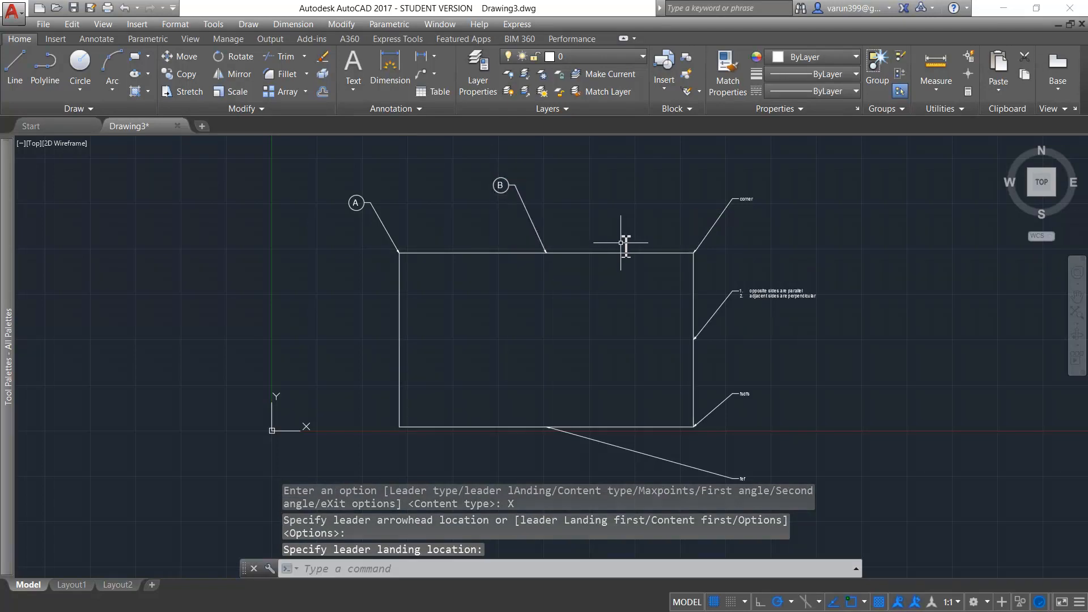
Step: Create a multileader with block "C" as its content, above the rectangle, pointing to its upper-right corner
{"action": "left_click", "coordinate": [424, 77]}
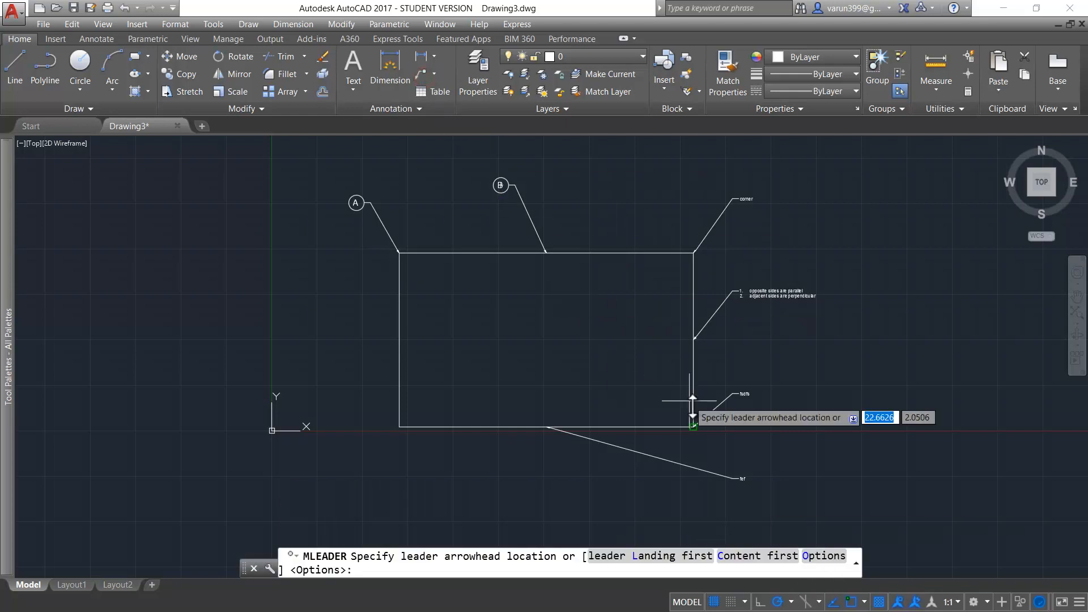
{"action": "left_click", "coordinate": [814, 555]}
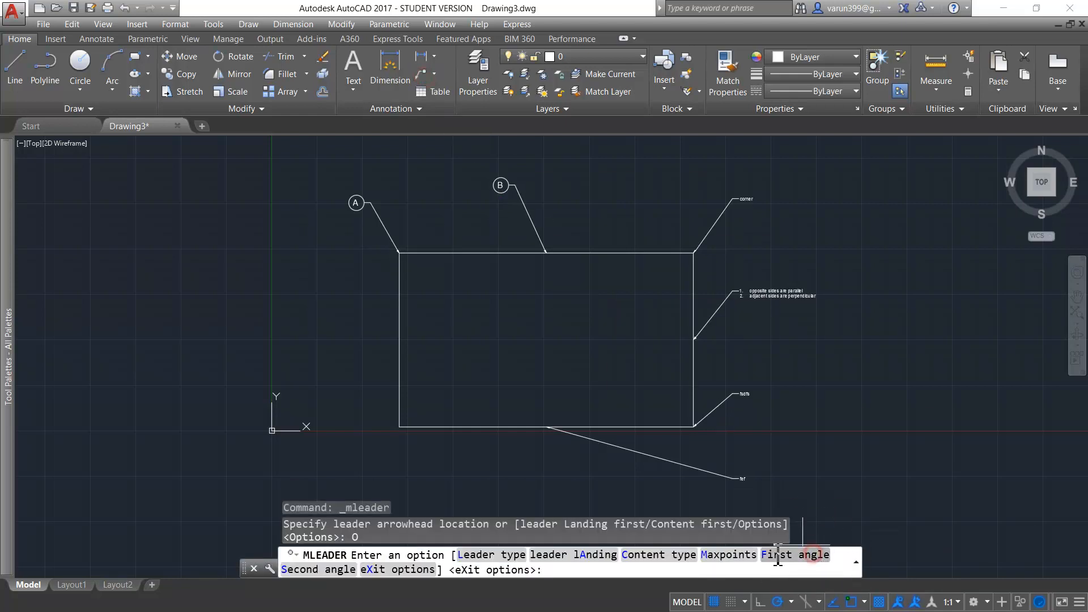
{"action": "left_click", "coordinate": [647, 556]}
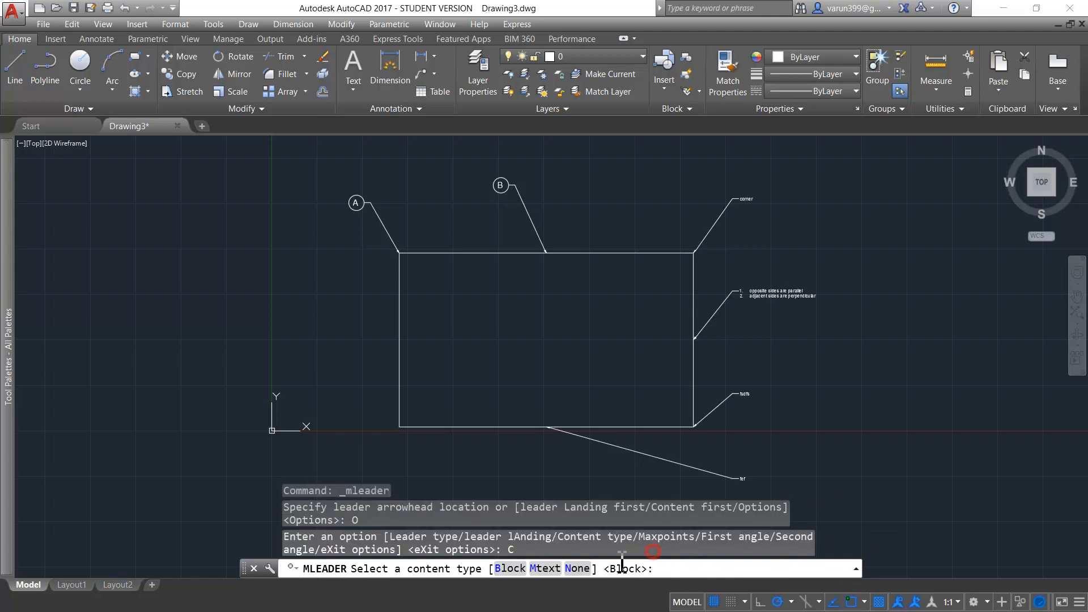
{"action": "left_click", "coordinate": [510, 569]}
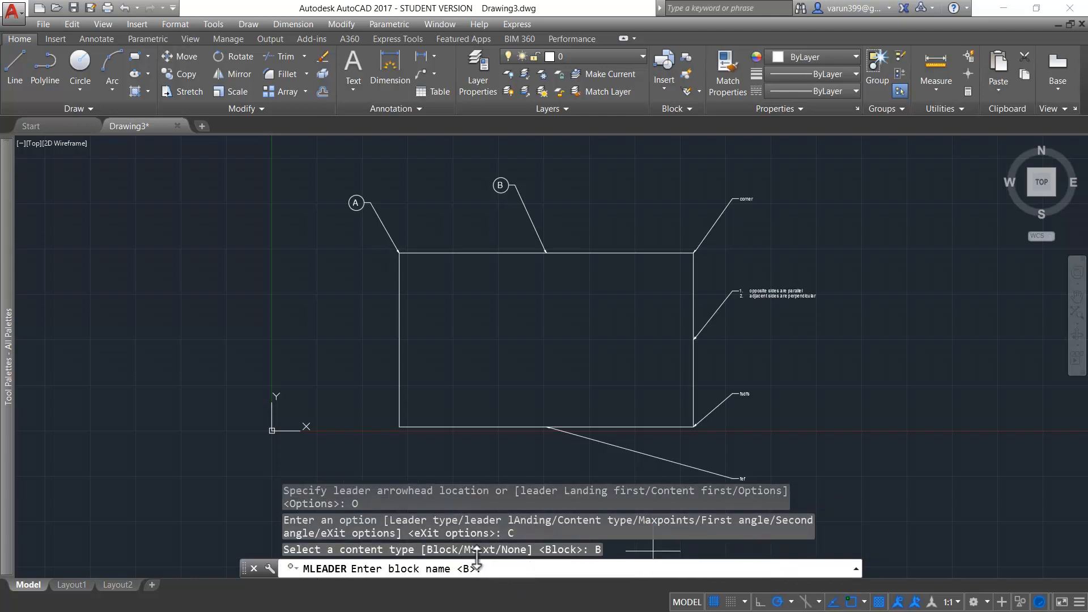
{"action": "type", "text": "C"}
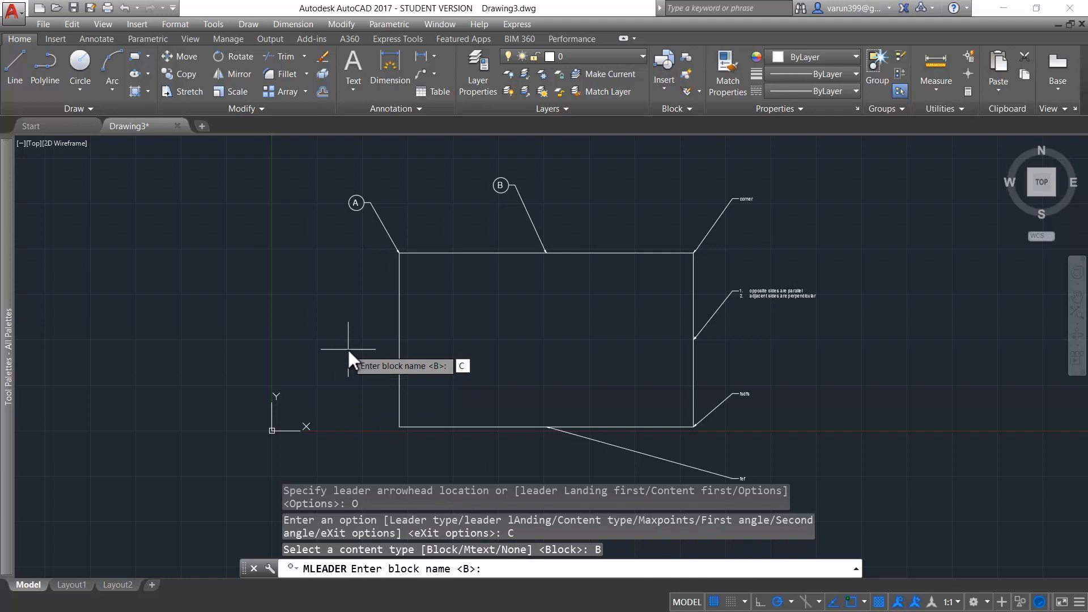
{"action": "key", "text": "Return"}
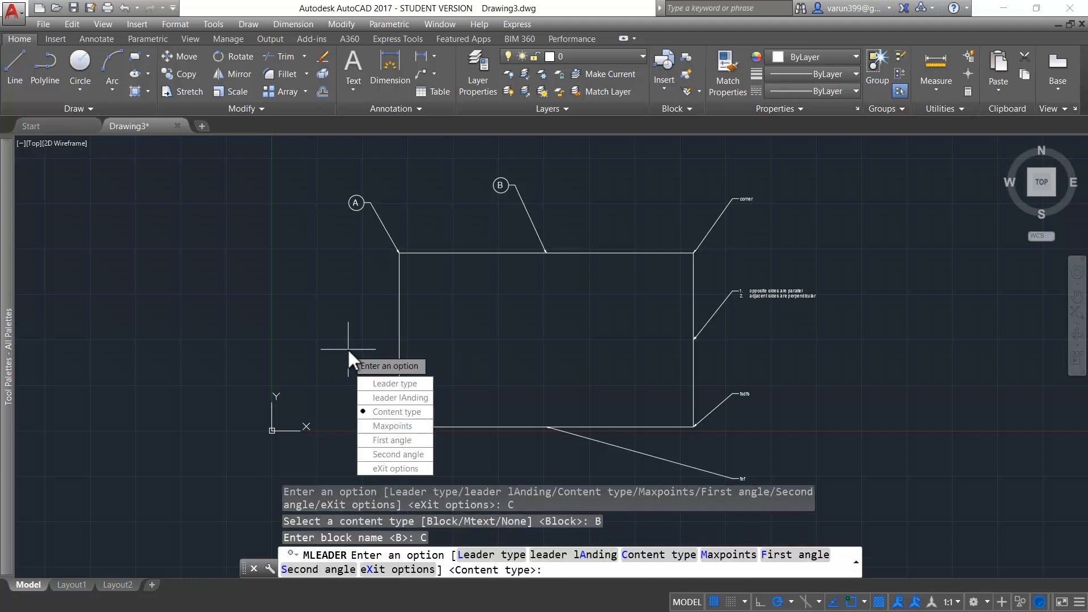
{"action": "left_click", "coordinate": [413, 469]}
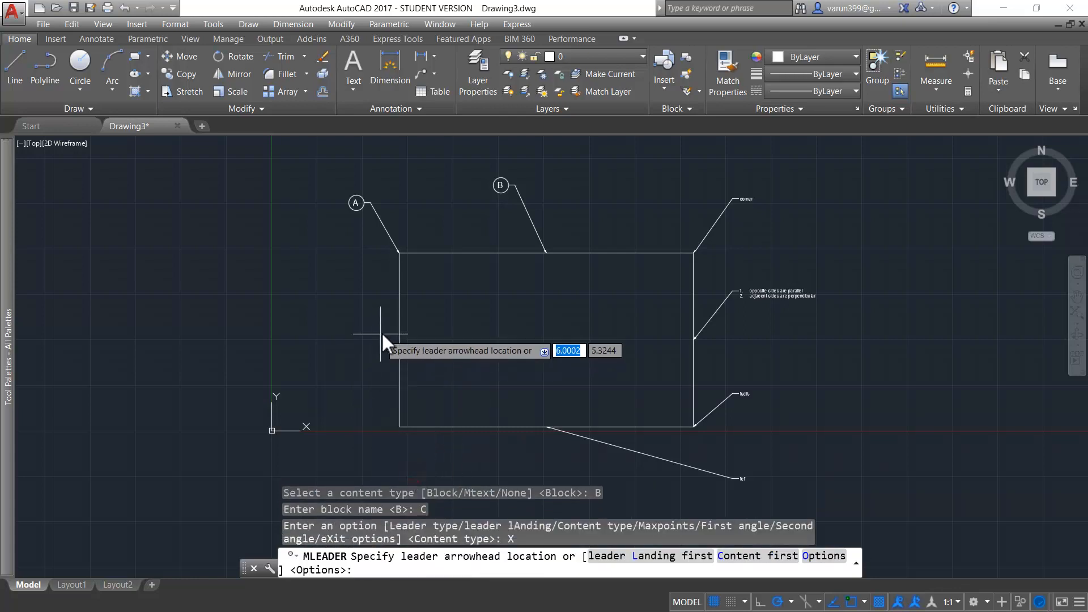
{"action": "left_click", "coordinate": [695, 253]}
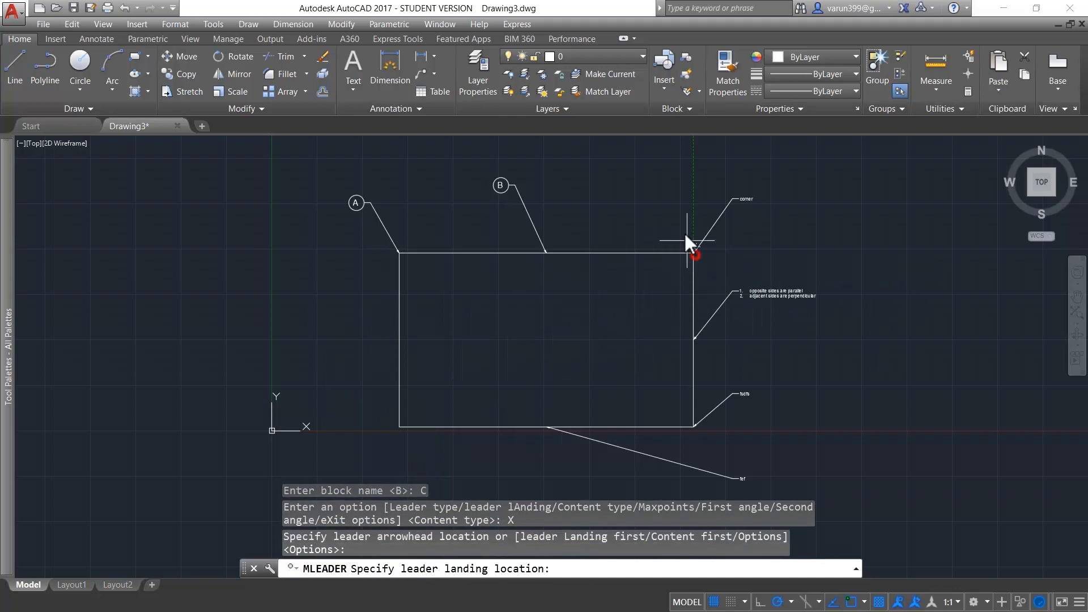
{"action": "left_click", "coordinate": [671, 198]}
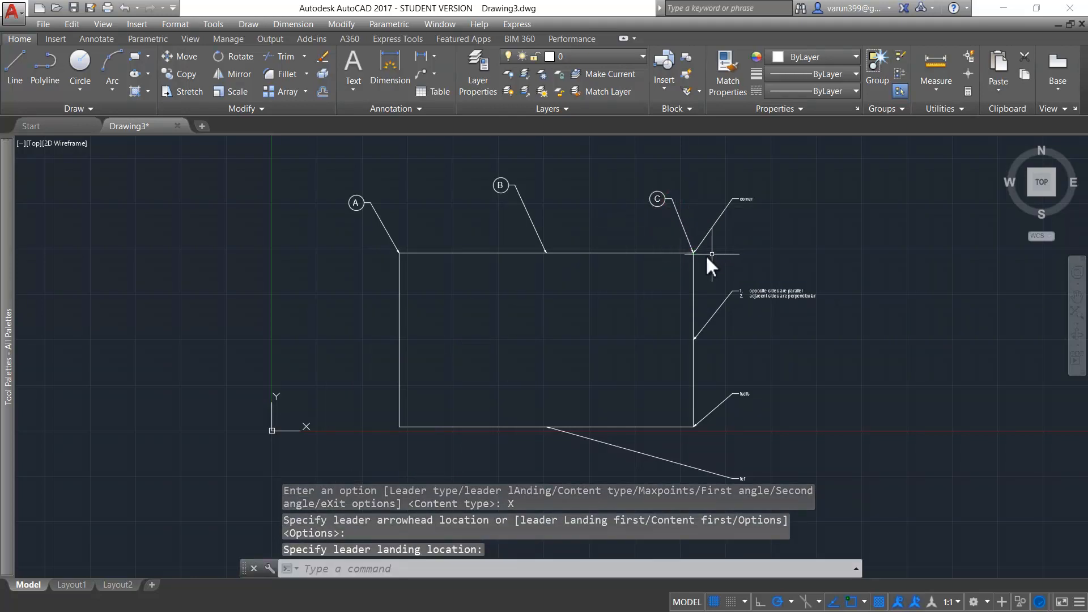
Step: Try collecting block multileaders A, B and C, in that order, into one horizontal row above the rectangle, and undo it
{"action": "left_click", "coordinate": [434, 72]}
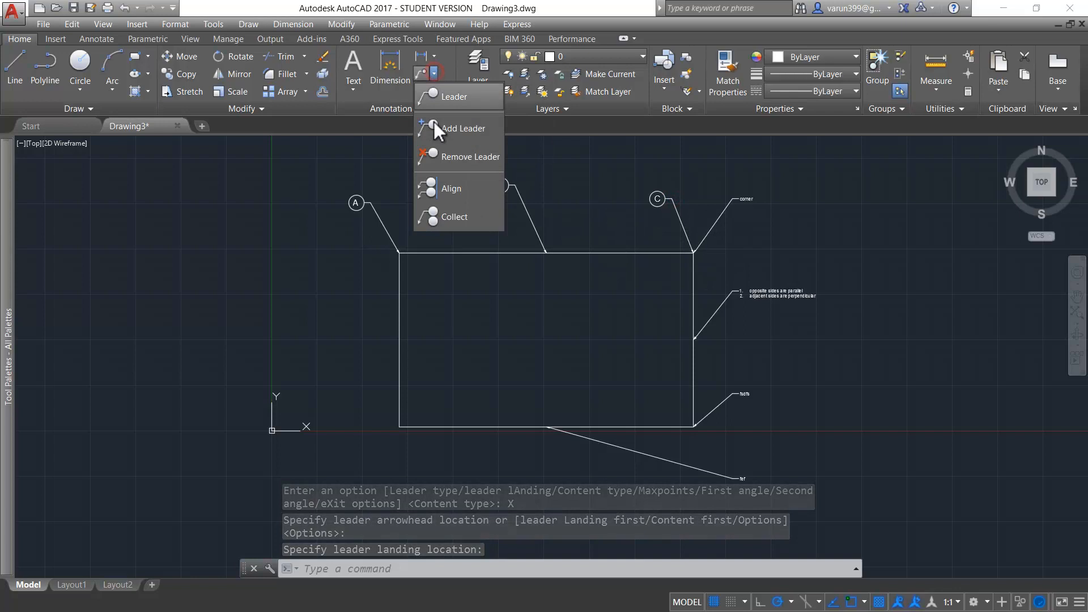
{"action": "left_click", "coordinate": [447, 218]}
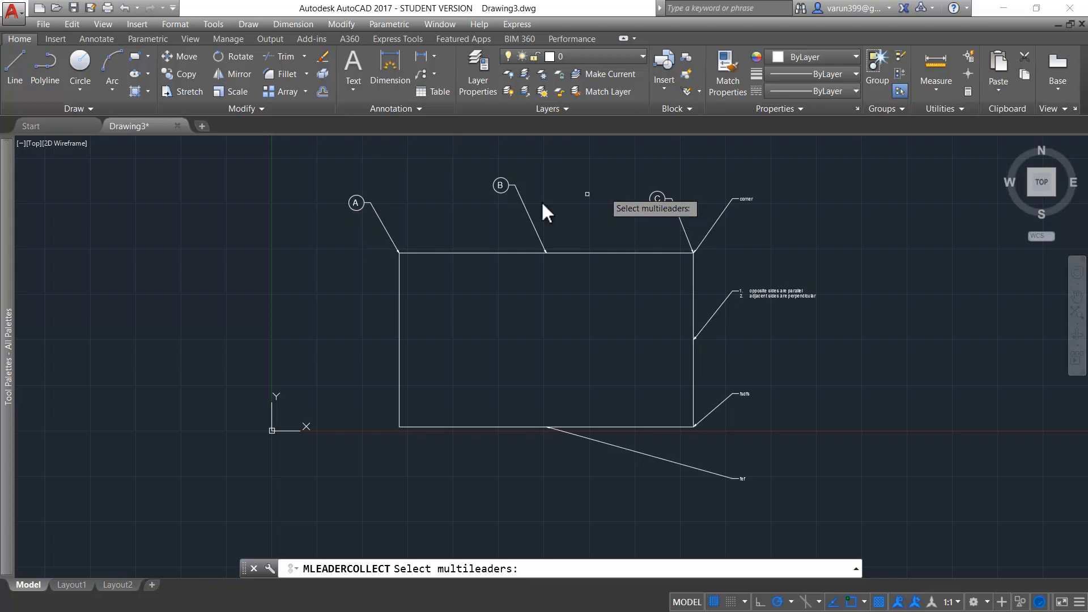
{"action": "left_click", "coordinate": [376, 214]}
{"action": "left_click", "coordinate": [523, 206]}
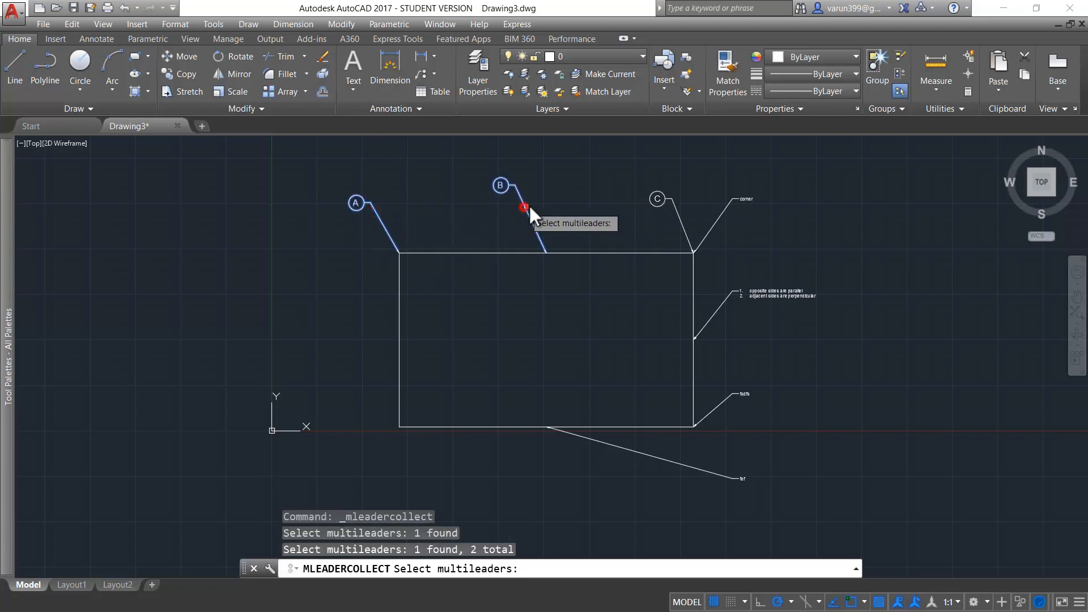
{"action": "left_click", "coordinate": [675, 213]}
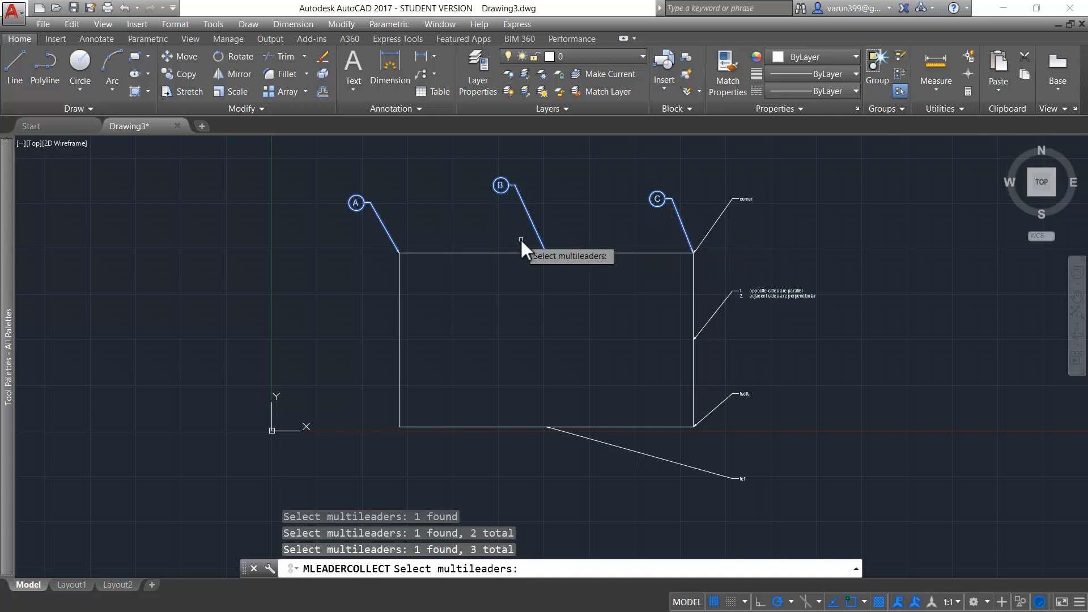
{"action": "key", "text": "Return"}
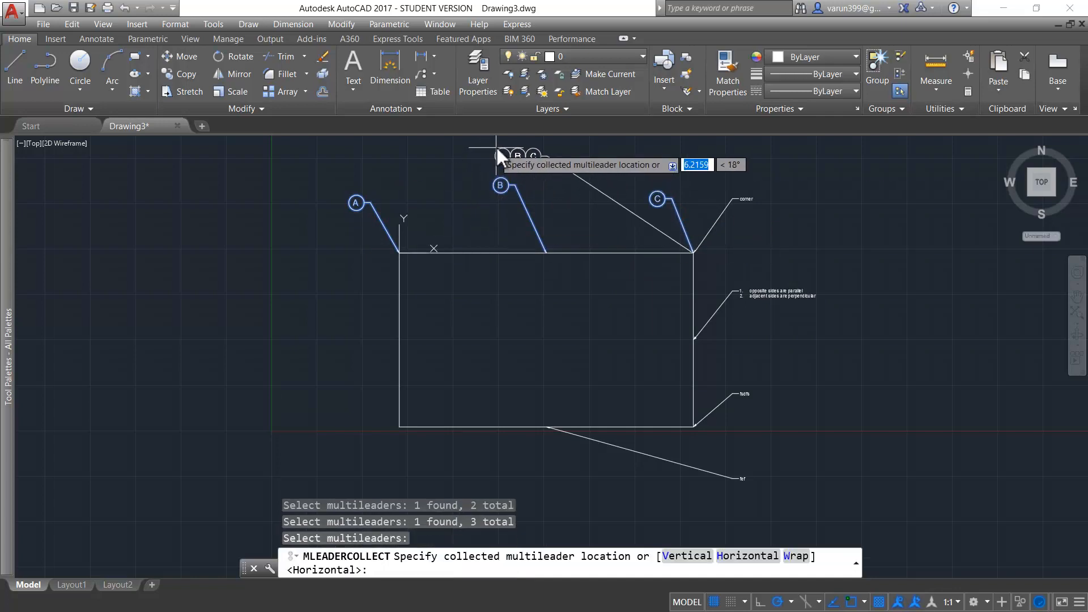
{"action": "left_click", "coordinate": [519, 146]}
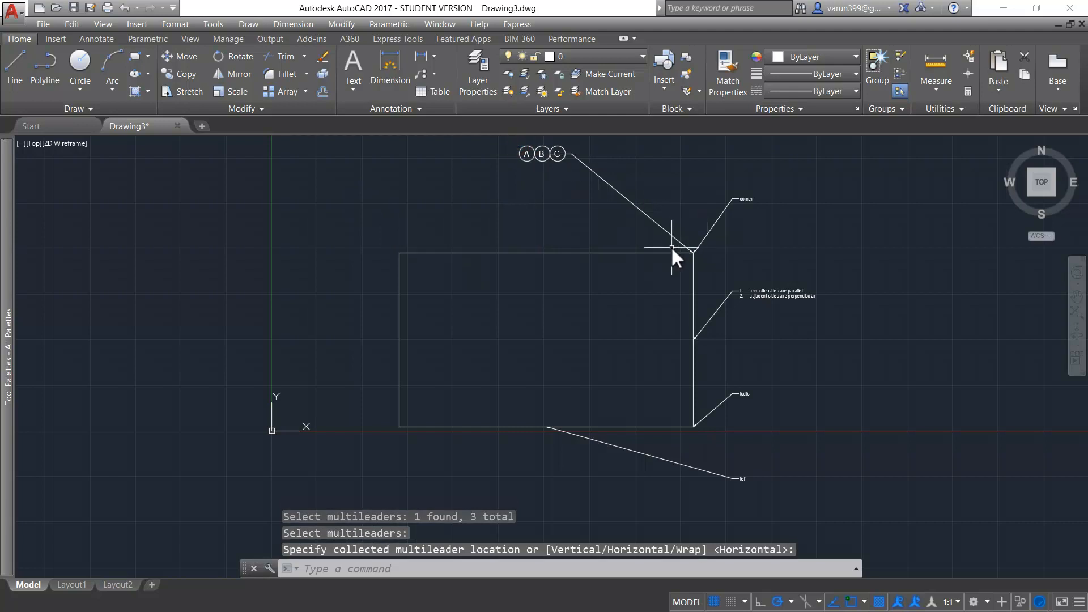
{"action": "key", "text": "ctrl+z"}
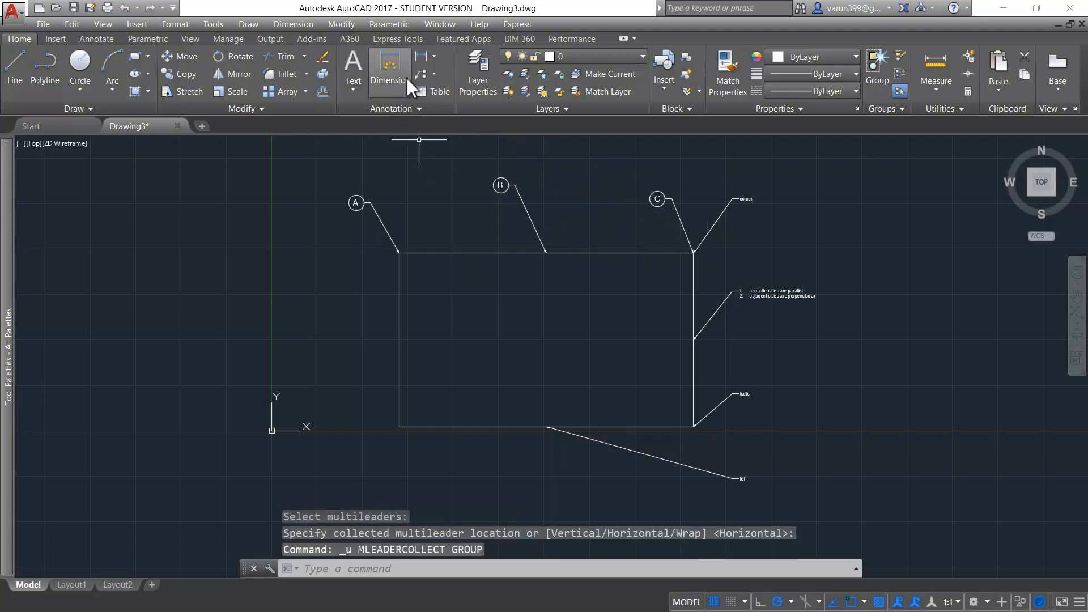
Step: Try collecting the block multileaders in the order C, B, A into a horizontal row beyond the rectangle's upper-left corner, and undo it
{"action": "left_click", "coordinate": [420, 73]}
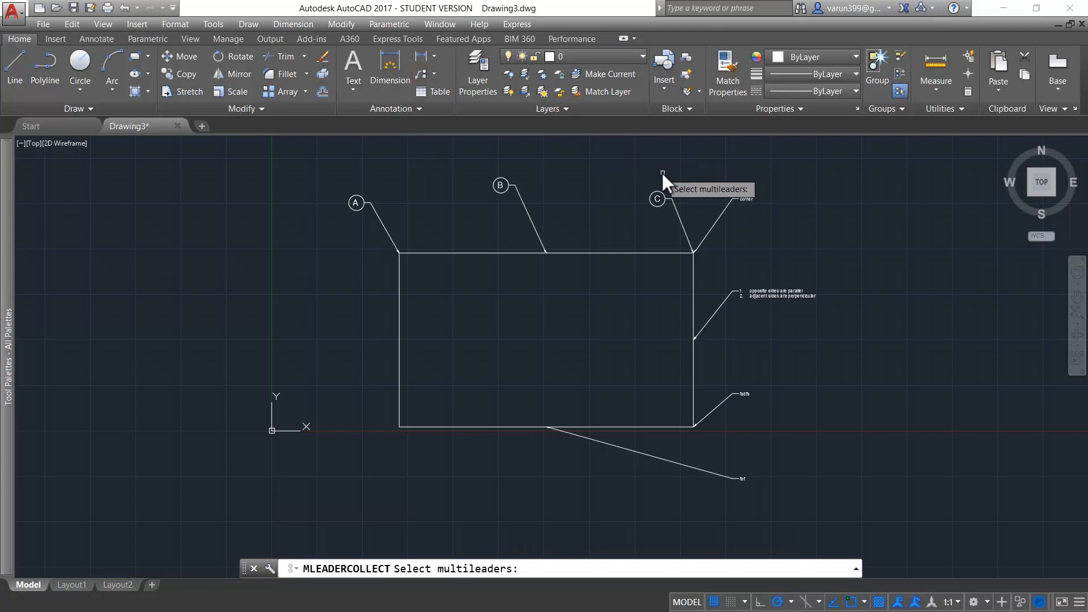
{"action": "left_click", "coordinate": [678, 214]}
{"action": "left_click", "coordinate": [519, 195]}
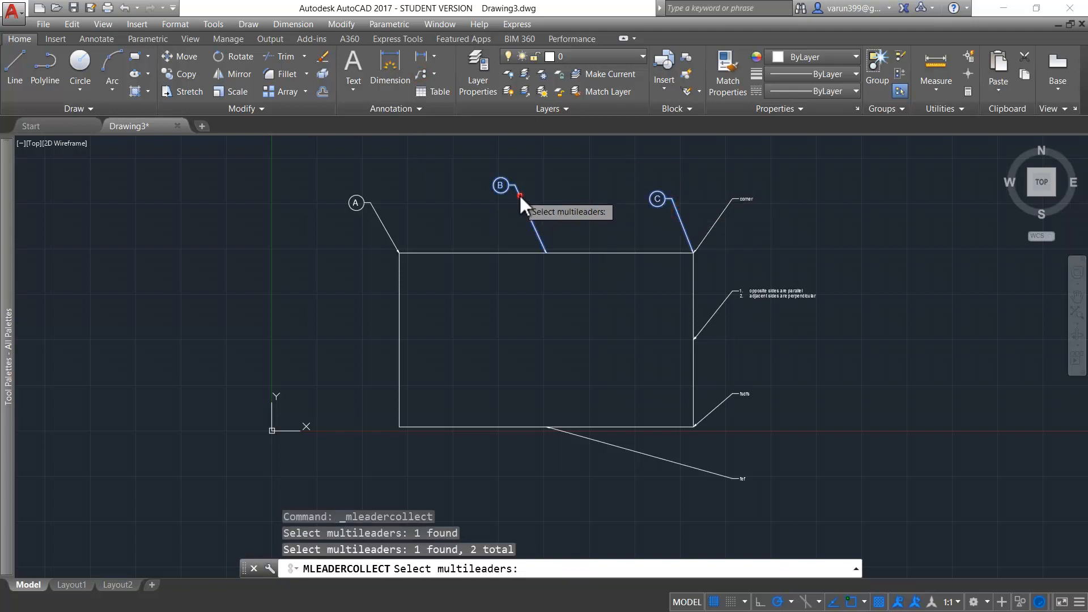
{"action": "left_click", "coordinate": [376, 219]}
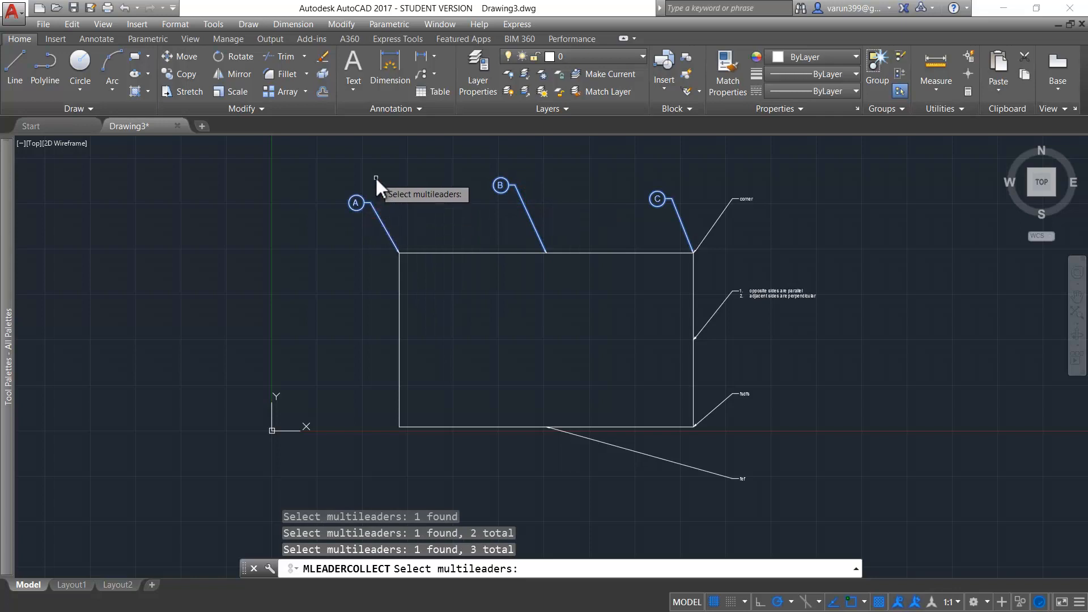
{"action": "key", "text": "Return"}
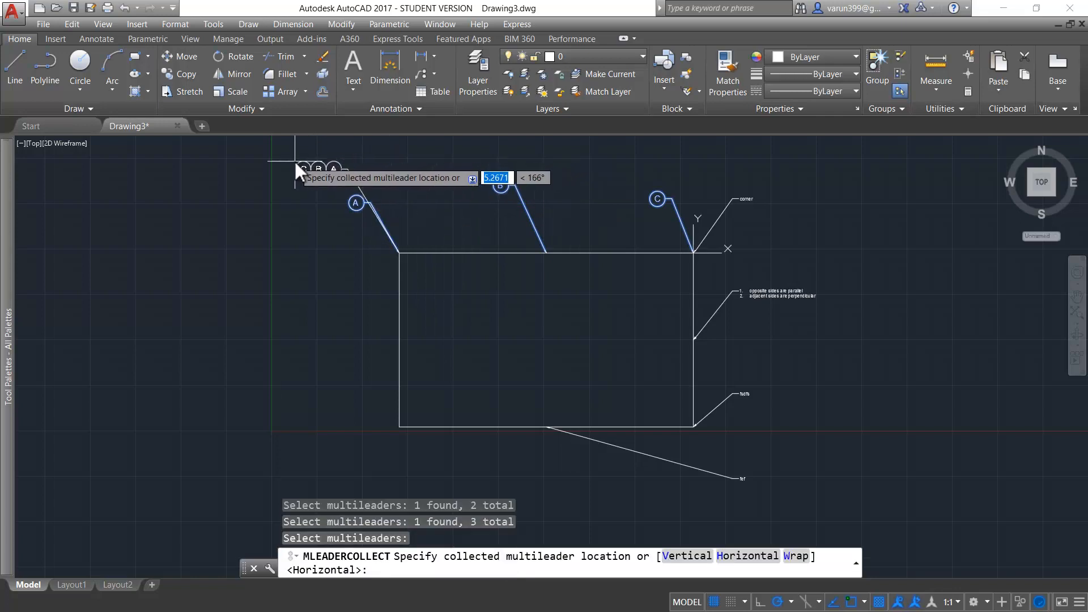
{"action": "left_click", "coordinate": [274, 166]}
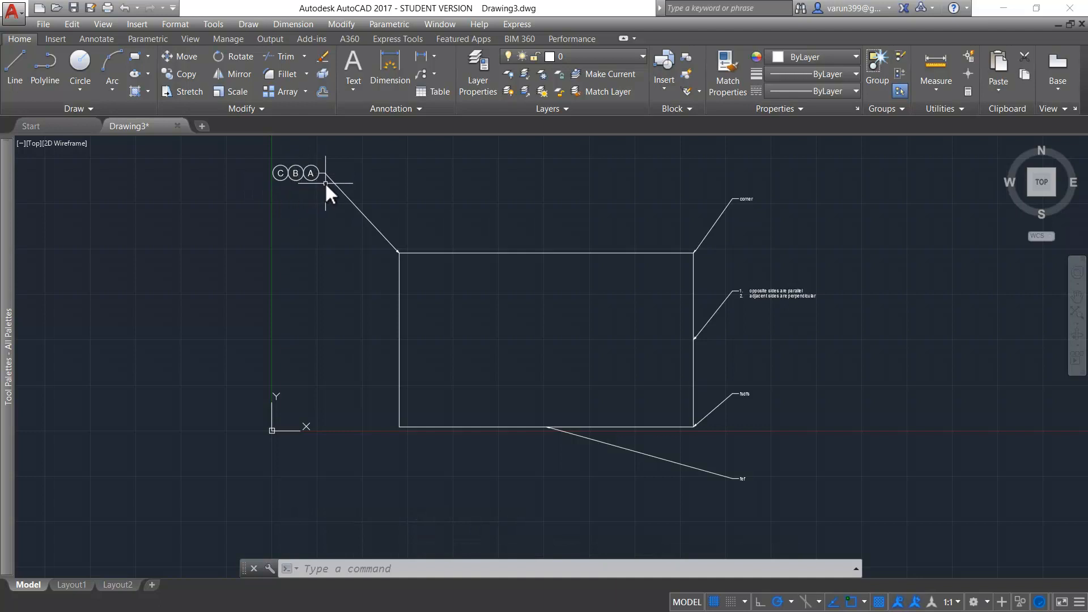
{"action": "key", "text": "ctrl+z"}
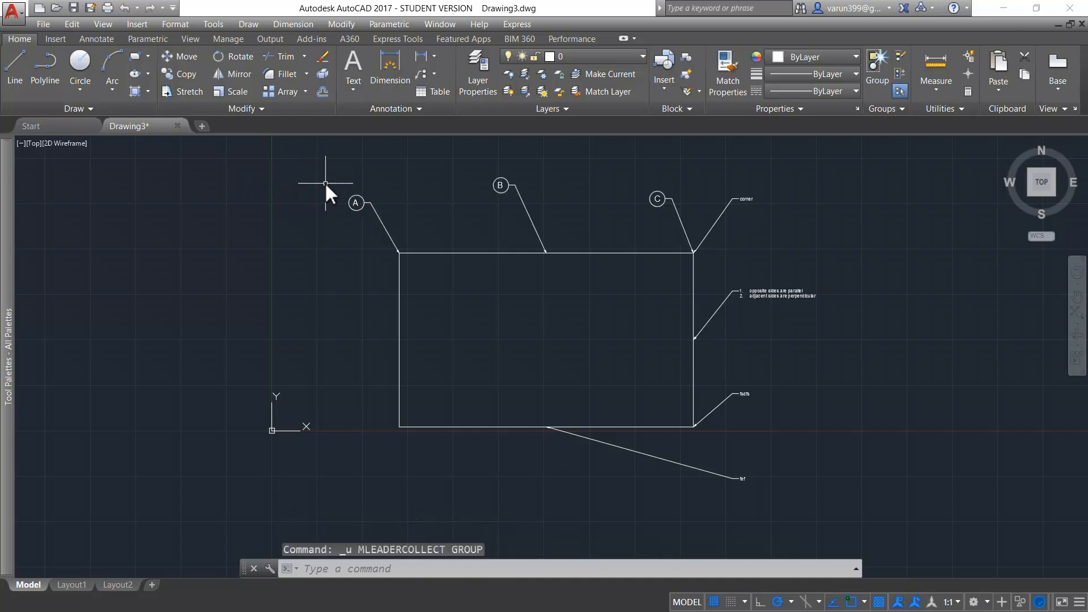
Step: Collect the block multileaders in the order B, C, A into one horizontal row above the rectangle's upper-left corner
{"action": "left_click", "coordinate": [423, 77]}
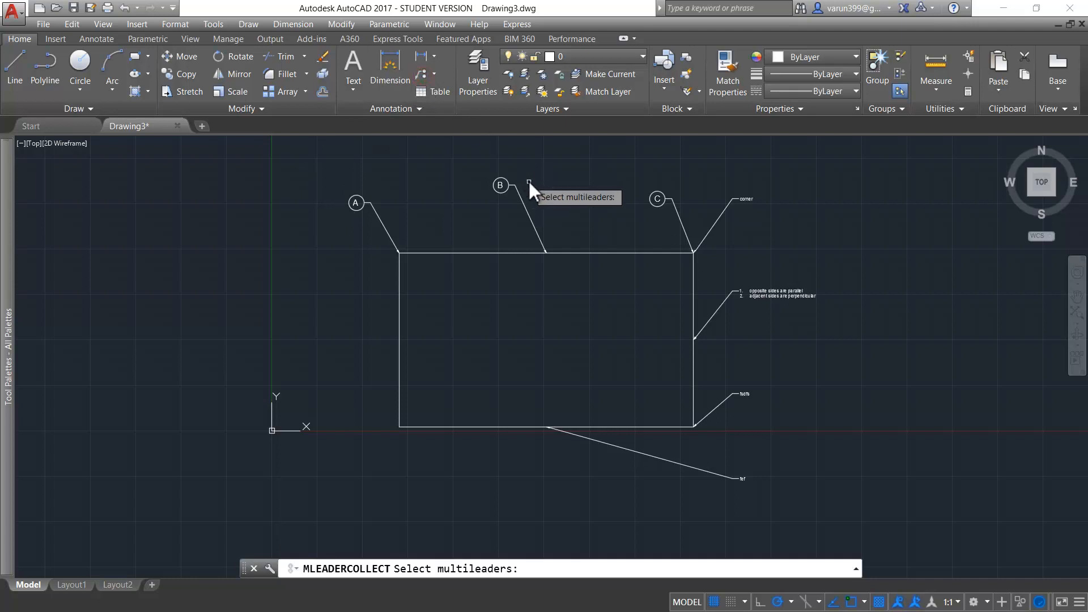
{"action": "left_click", "coordinate": [532, 219]}
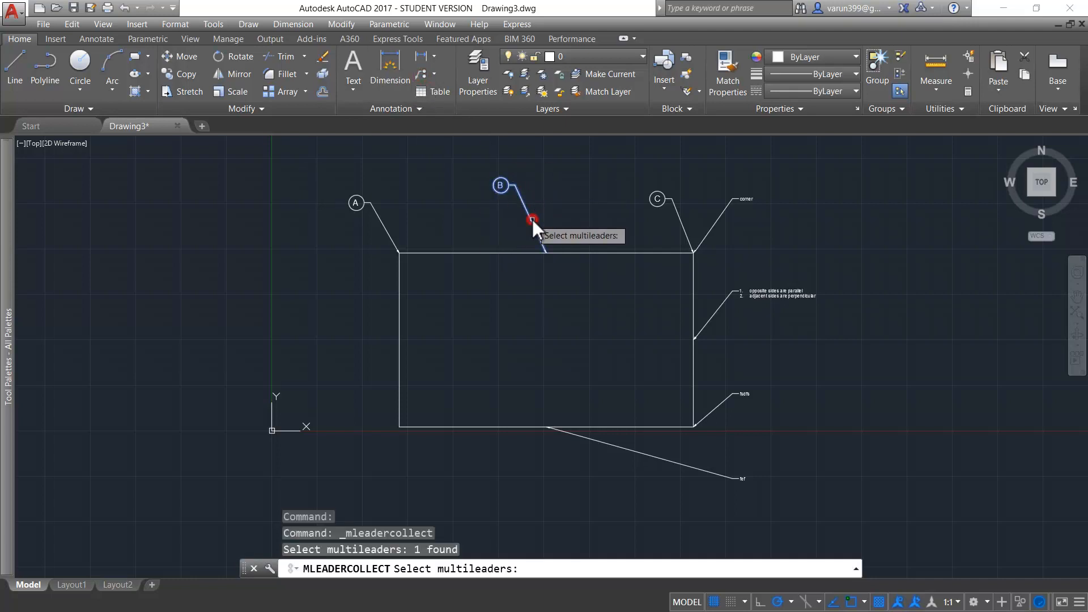
{"action": "left_click", "coordinate": [671, 205]}
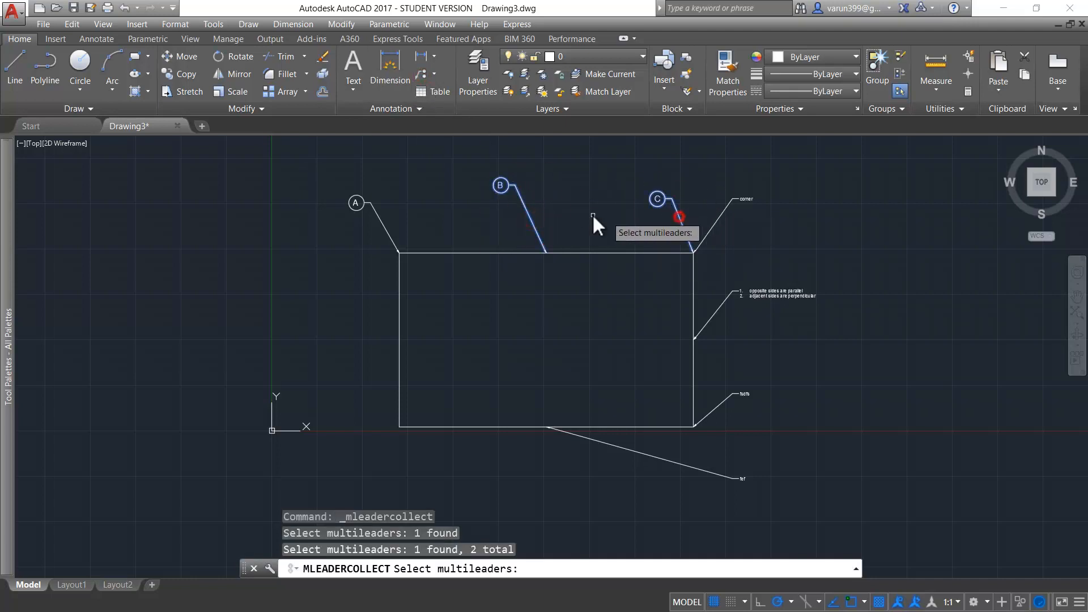
{"action": "left_click", "coordinate": [373, 208]}
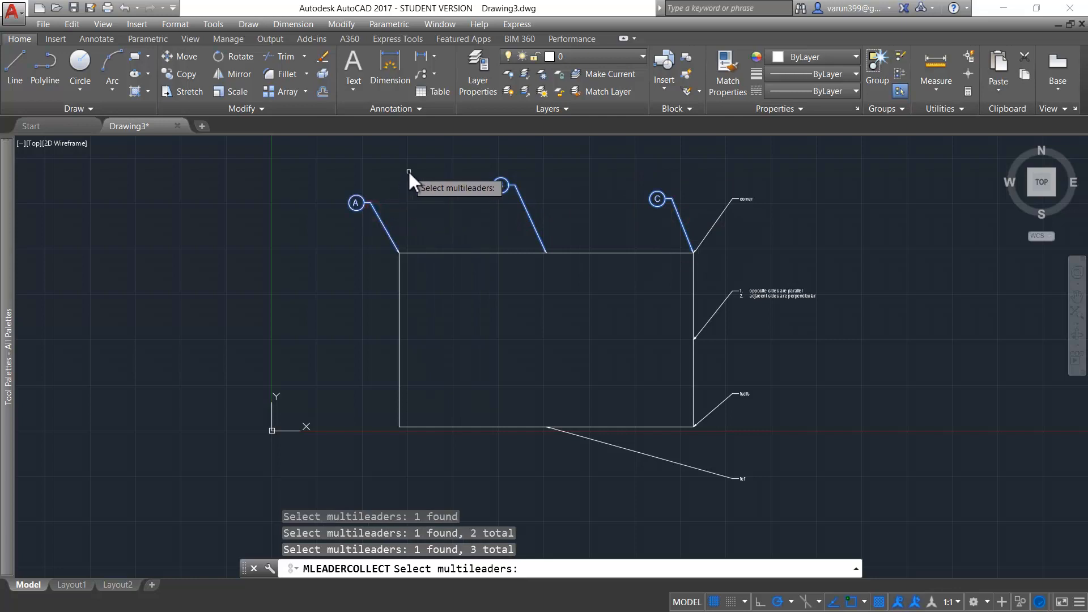
{"action": "key", "text": "Return"}
{"action": "left_click", "coordinate": [428, 155]}
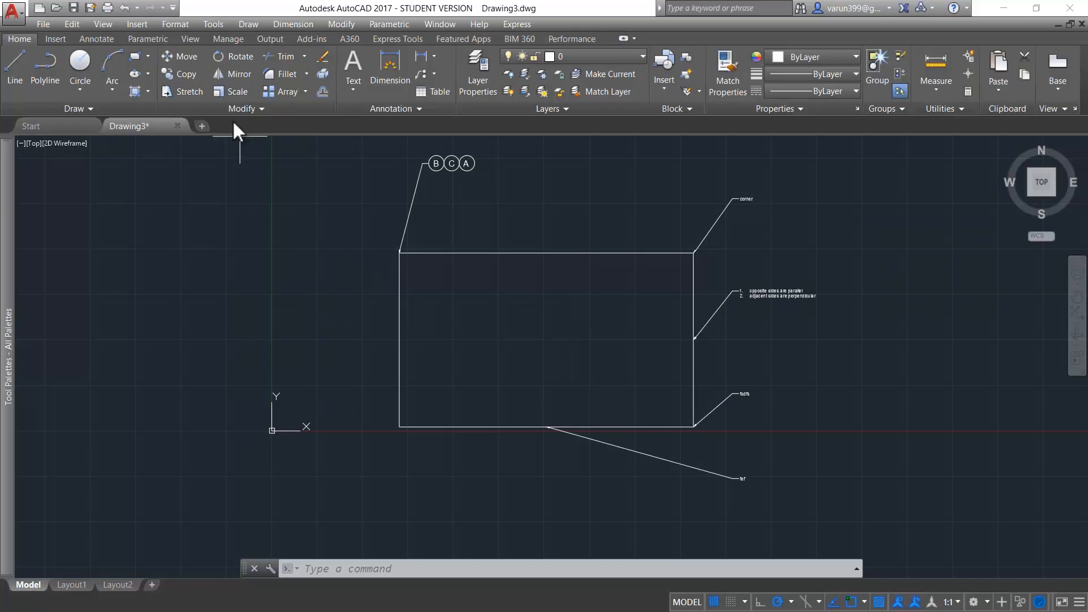
Step: Open the Standard multileader style for modification and move its dialog clear of the style manager
{"action": "left_click", "coordinate": [181, 26]}
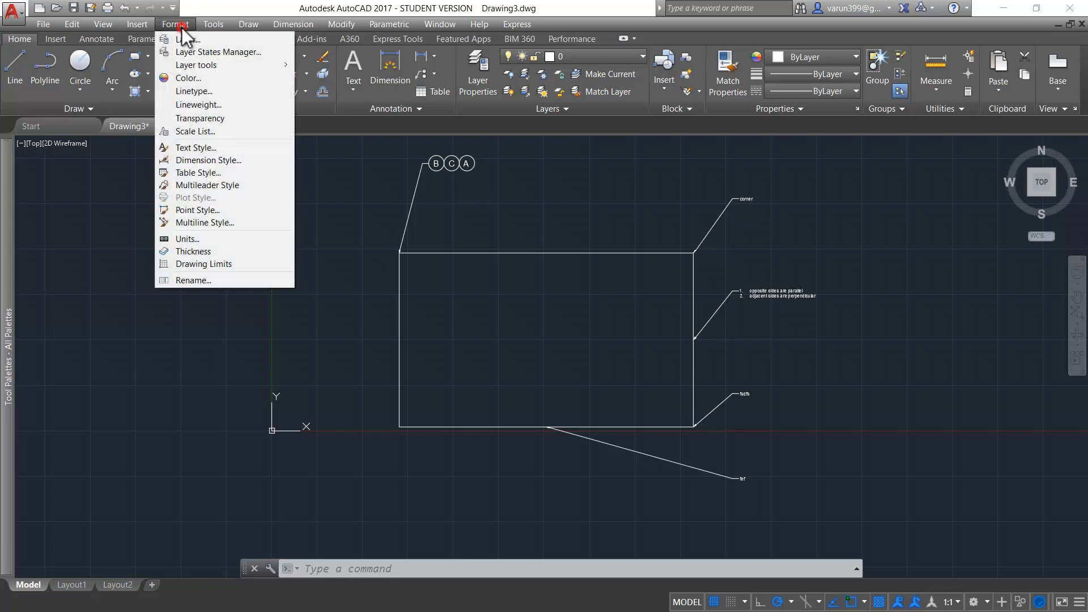
{"action": "left_click", "coordinate": [208, 186]}
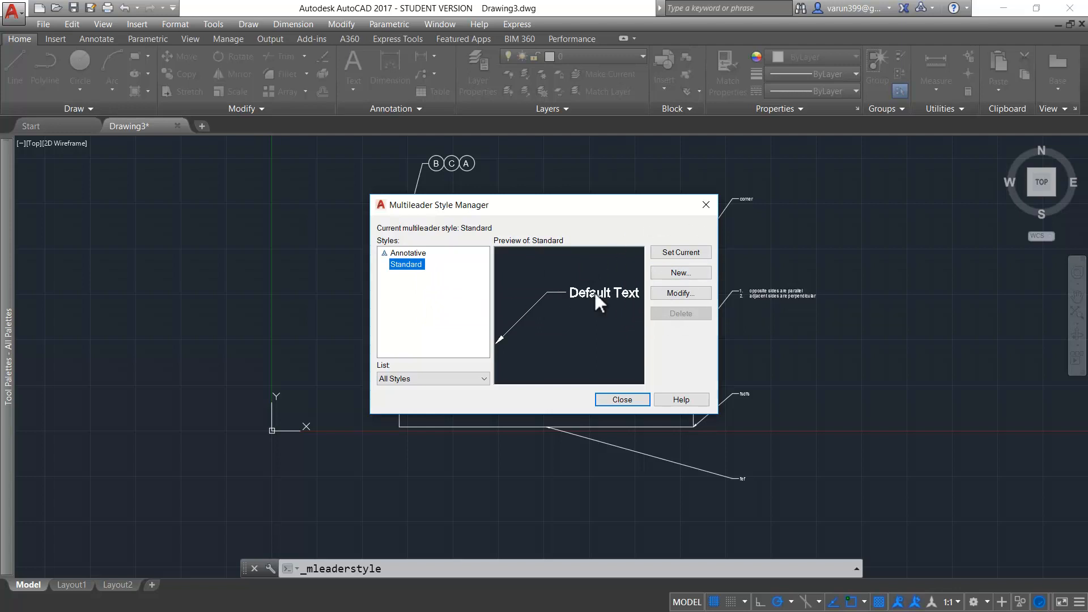
{"action": "left_click", "coordinate": [415, 268]}
{"action": "left_click", "coordinate": [669, 295]}
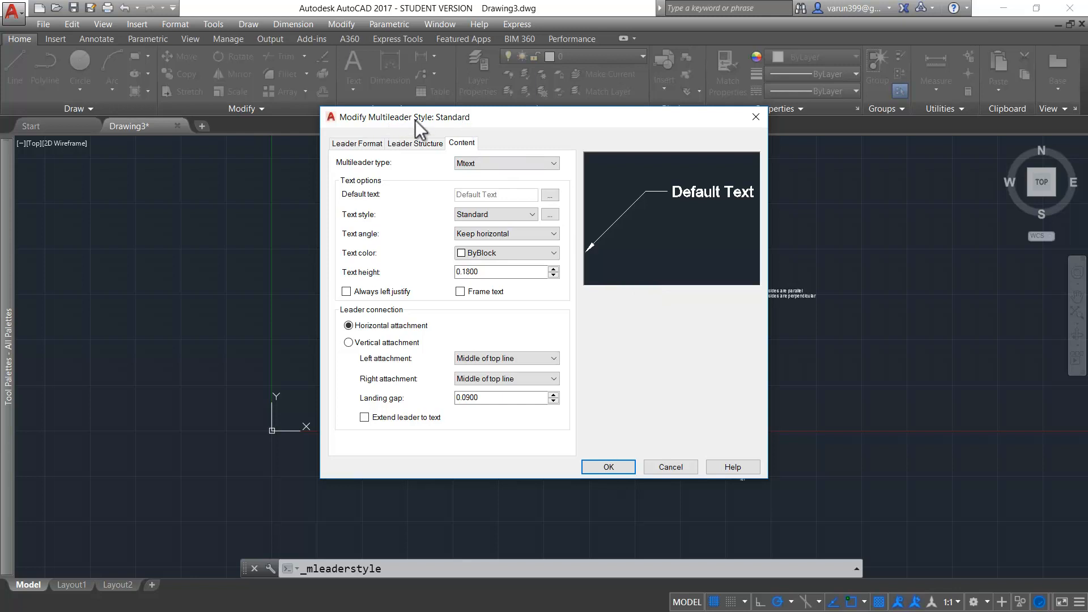
{"action": "left_click_drag", "start_coordinate": [495, 121], "coordinate": [645, 139]}
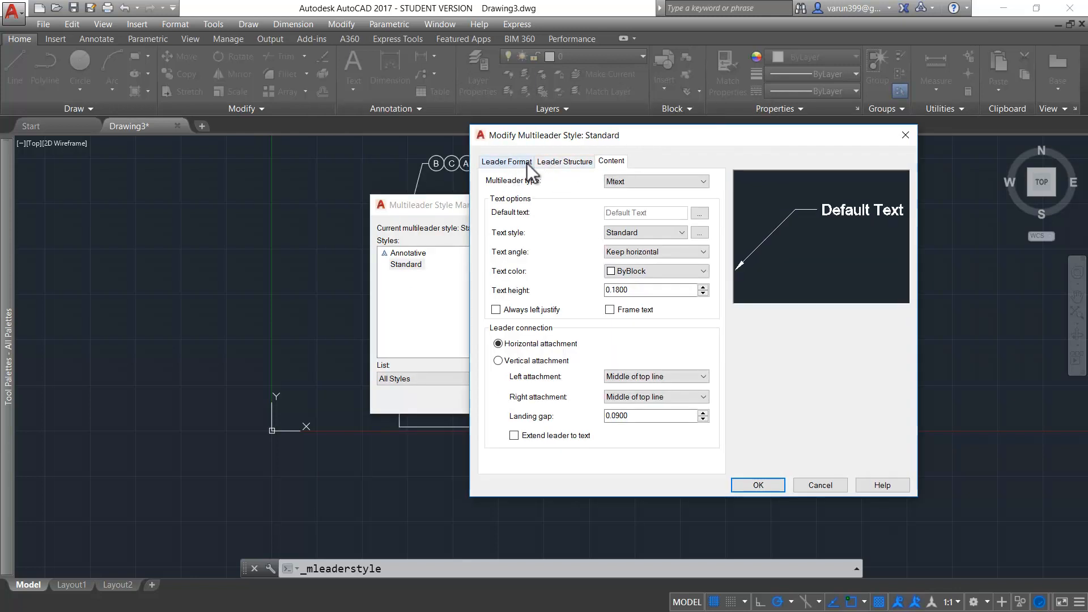
Step: Review the Standard multileader style's format, structure and content settings, and set its leader type to Spline
{"action": "left_click", "coordinate": [519, 162]}
{"action": "left_click", "coordinate": [558, 164]}
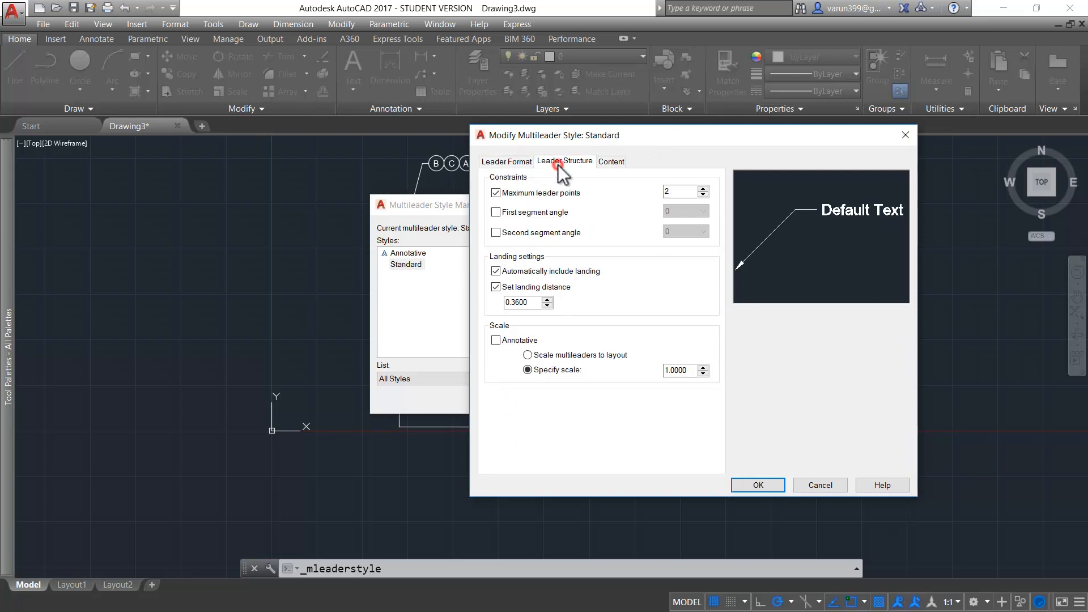
{"action": "left_click", "coordinate": [610, 161]}
{"action": "left_click", "coordinate": [507, 161]}
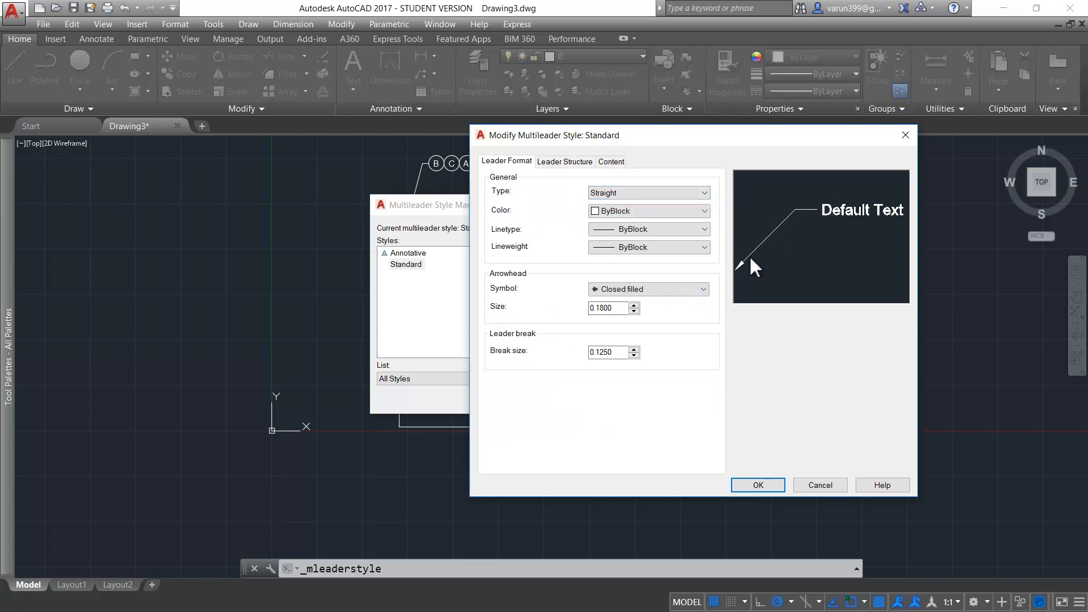
{"action": "left_click", "coordinate": [660, 194]}
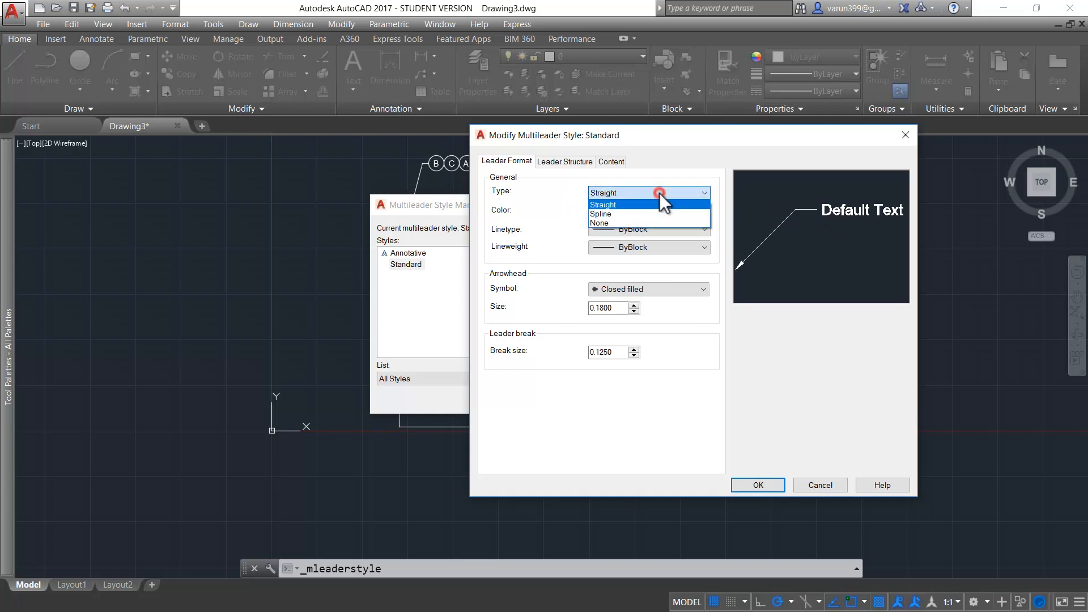
{"action": "left_click", "coordinate": [652, 213]}
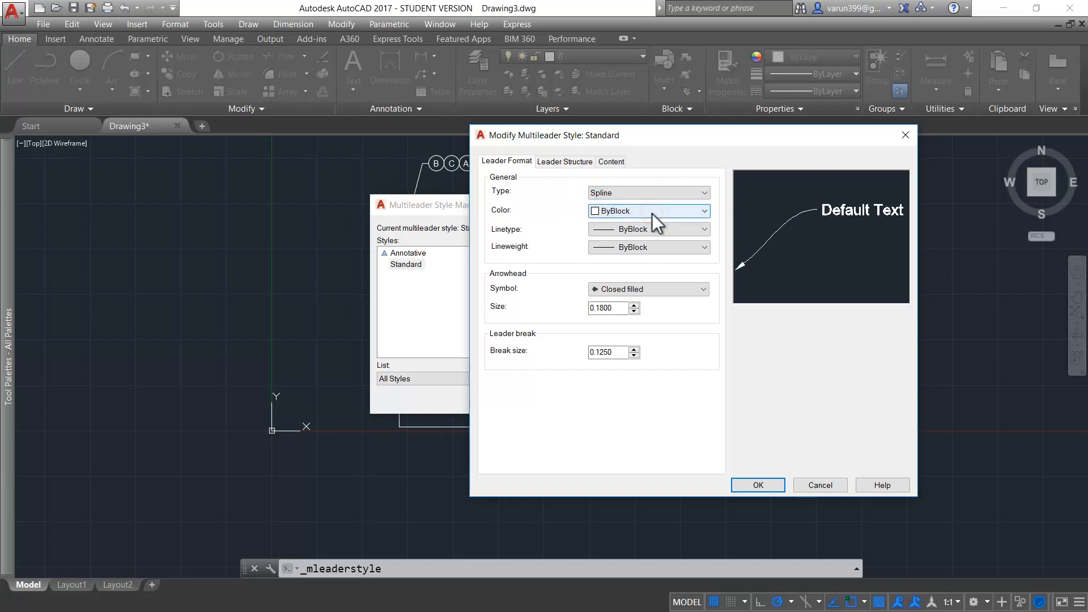
Step: Try None as the Standard multileader style's leader type, and set it to Straight
{"action": "left_click", "coordinate": [649, 192]}
{"action": "left_click", "coordinate": [633, 223]}
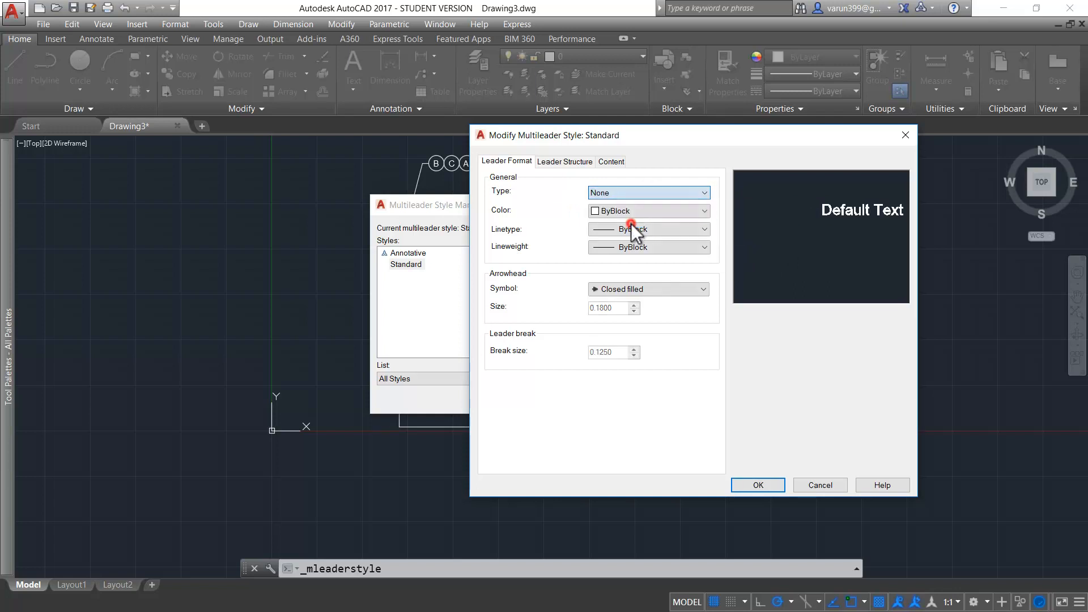
{"action": "left_click", "coordinate": [638, 192]}
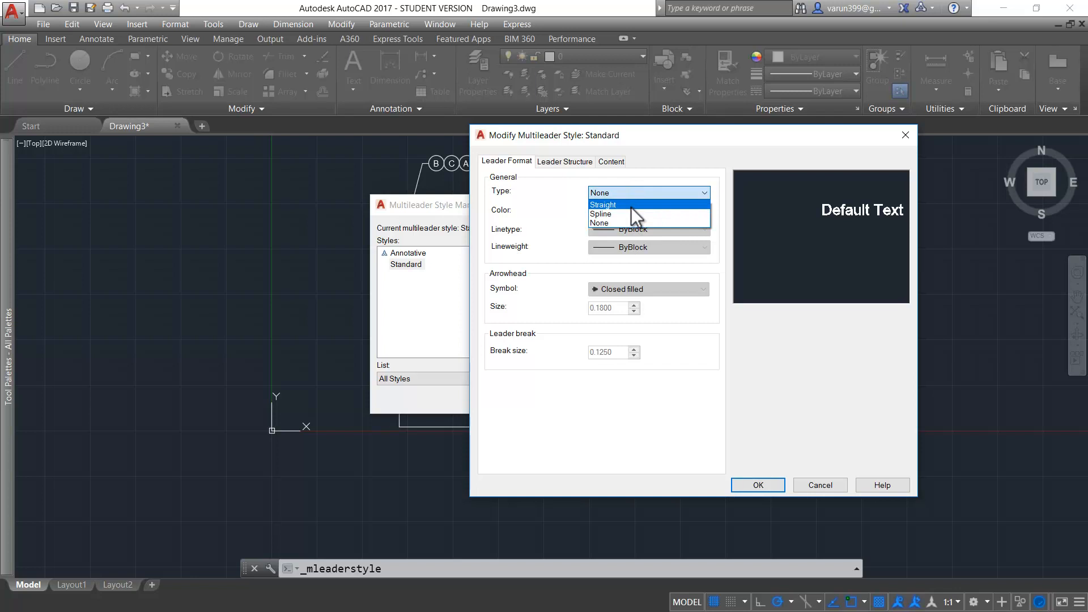
{"action": "left_click", "coordinate": [630, 205]}
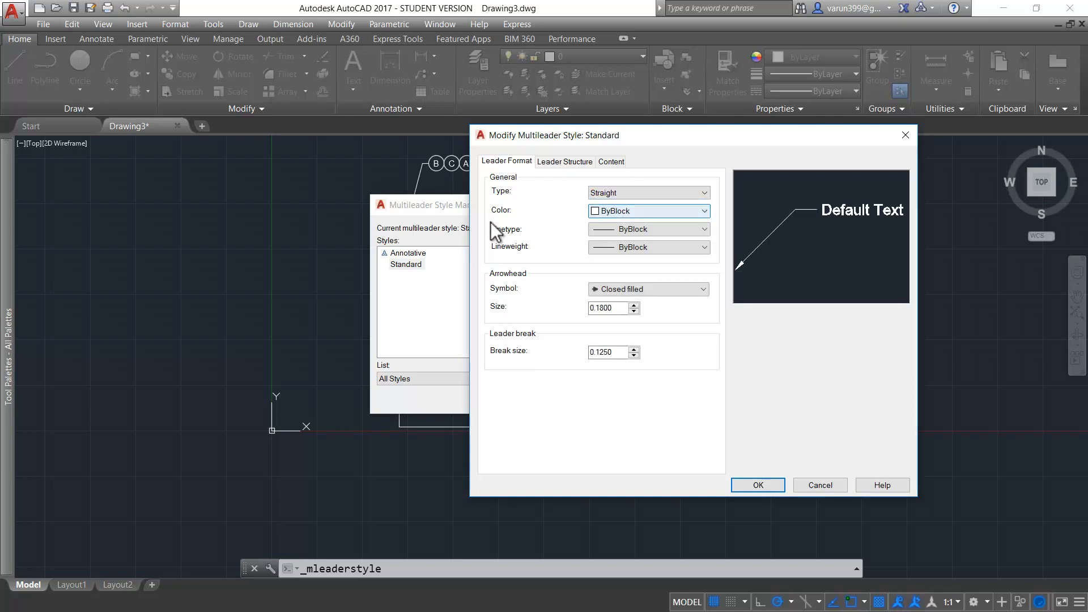
Step: Look through the leader's color, linetype and lineweight options
{"action": "left_click", "coordinate": [635, 211]}
{"action": "left_click", "coordinate": [635, 211]}
{"action": "left_click", "coordinate": [634, 227]}
{"action": "left_click", "coordinate": [634, 228]}
{"action": "left_click", "coordinate": [634, 248]}
{"action": "left_click", "coordinate": [634, 248]}
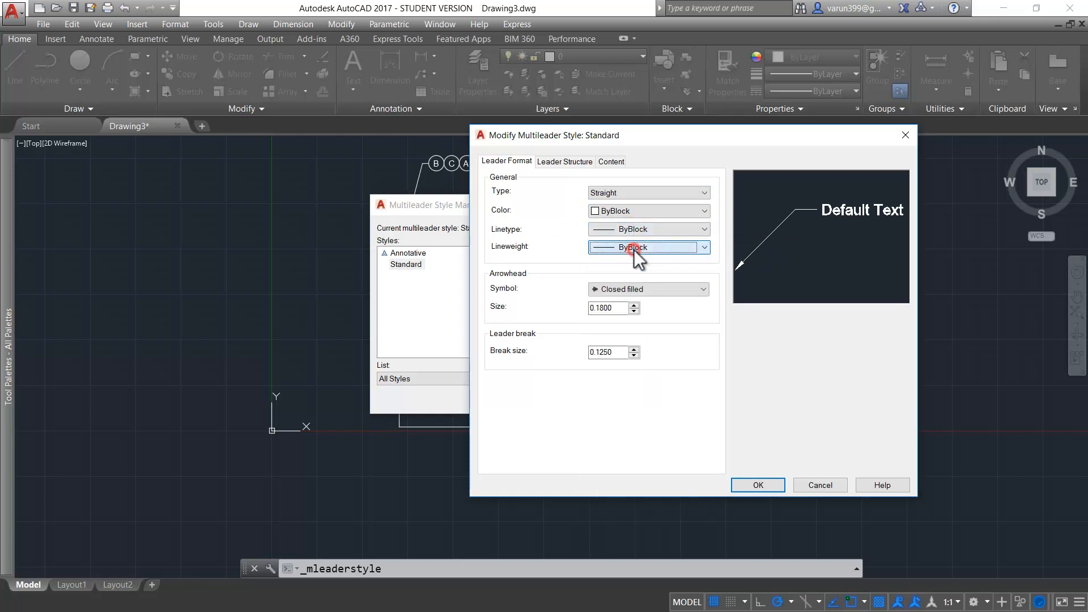
Step: Set the arrowhead symbol to Open and examine the arrowhead size and leader break size settings
{"action": "left_click", "coordinate": [631, 289]}
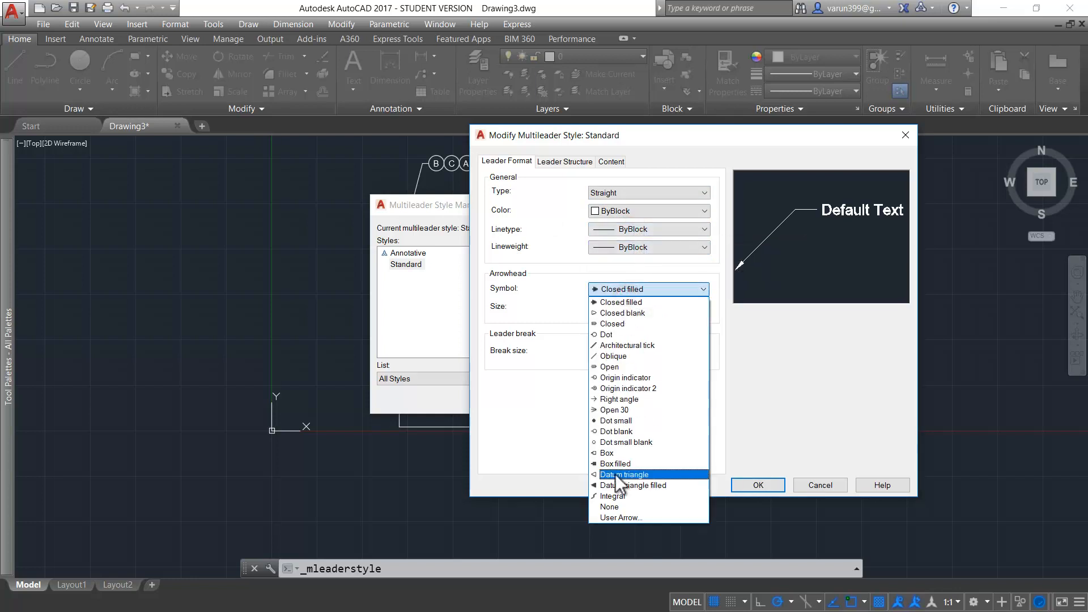
{"action": "left_click", "coordinate": [621, 368]}
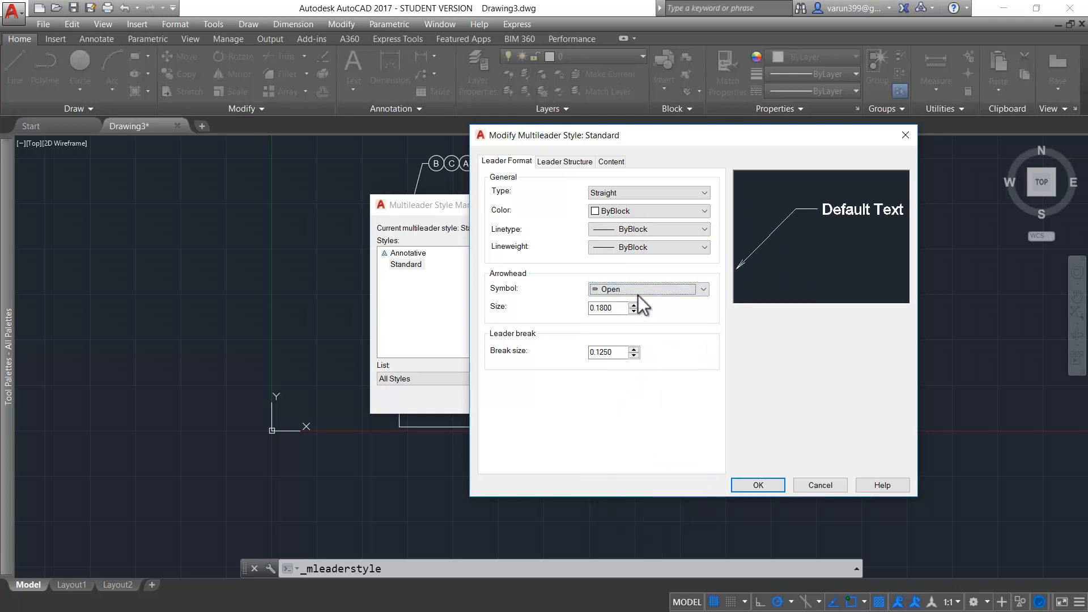
{"action": "double_click", "coordinate": [621, 308]}
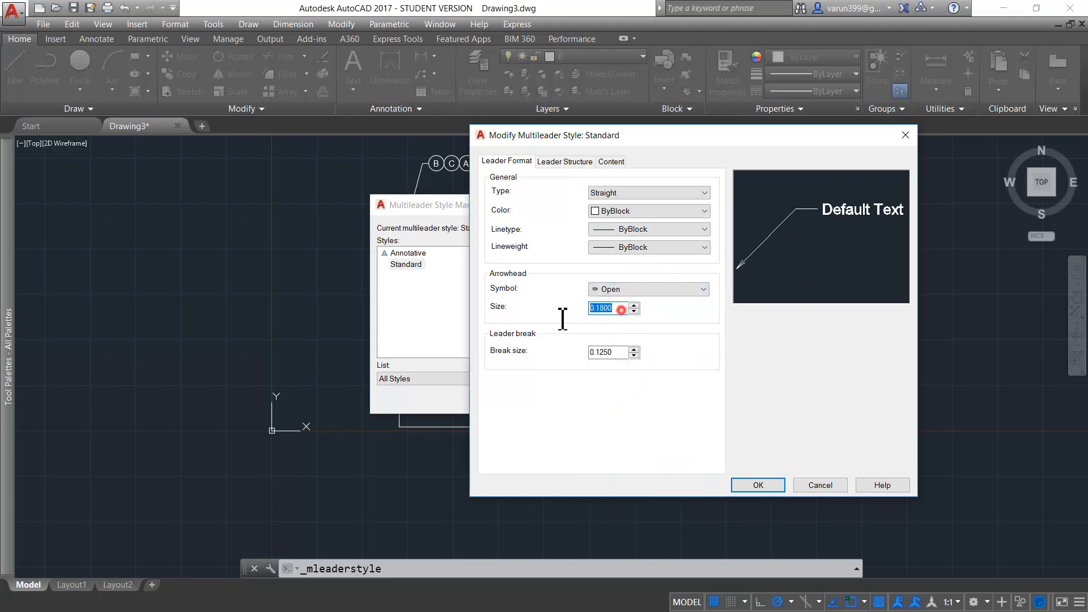
{"action": "double_click", "coordinate": [622, 352]}
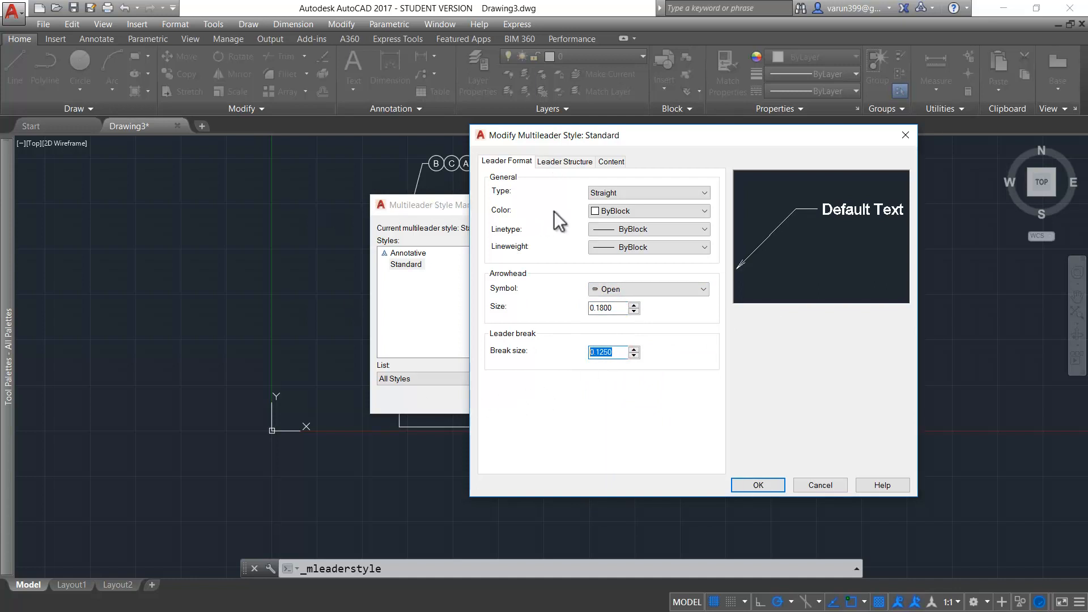
{"action": "key", "text": "ctrl"}
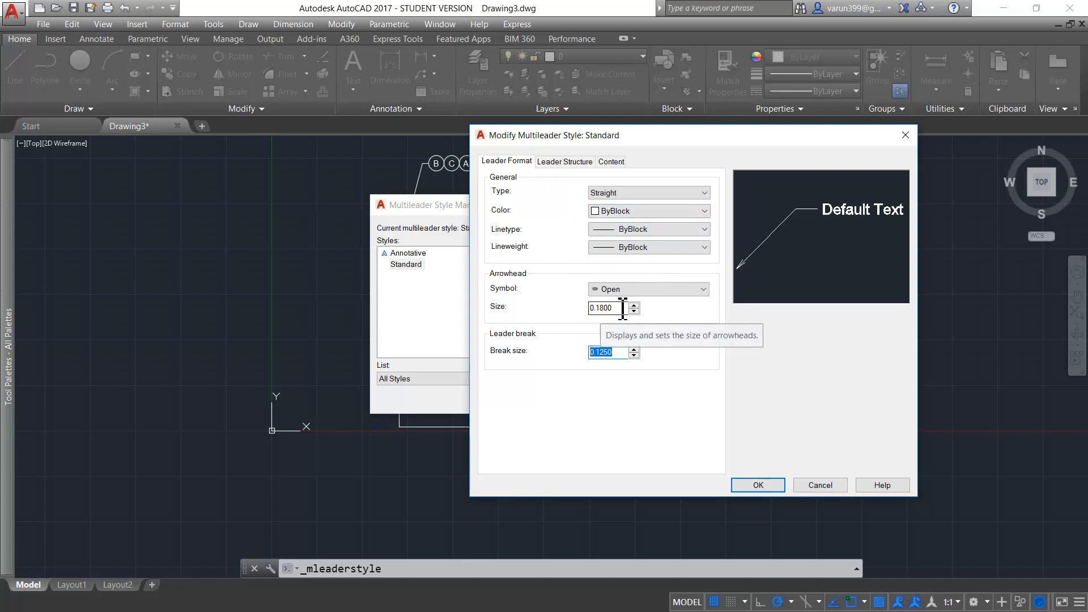
{"action": "left_click", "coordinate": [651, 307]}
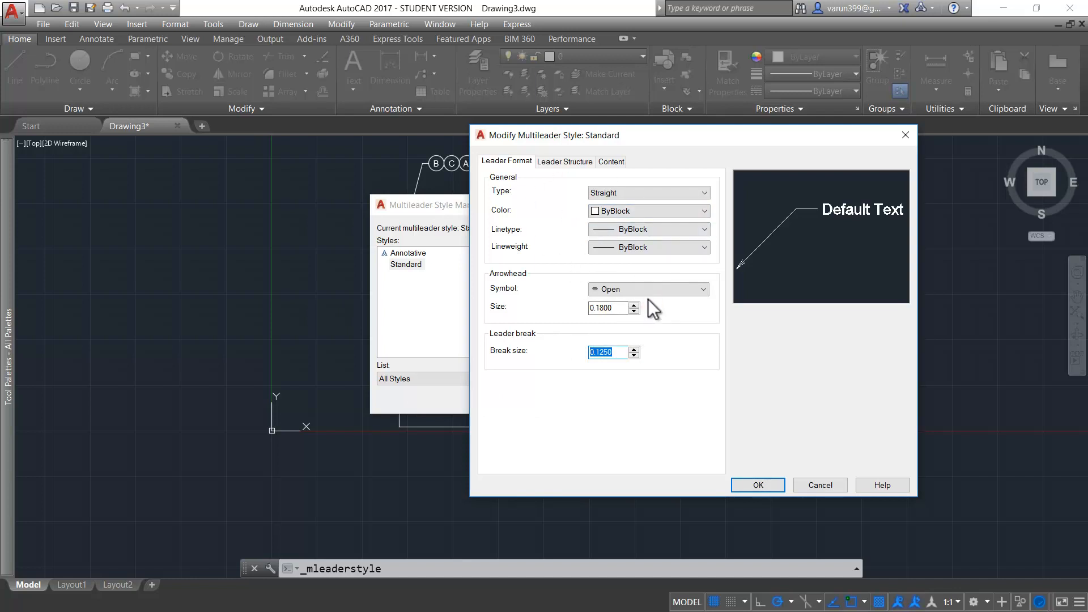
{"action": "key", "text": "ctrl"}
Step: Review the leader structure settings for constraints, landing and scale
{"action": "left_click", "coordinate": [560, 161]}
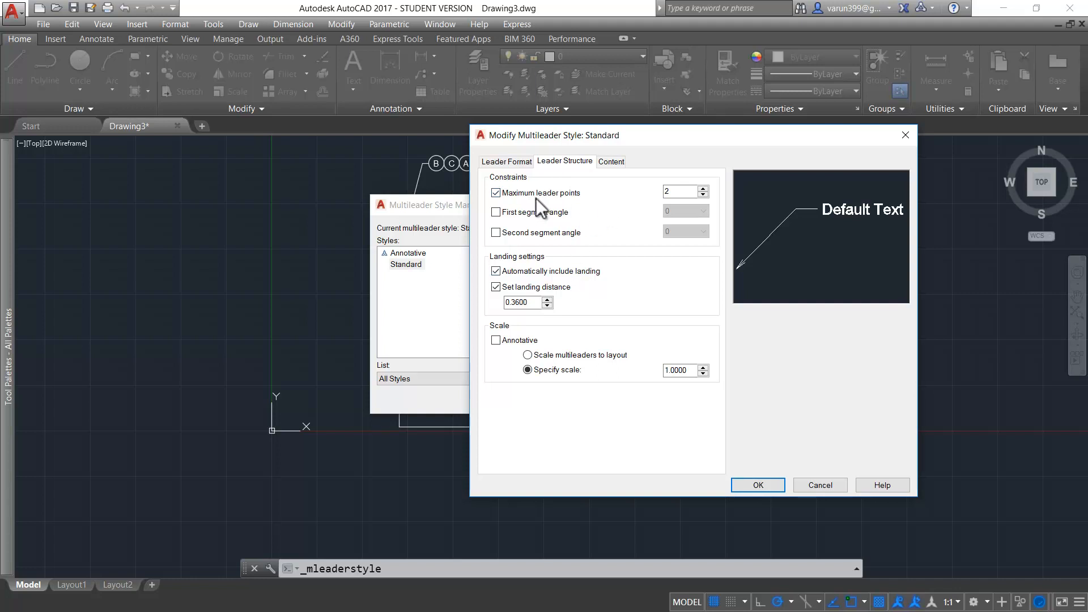
{"action": "key", "text": "ctrl"}
{"action": "key", "text": "ctrl"}
{"action": "key", "text": "ctrl"}
{"action": "key", "text": "ctrl"}
{"action": "left_click", "coordinate": [516, 339]}
Step: Try Block as the style's multileader content type, and switch it back to Mtext
{"action": "left_click", "coordinate": [601, 161]}
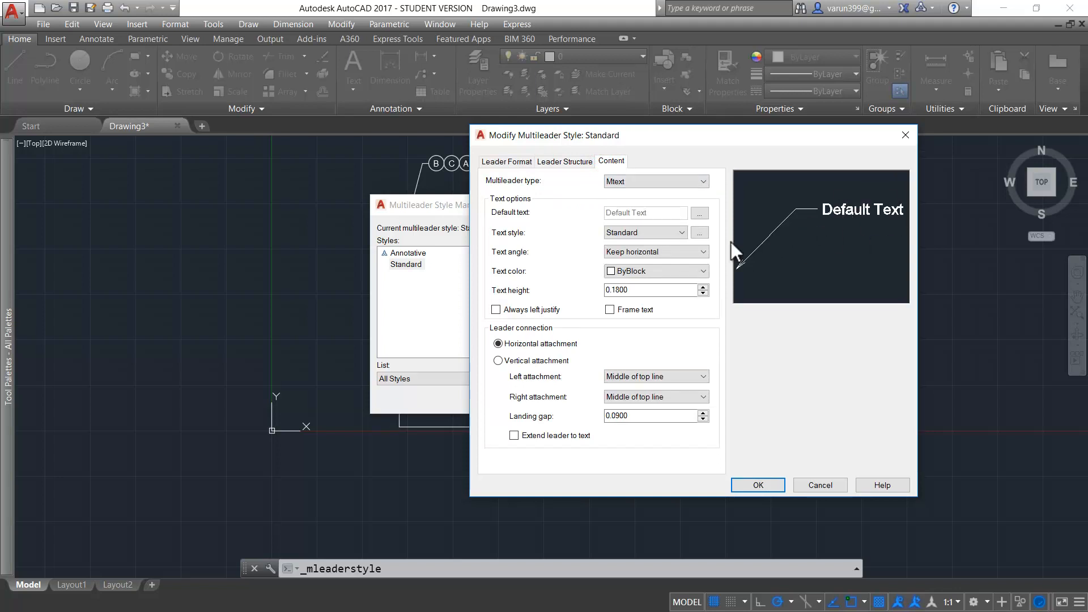
{"action": "left_click", "coordinate": [652, 183]}
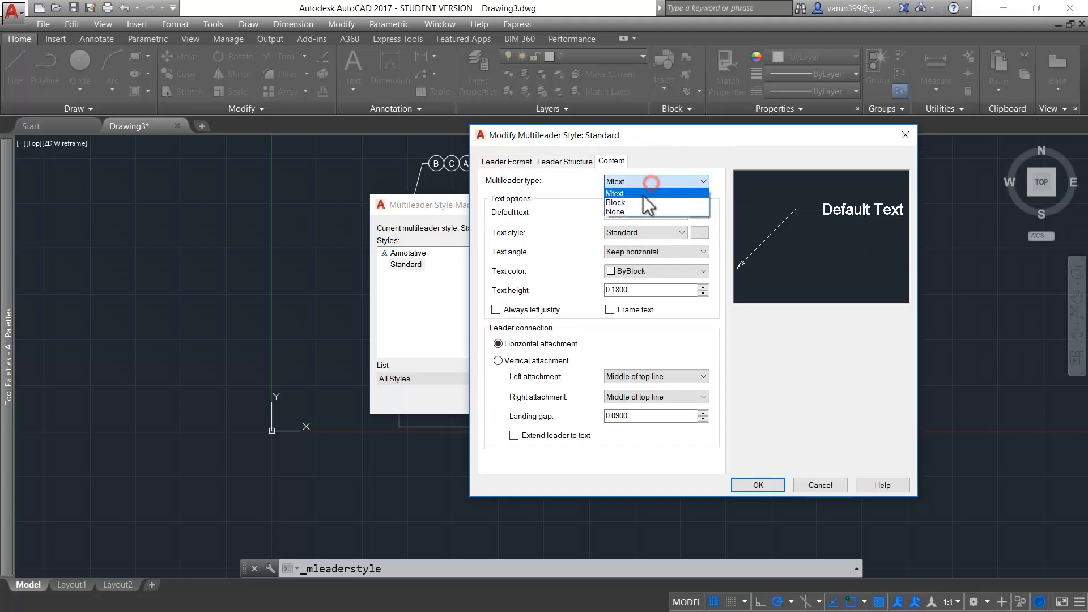
{"action": "left_click", "coordinate": [642, 199]}
{"action": "left_click", "coordinate": [641, 179]}
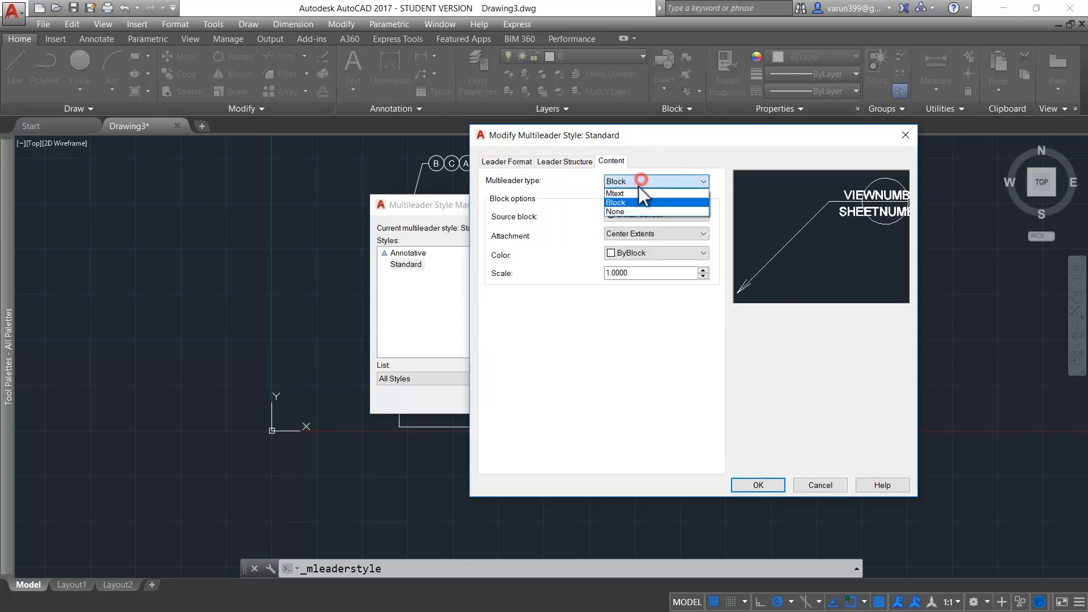
{"action": "left_click", "coordinate": [637, 195]}
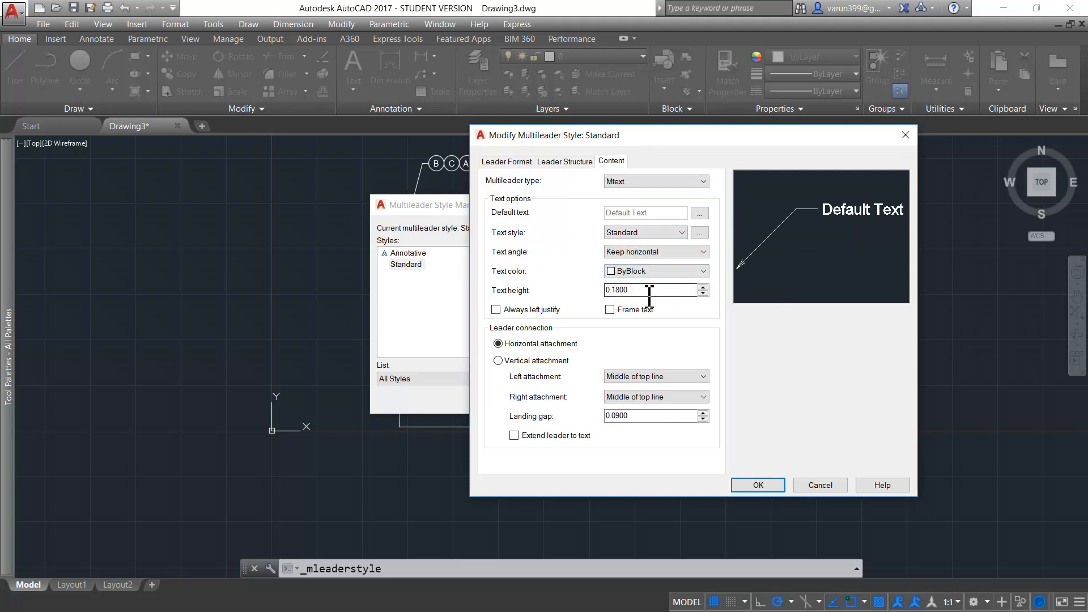
Step: Set the multileader content type to Block and choose Circle as the source block
{"action": "left_click", "coordinate": [621, 184]}
{"action": "left_click", "coordinate": [618, 203]}
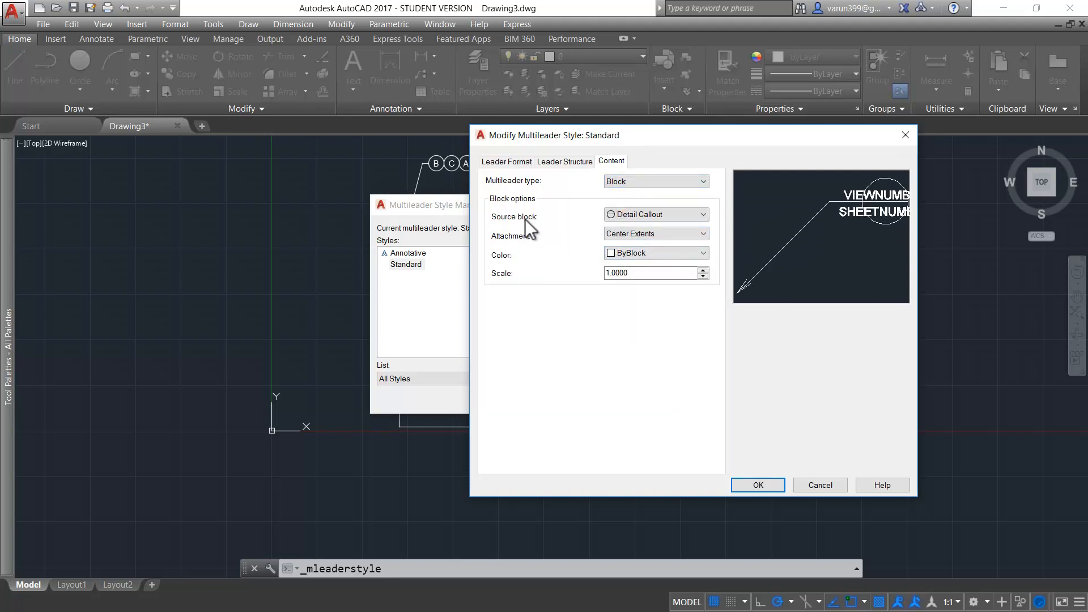
{"action": "left_click", "coordinate": [642, 219]}
{"action": "left_click", "coordinate": [644, 226]}
{"action": "left_click", "coordinate": [644, 211]}
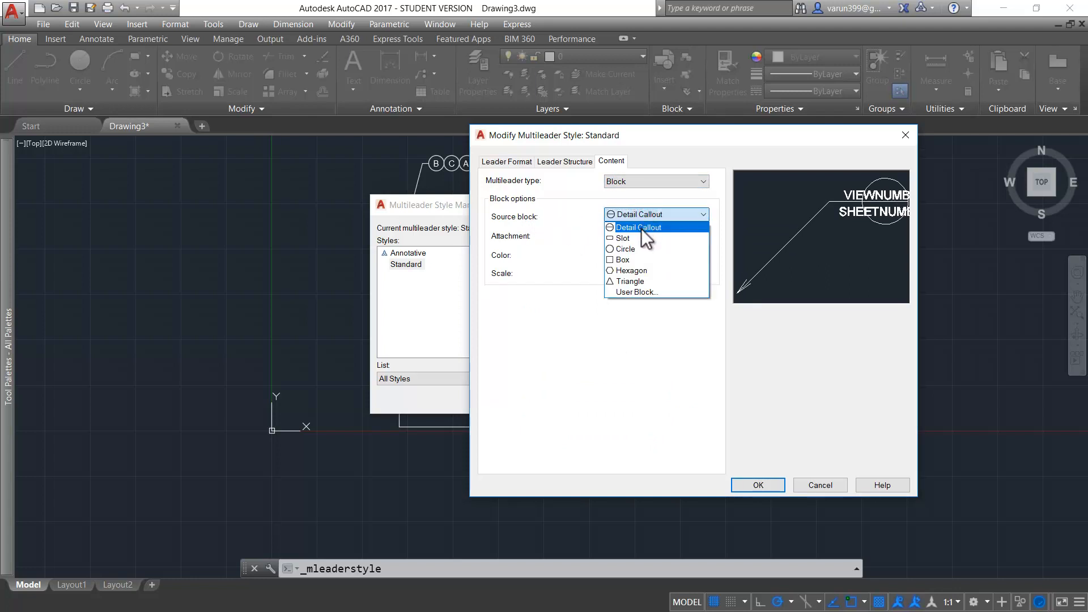
{"action": "left_click", "coordinate": [636, 238]}
{"action": "left_click", "coordinate": [634, 215]}
{"action": "left_click", "coordinate": [633, 247]}
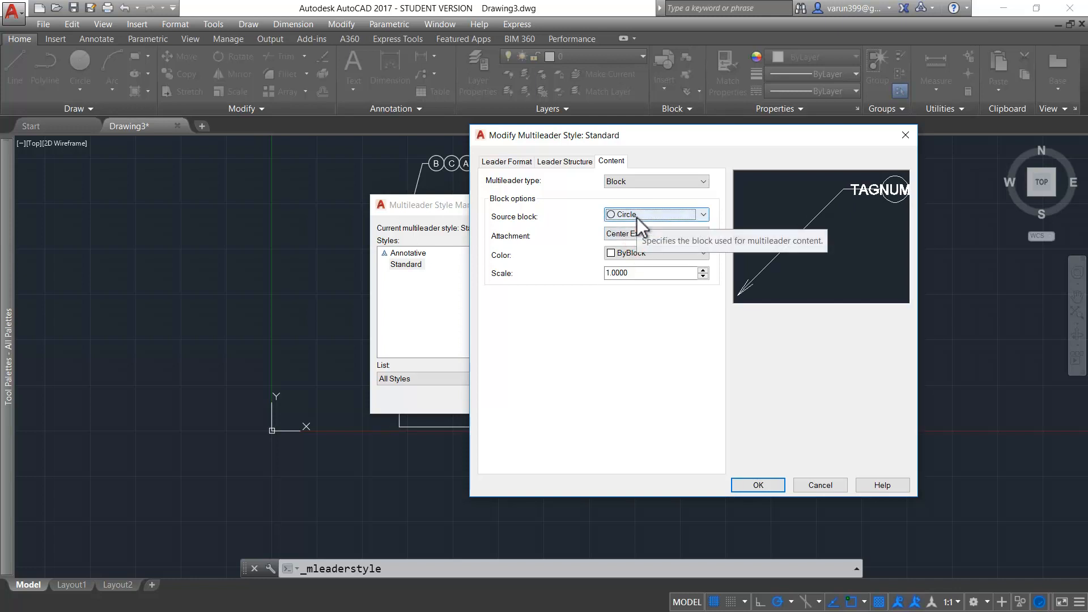
Step: Try choosing a user block from the drawing's blocks as the source block, and cancel the selection
{"action": "left_click", "coordinate": [637, 217]}
{"action": "left_click", "coordinate": [635, 292]}
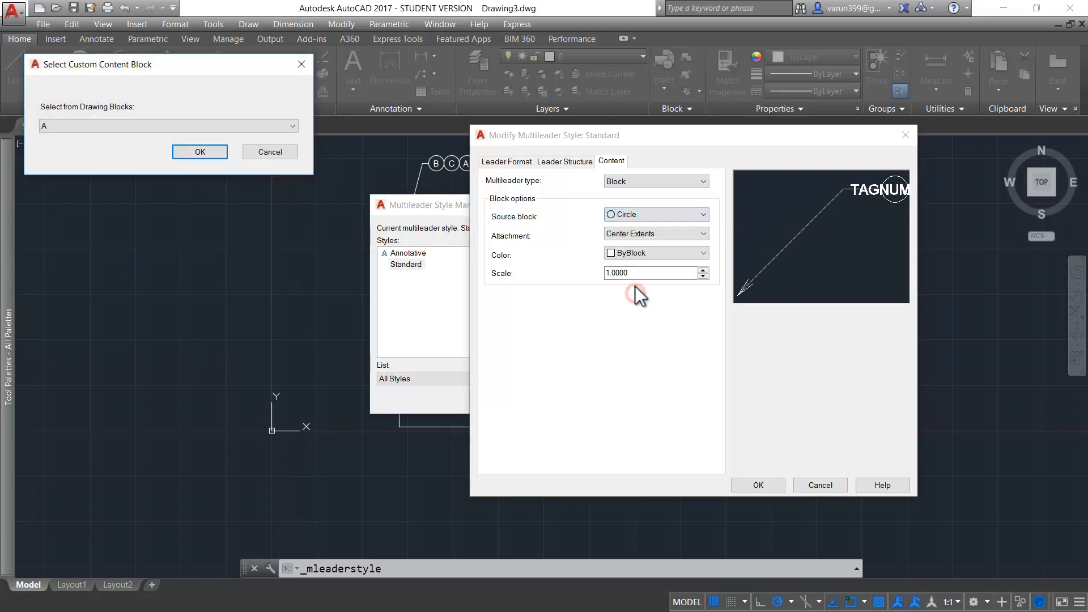
{"action": "left_click", "coordinate": [172, 125]}
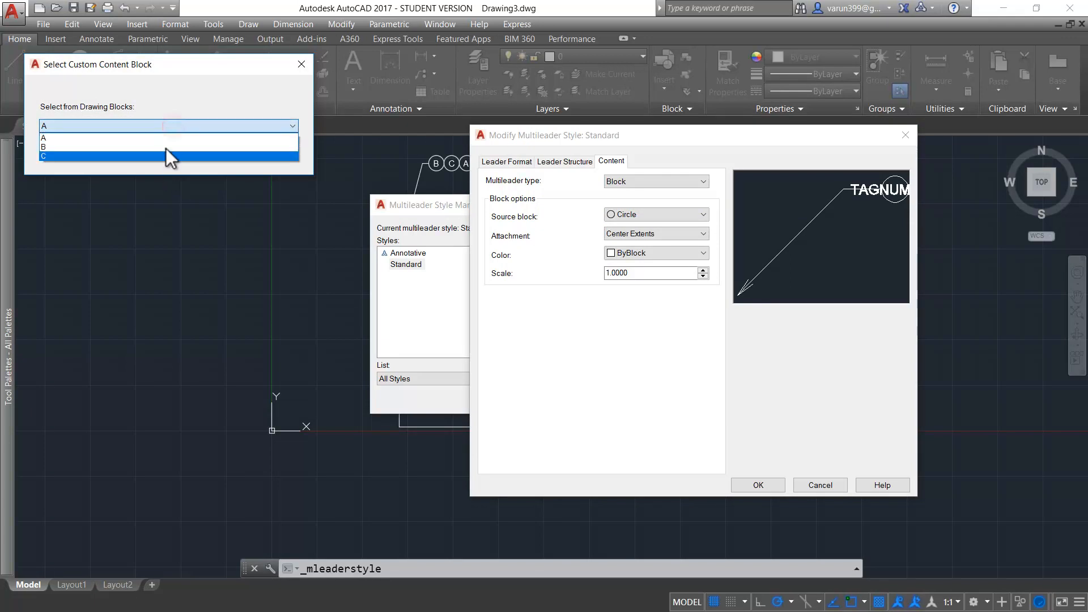
{"action": "left_click", "coordinate": [190, 90]}
{"action": "left_click", "coordinate": [263, 151]}
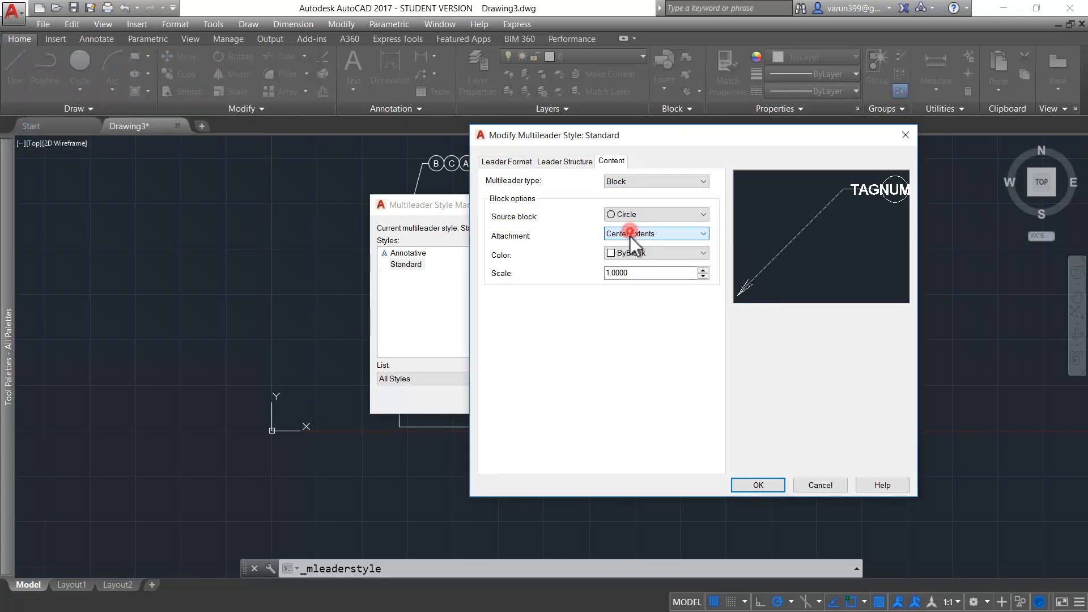
Step: Review the block color and scale options, accept the Standard style changes and close the style manager
{"action": "left_click", "coordinate": [636, 251]}
{"action": "left_click", "coordinate": [636, 251]}
{"action": "double_click", "coordinate": [639, 273]}
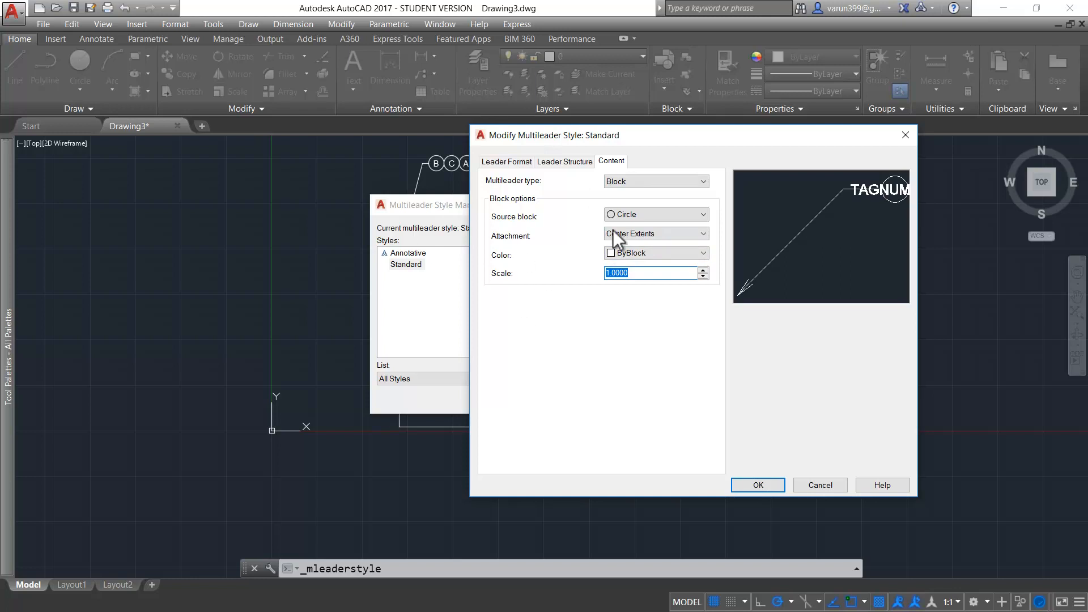
{"action": "left_click", "coordinate": [774, 483]}
{"action": "left_click", "coordinate": [629, 401]}
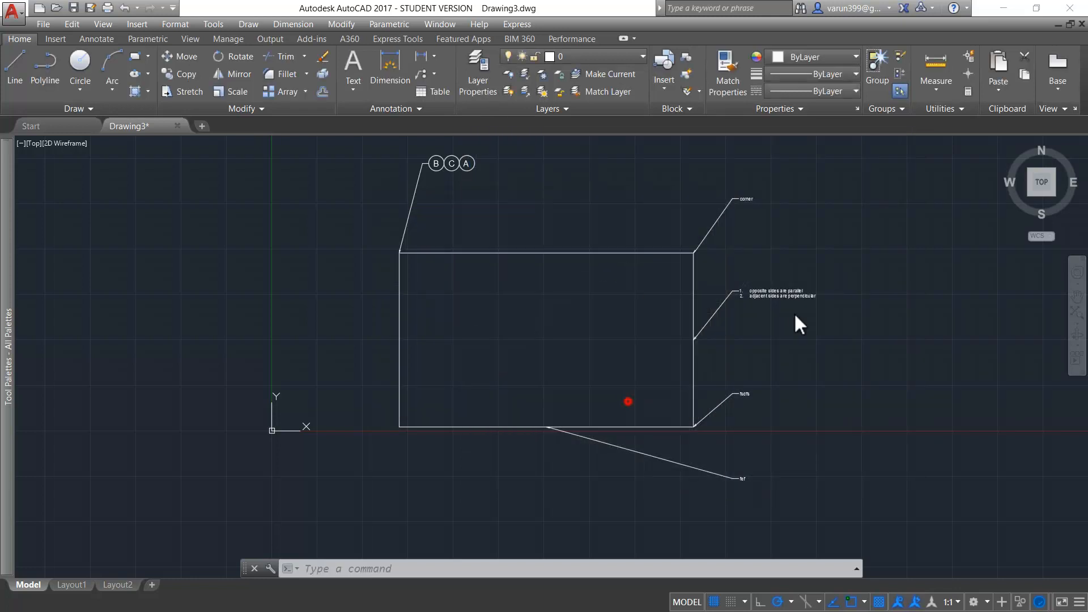